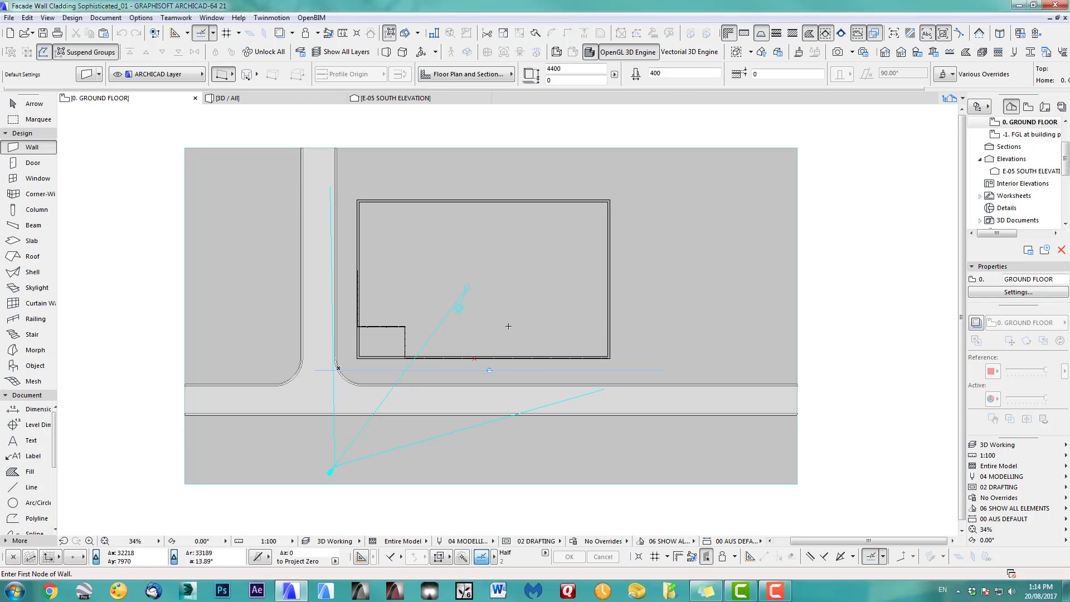
# - Review the building in the 3D view and on the ground floor plan, and open the E-05 South Elevation
pyautogui.press('F3')
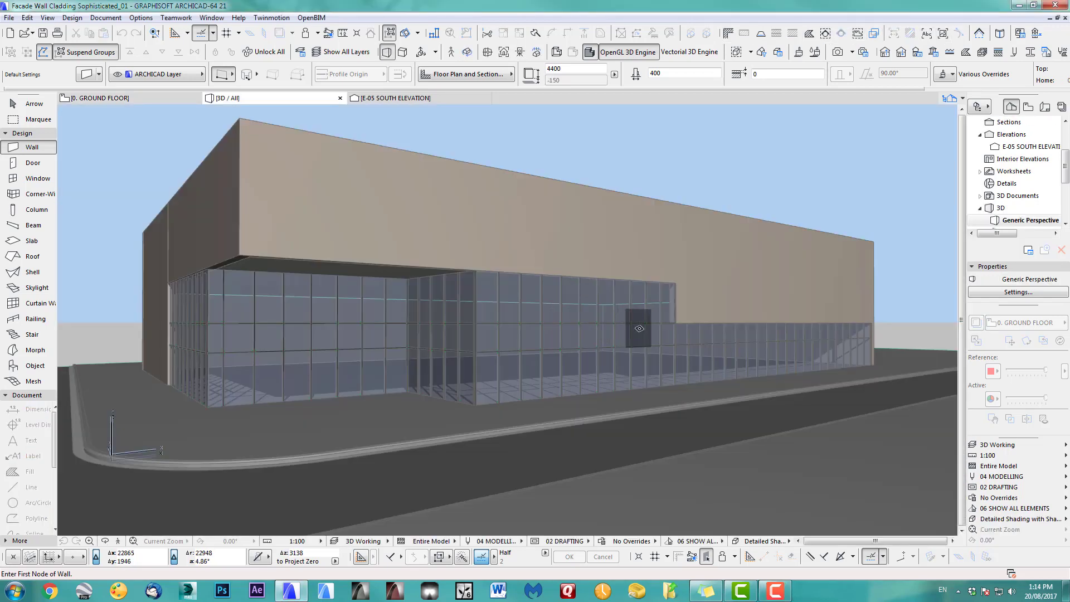
pyautogui.press('F2')
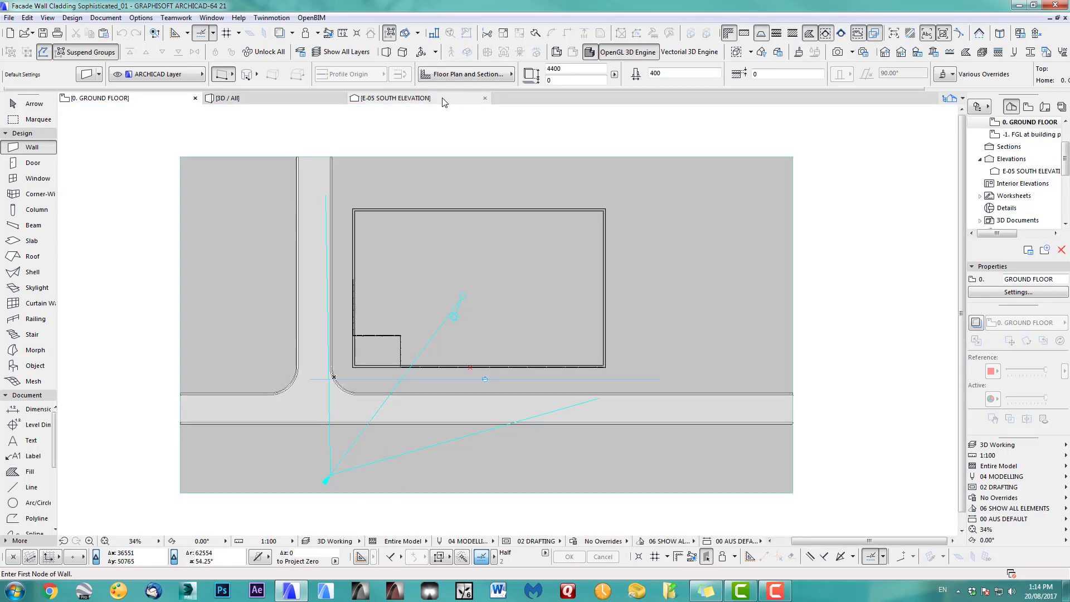
pyautogui.scroll(5, 477, 375)
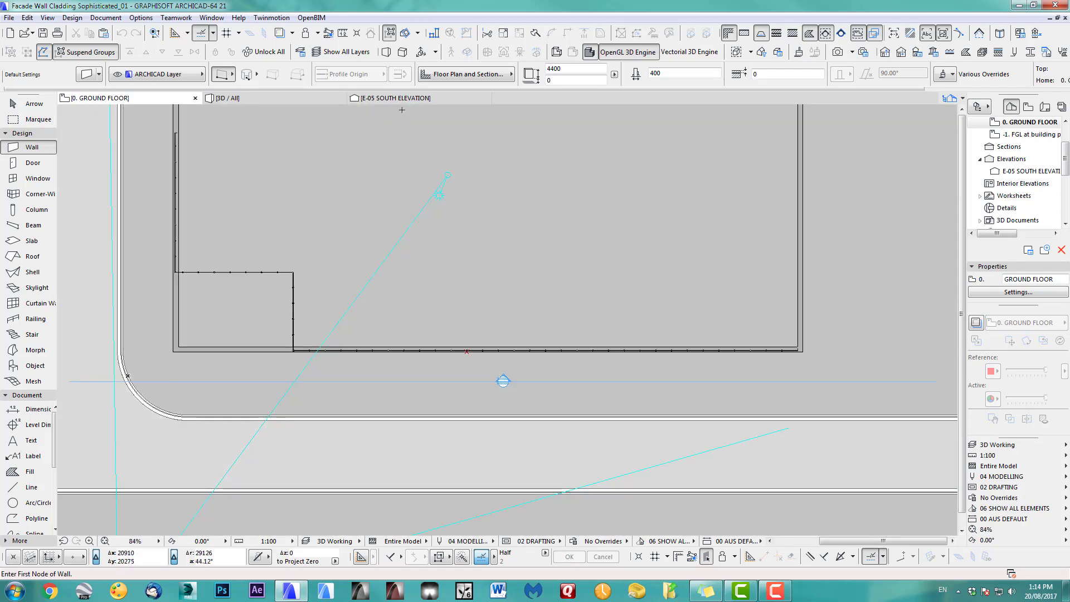
pyautogui.click(400, 99)
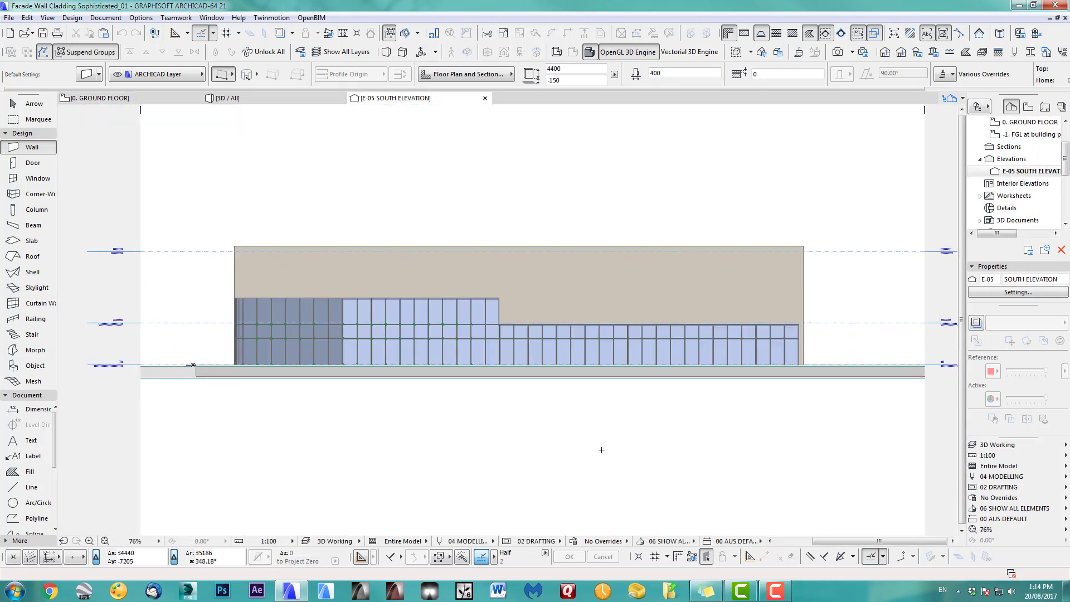
pyautogui.scroll(-1, 495, 323)
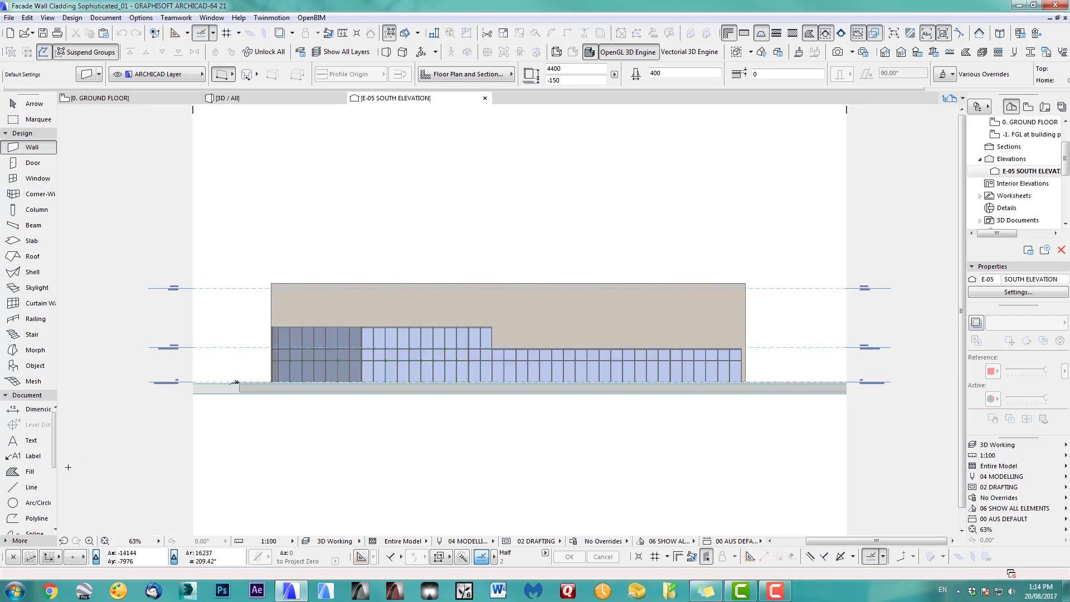
# - Draw a 50 % fill polygon tracing the solid upper facade wall of the south elevation, following the step above the glazing
pyautogui.click(31, 472)
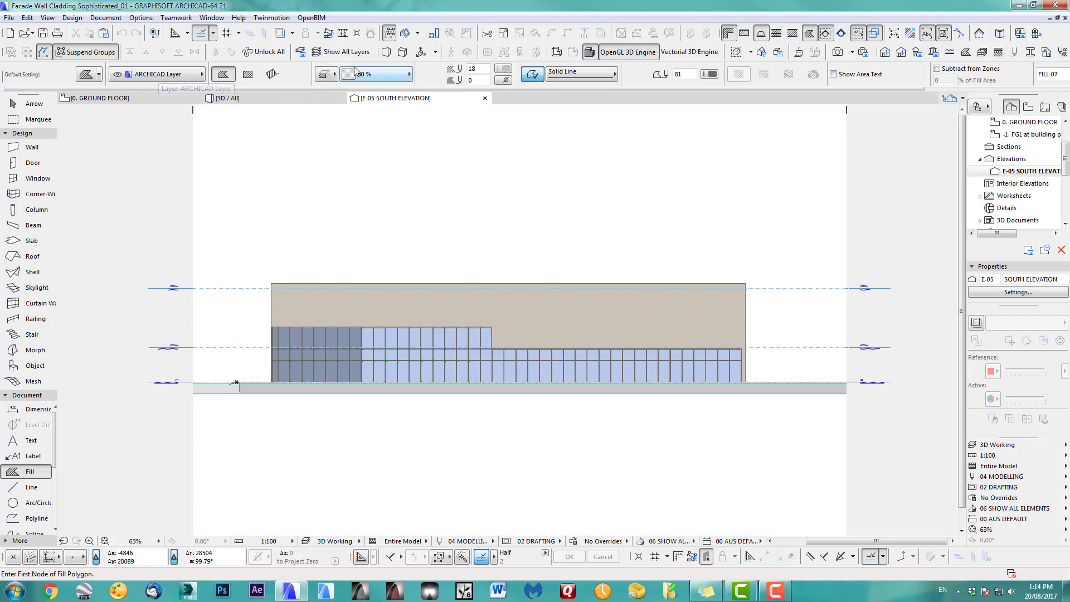
pyautogui.click(371, 75)
pyautogui.click(370, 75)
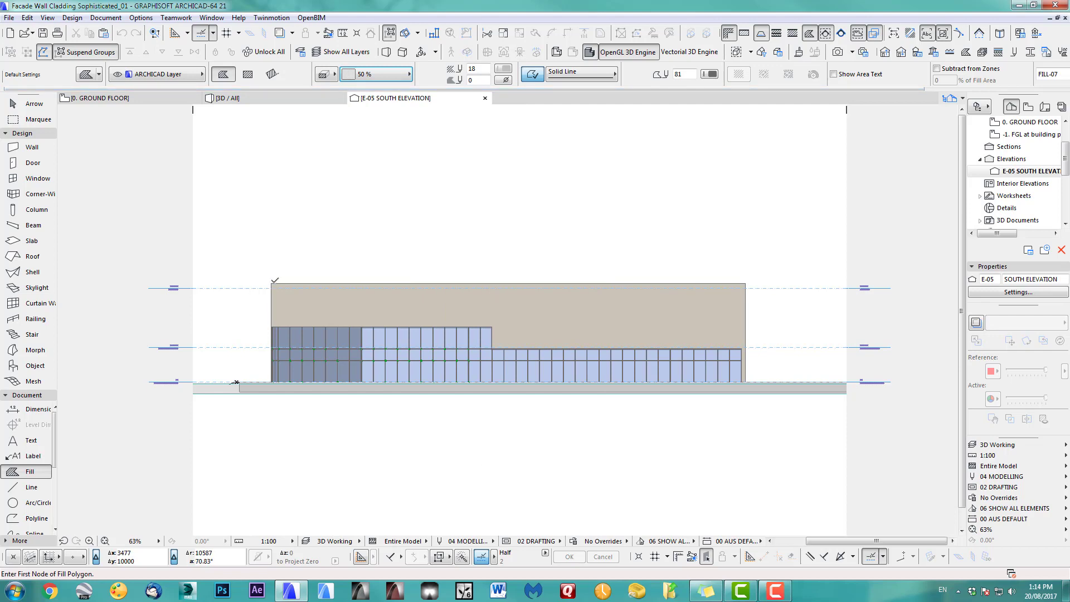
pyautogui.click(271, 283)
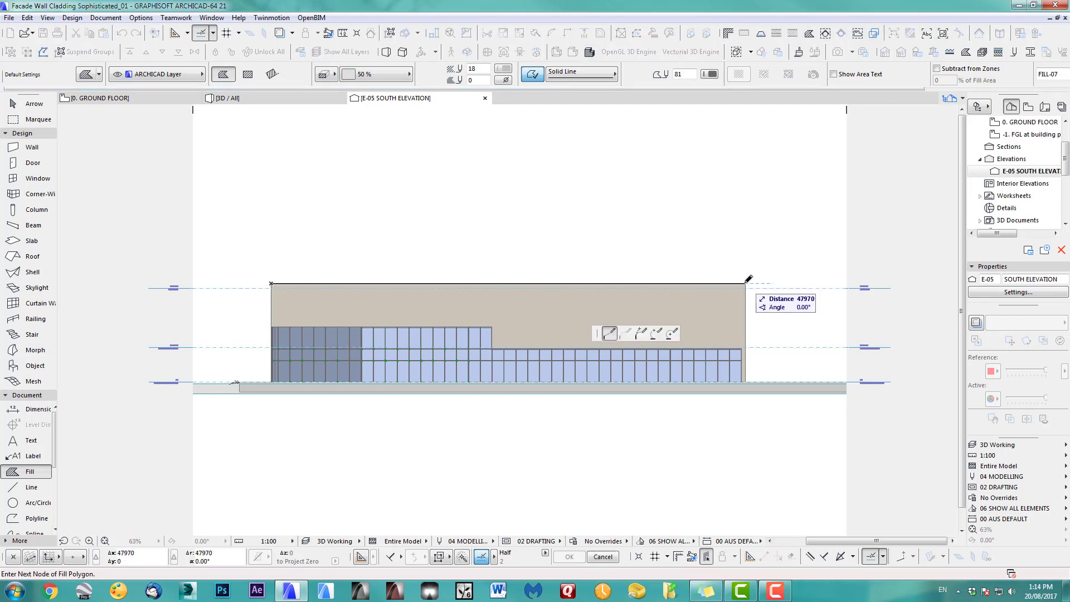
pyautogui.click(745, 284)
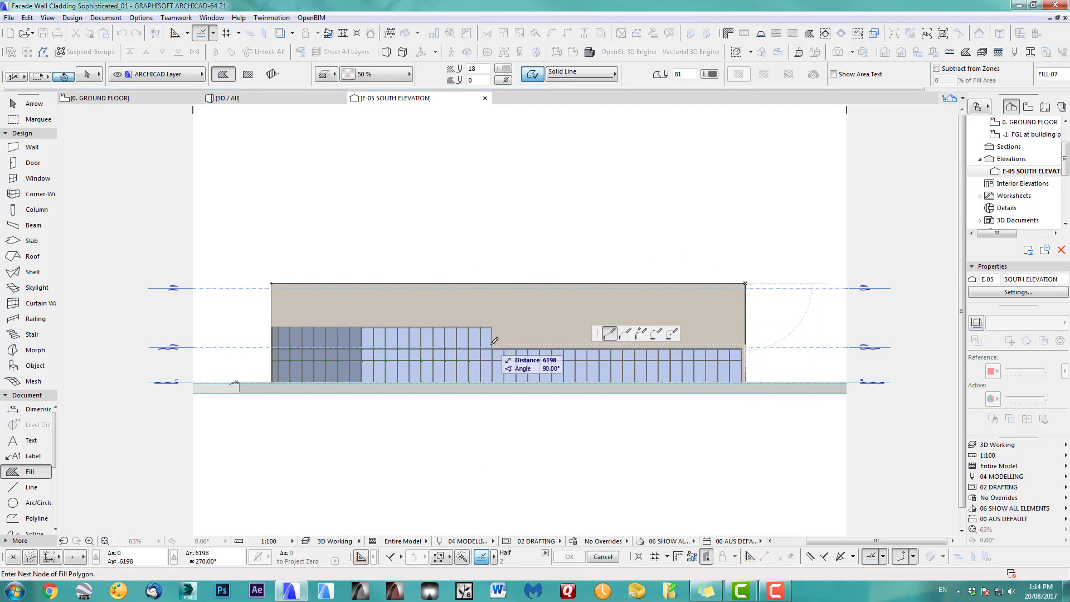
pyautogui.scroll(4, 494, 340)
pyautogui.click(497, 353)
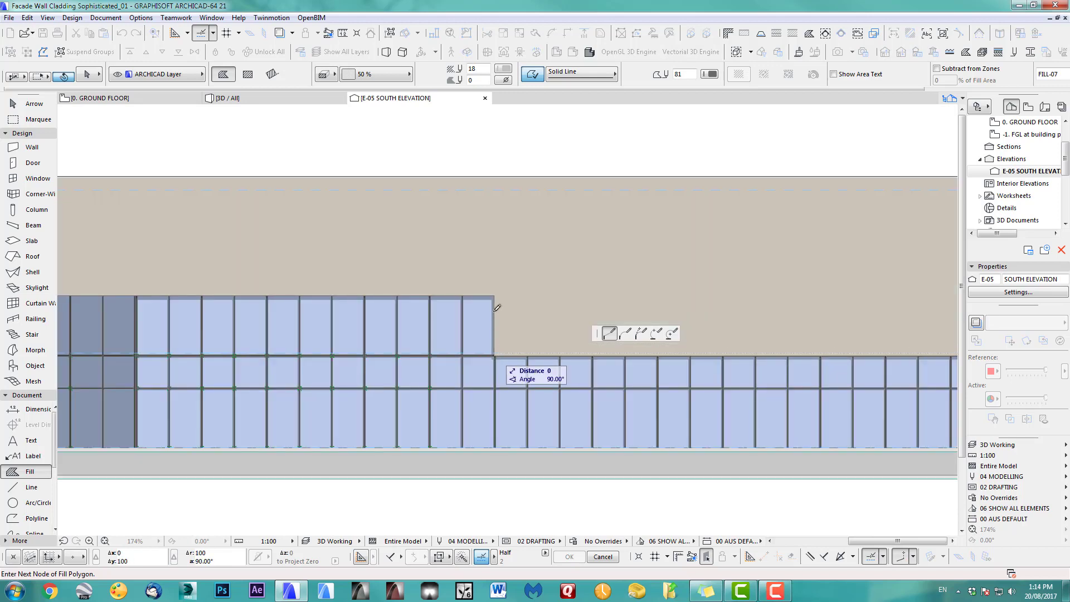
pyautogui.click(494, 355)
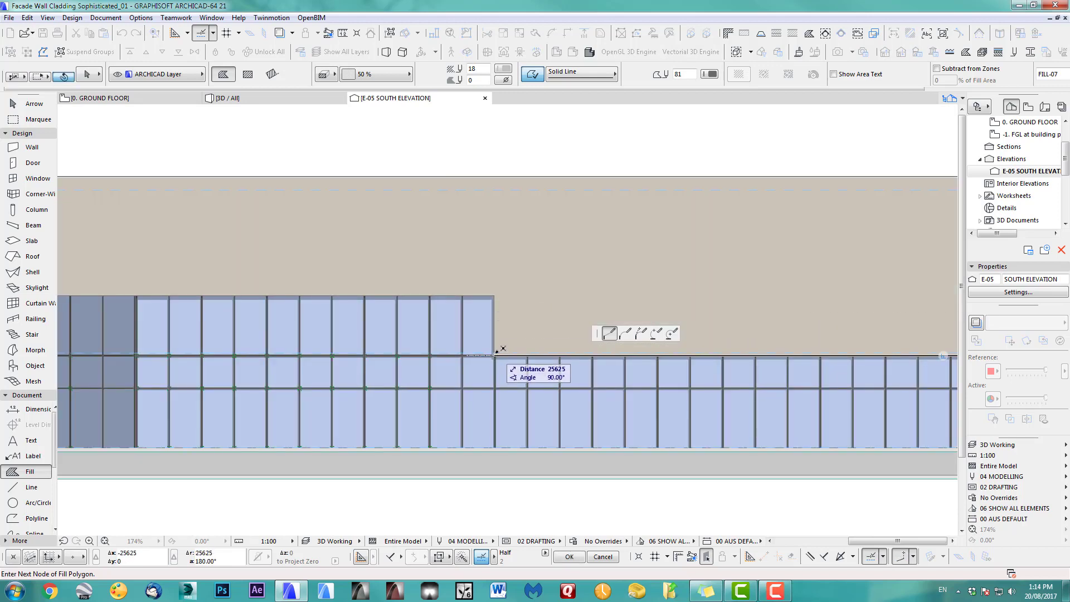
pyautogui.click(494, 295)
pyautogui.scroll(-2, 499, 291)
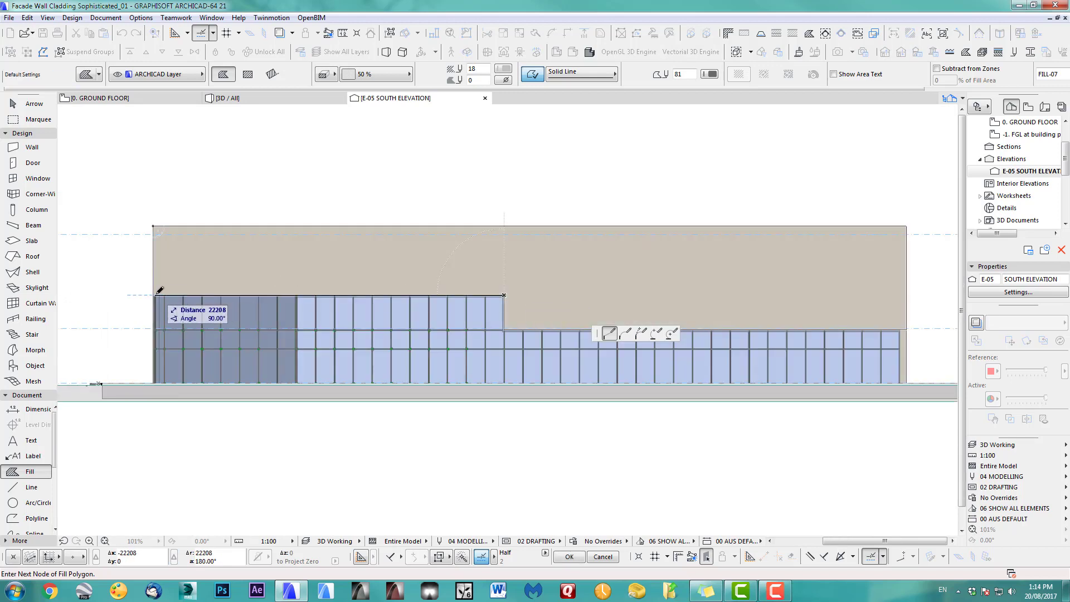
pyautogui.click(153, 226)
pyautogui.scroll(-2, 528, 246)
# - Select the new facade fill and move it straight up into the empty space above the building elevation
pyautogui.keyDown('shift'); pyautogui.click(597, 337); pyautogui.keyUp('shift')
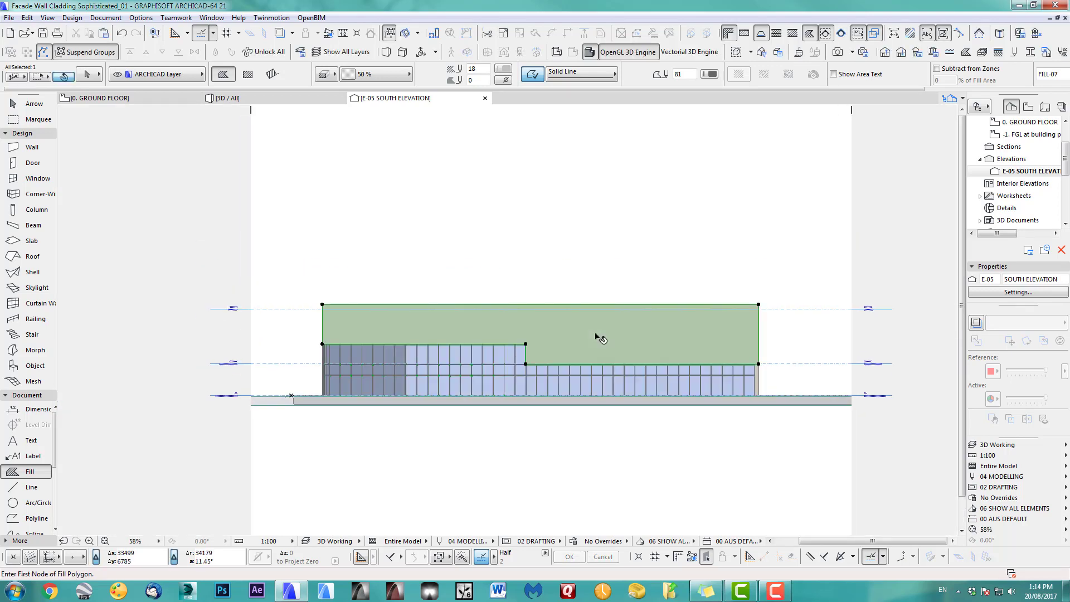
pyautogui.hotkey('ctrl', 'd')
pyautogui.click(600, 341)
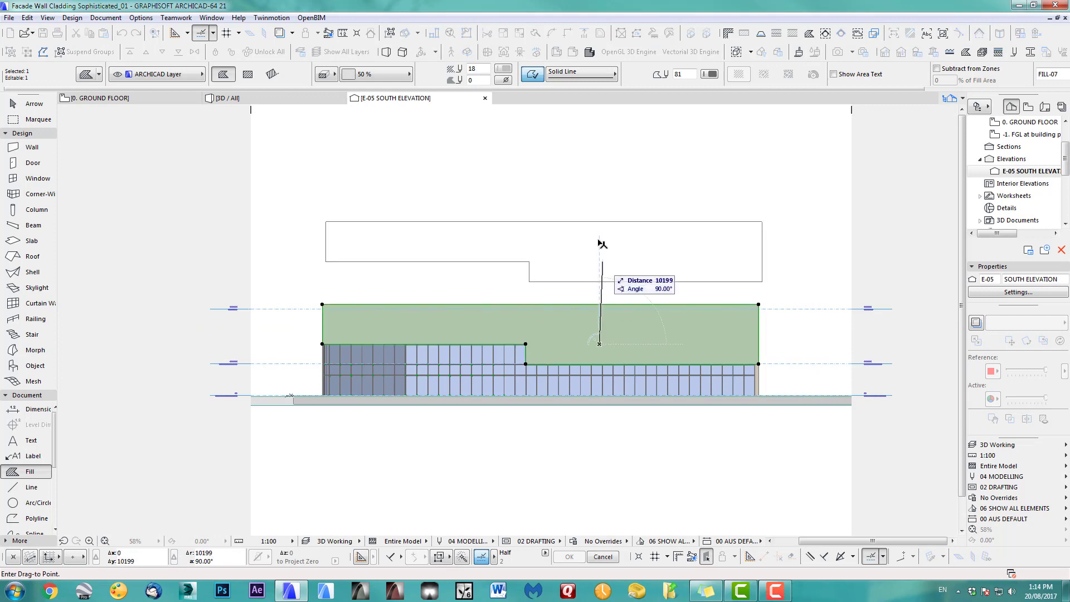
pyautogui.click(597, 213)
pyautogui.scroll(1, 540, 168)
pyautogui.scroll(2, 541, 169)
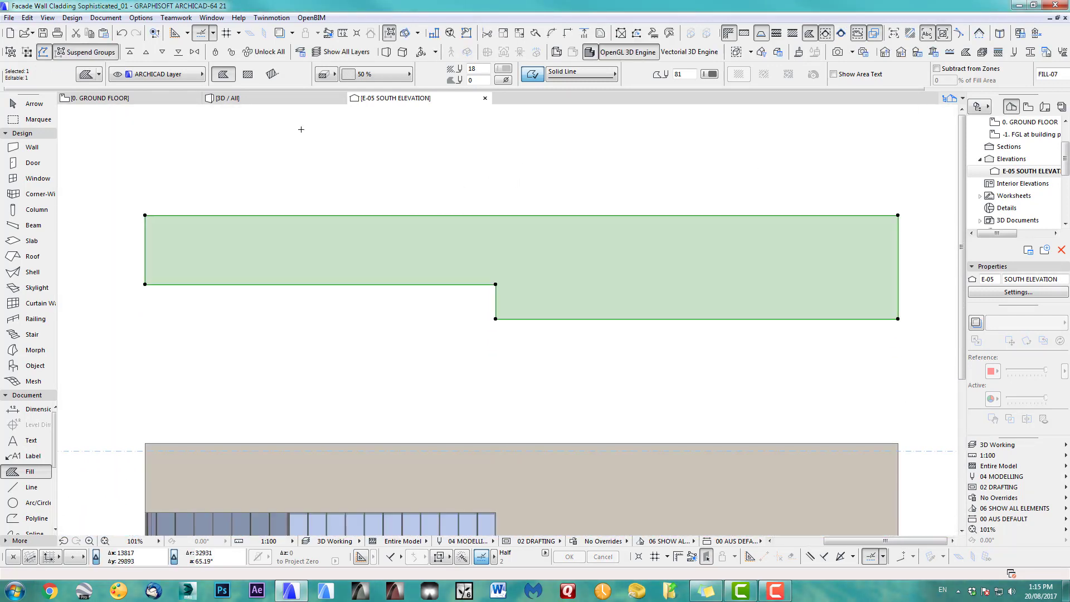
# - Copy the moved facade fill and paste the duplicate at its original location
pyautogui.click(29, 18)
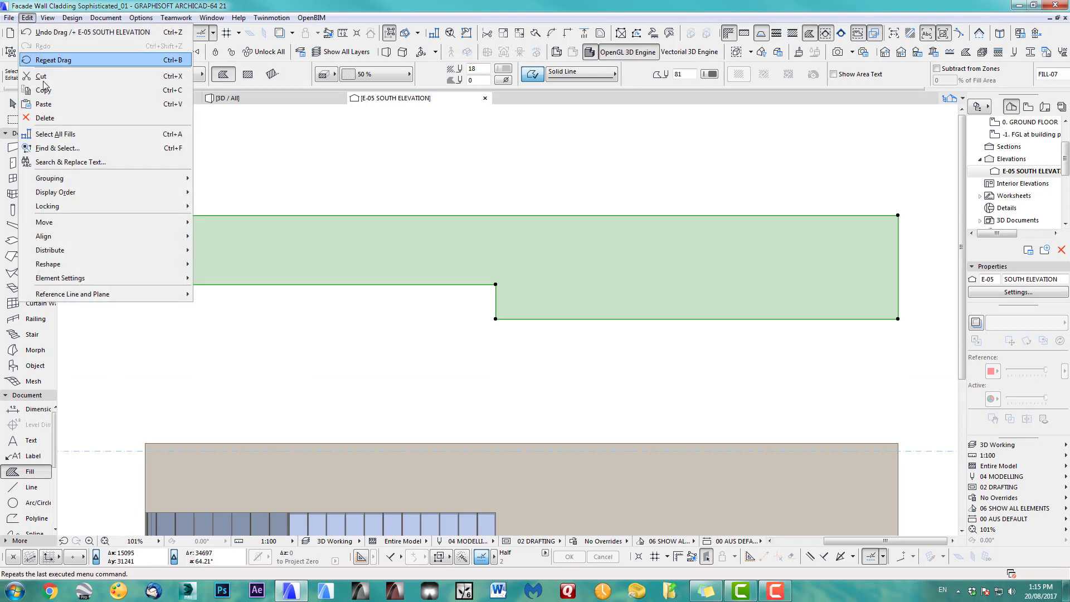
pyautogui.click(44, 90)
pyautogui.click(27, 17)
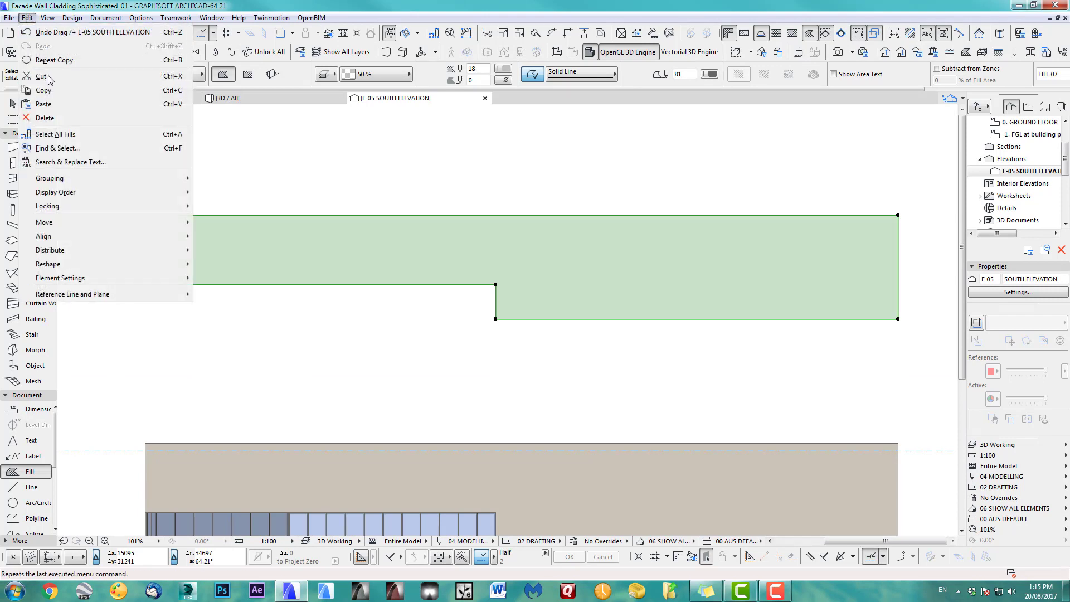
pyautogui.click(42, 104)
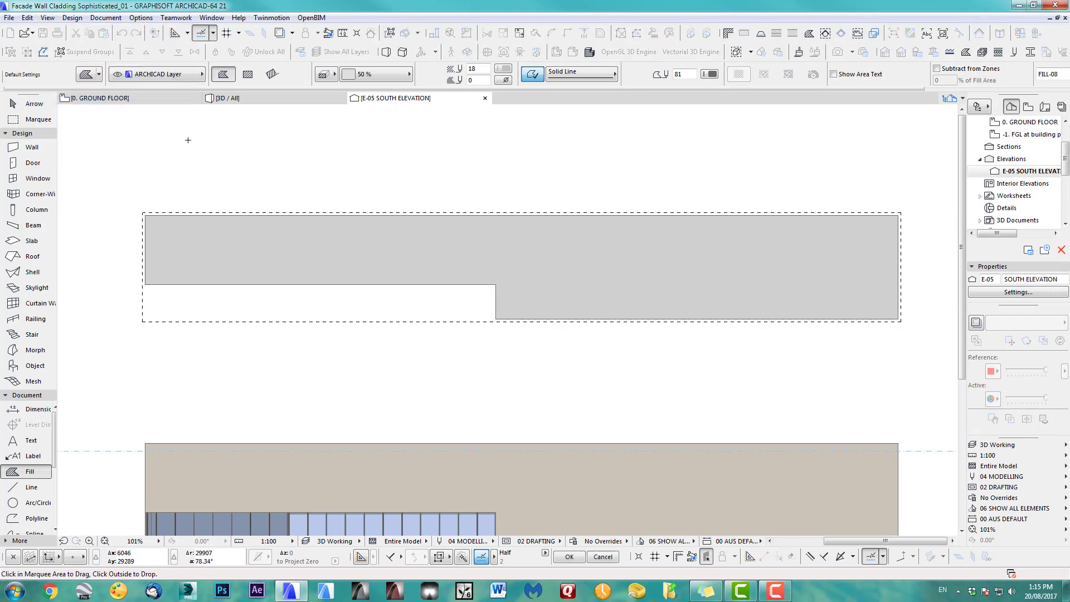
pyautogui.click(266, 152)
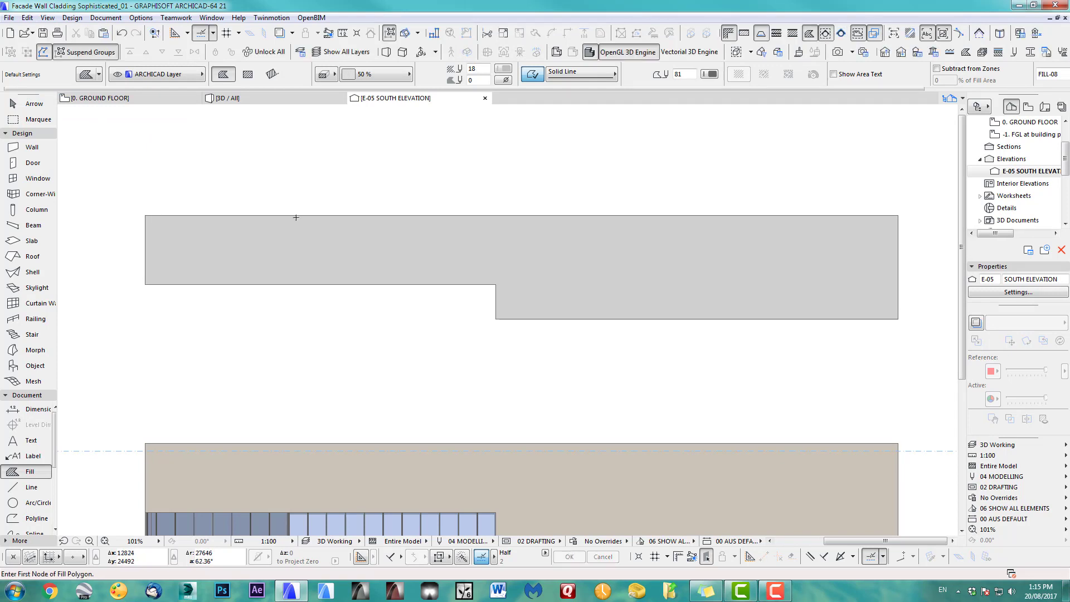
# - Offset all edges of the upper facade fill inward by 200 mm
pyautogui.keyDown('shift'); pyautogui.click(273, 233); pyautogui.keyUp('shift')
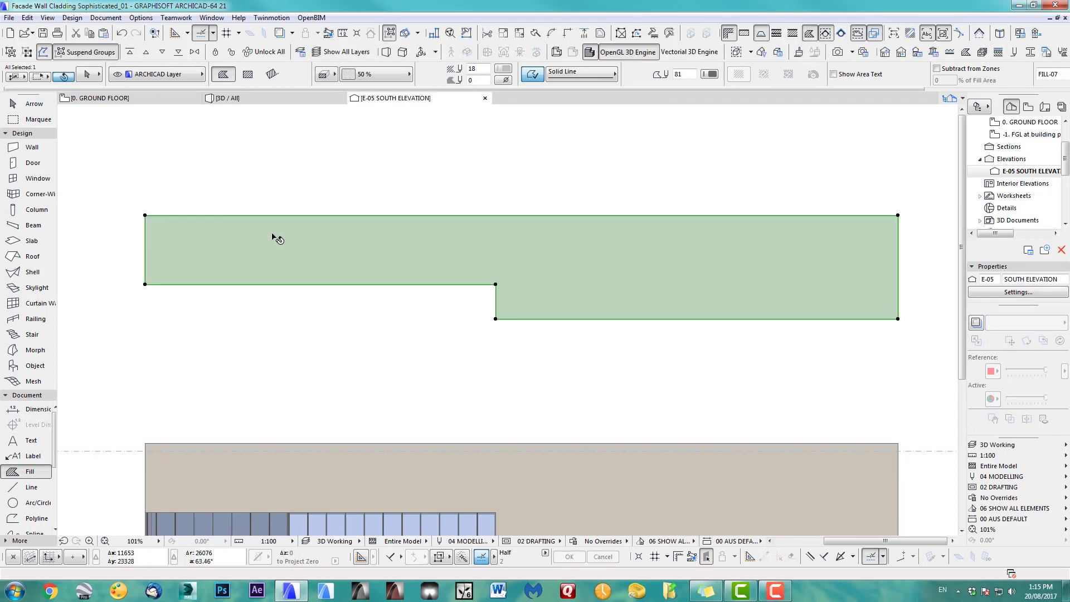
pyautogui.click(144, 214)
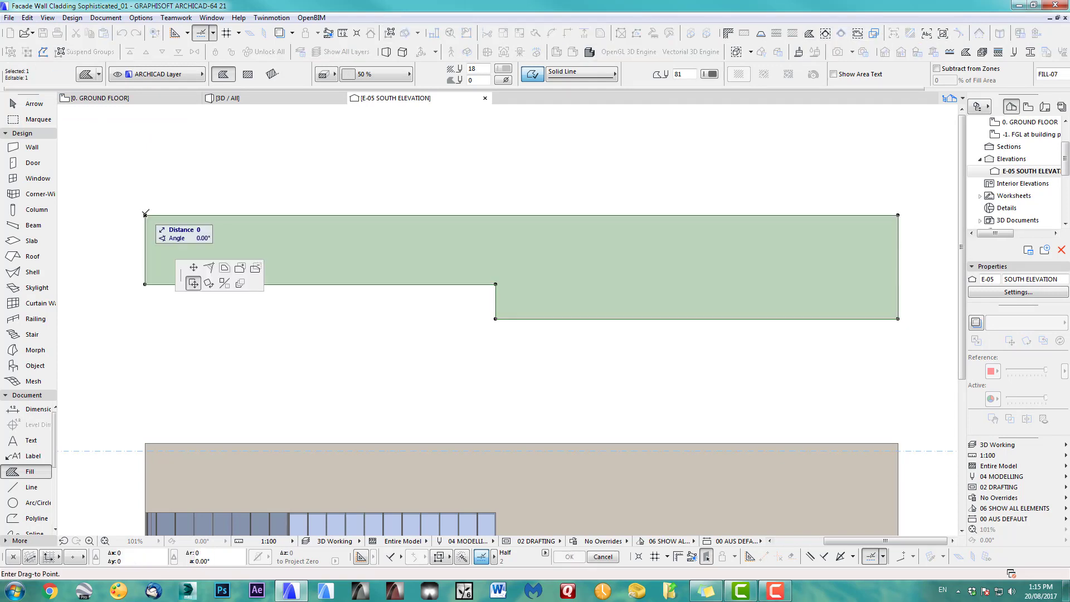
pyautogui.click(224, 268)
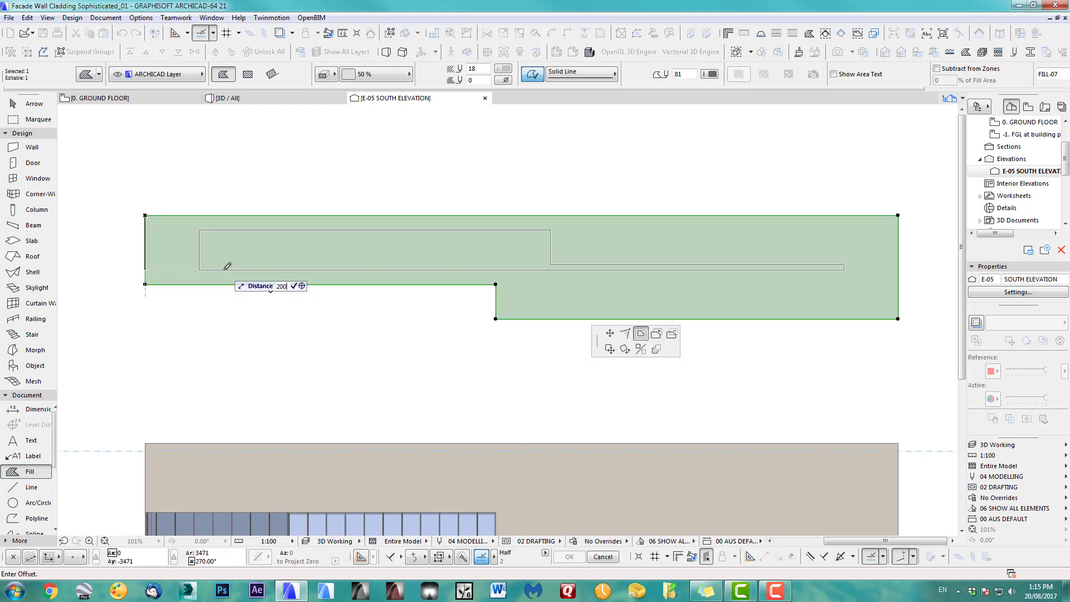
pyautogui.press('Return')
# - Examine the border between the outer fill and the inset fill along the facade outline
pyautogui.scroll(3, 159, 308)
pyautogui.moveTo(158, 308); pyautogui.dragTo(167, 348, button='middle')
pyautogui.scroll(-3, 310, 335)
pyautogui.scroll(2, 173, 331)
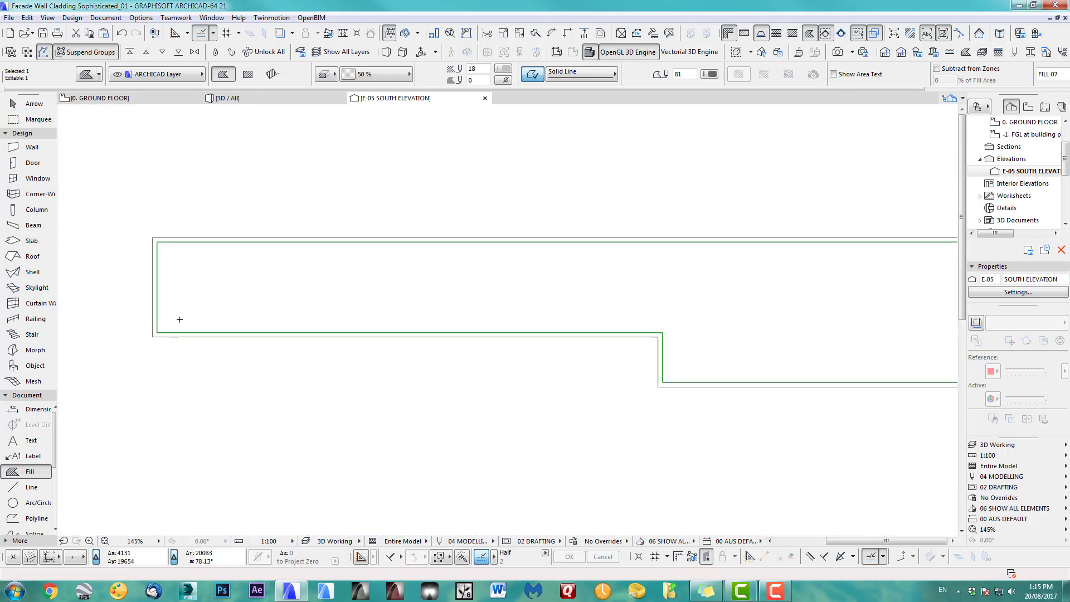
pyautogui.scroll(3, 184, 304)
pyautogui.scroll(-2, 194, 247)
pyautogui.moveTo(294, 272); pyautogui.dragTo(342, 276, button='middle')
pyautogui.scroll(-3, 343, 276)
pyautogui.moveTo(343, 276); pyautogui.dragTo(164, 282, button='middle')
pyautogui.scroll(-1, 201, 282)
pyautogui.moveTo(234, 282); pyautogui.dragTo(316, 295, button='middle')
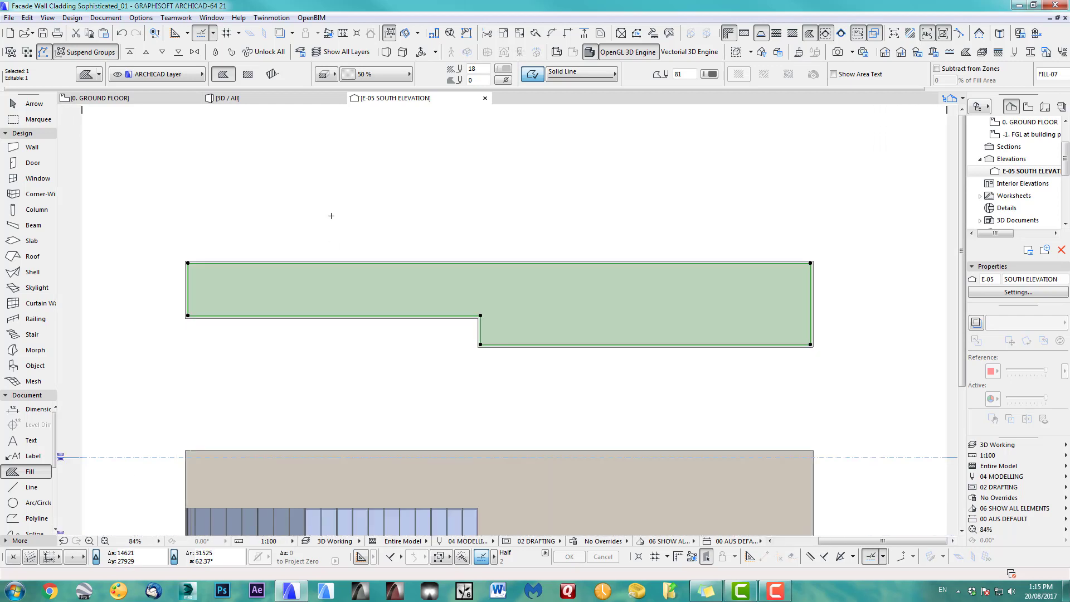
# - Paste a copy of the inset fill in place and offset one of the overlapping inset fills inward by 30 mm
pyautogui.hotkey('ctrl', 'v')
pyautogui.click(333, 219)
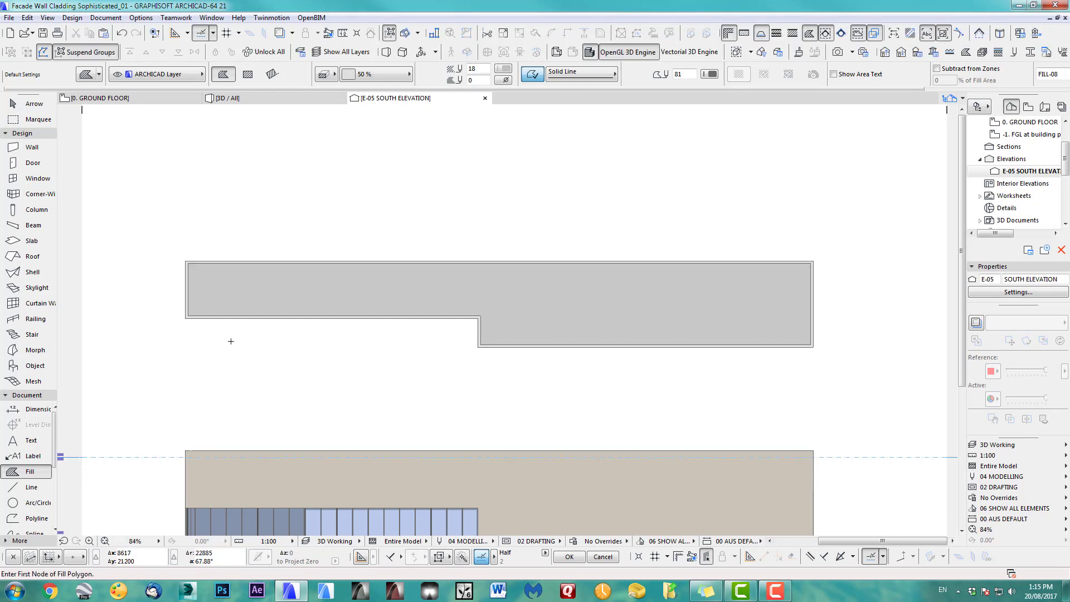
pyautogui.scroll(2, 217, 361)
pyautogui.moveTo(262, 364); pyautogui.dragTo(352, 385, button='middle')
pyautogui.keyDown('shift'); pyautogui.click(310, 289); pyautogui.keyUp('shift')
pyautogui.scroll(6, 306, 268)
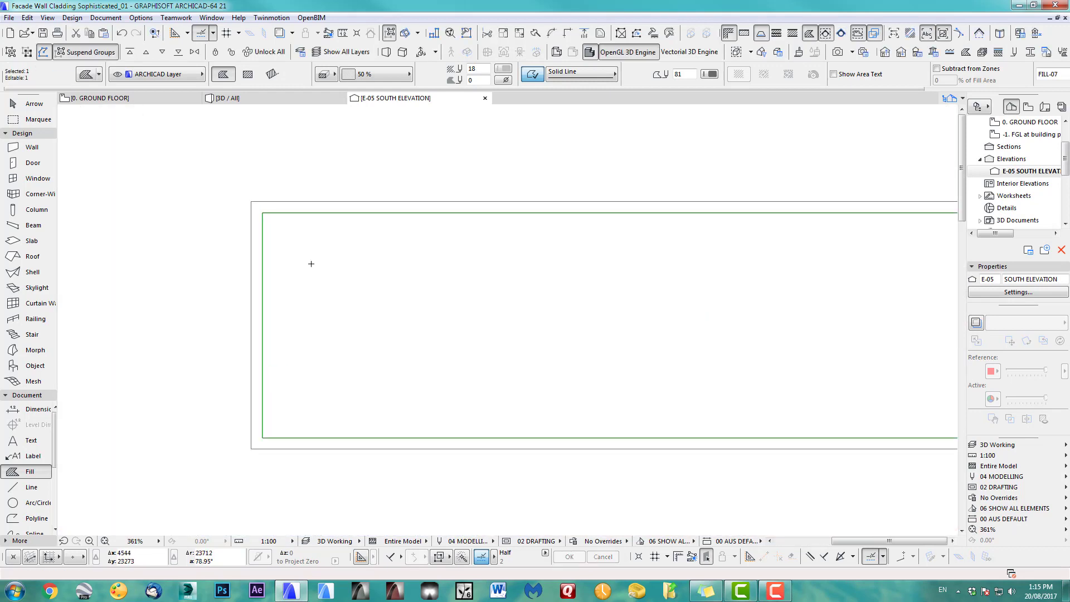
pyautogui.click(262, 213)
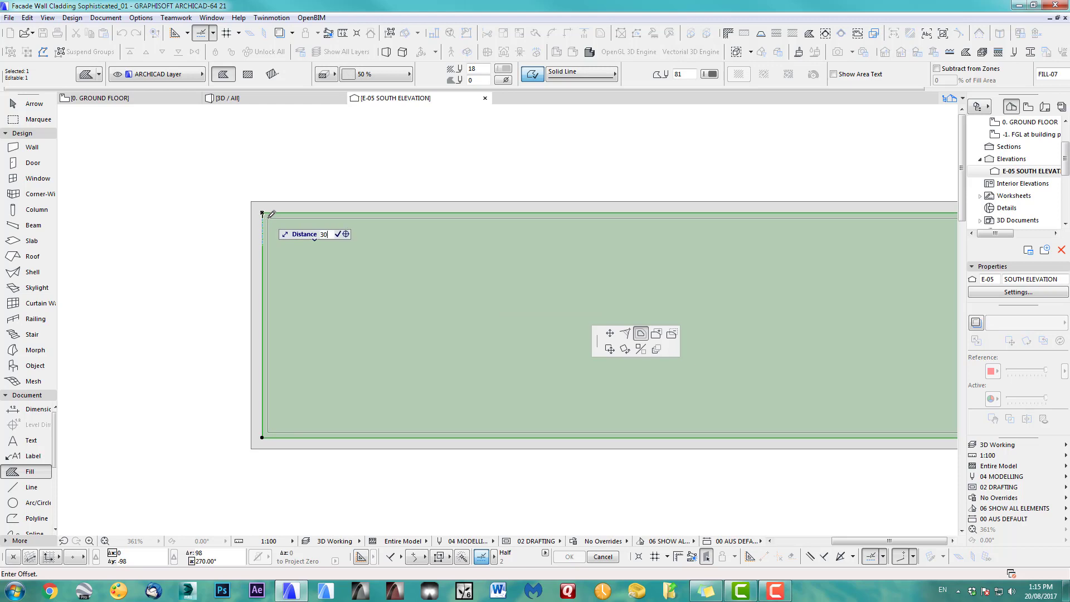
pyautogui.write('30')
pyautogui.press('Return')
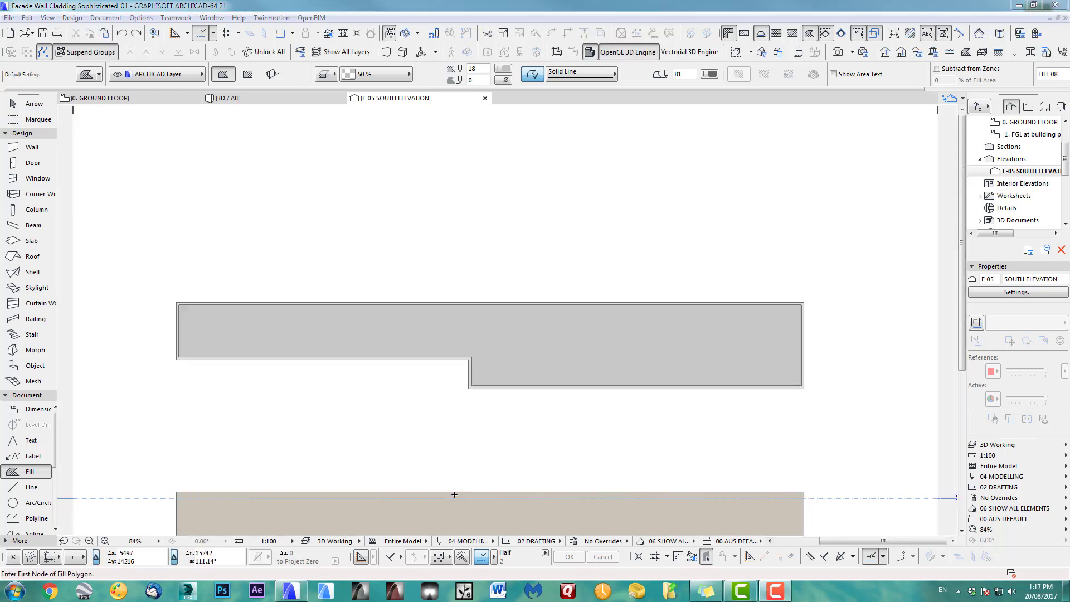
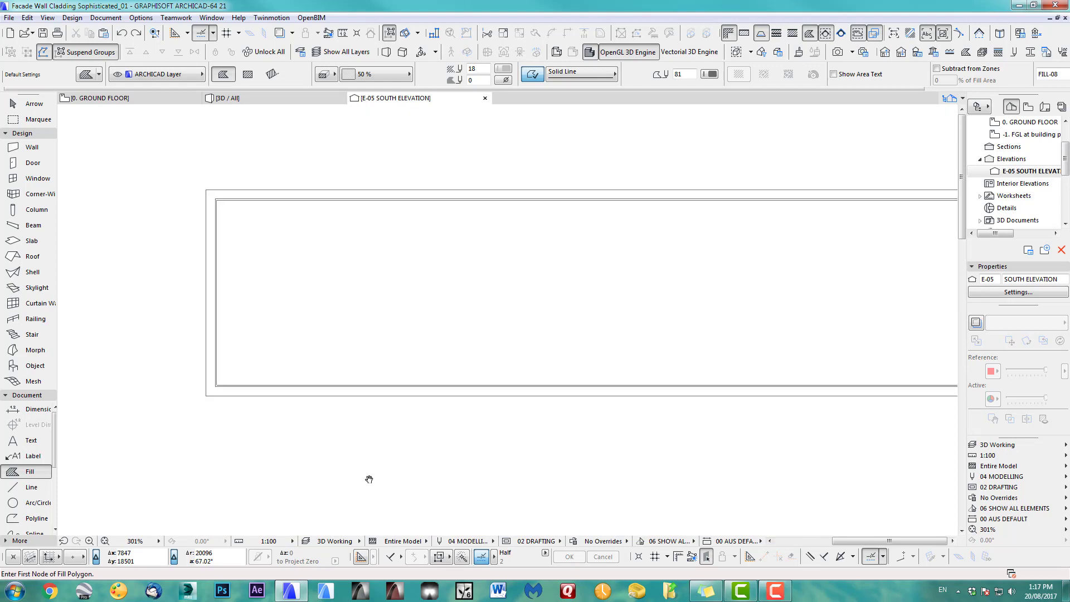
# - Delete the outermost facade fill and reduce the two overlapping inset fills to a thin hollow frame by cutting out and removing the interior
pyautogui.keyDown('shift'); pyautogui.click(203, 401); pyautogui.keyUp('shift')
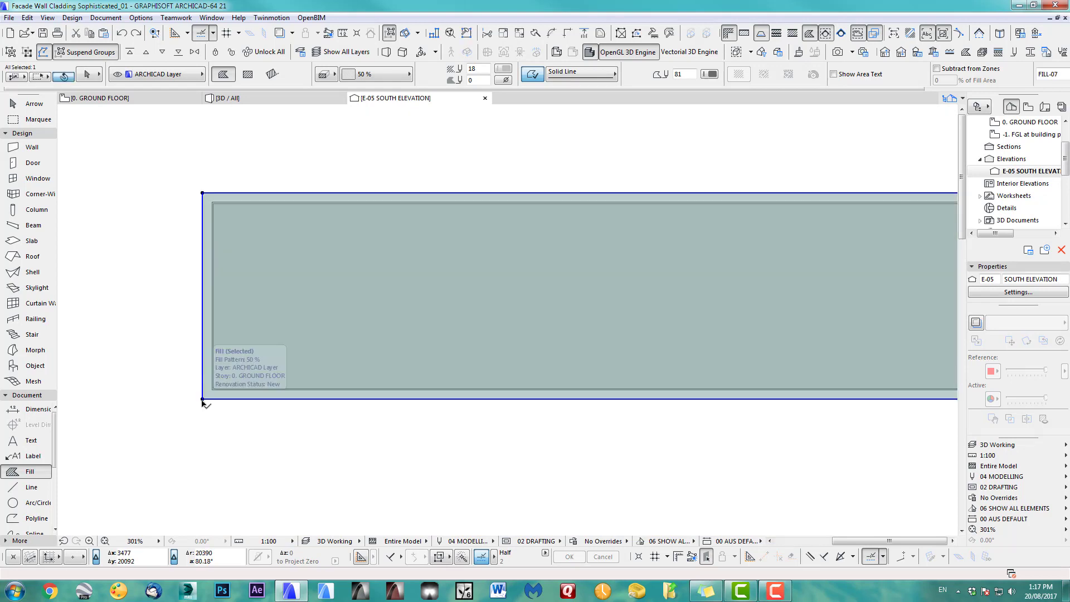
pyautogui.press('Delete')
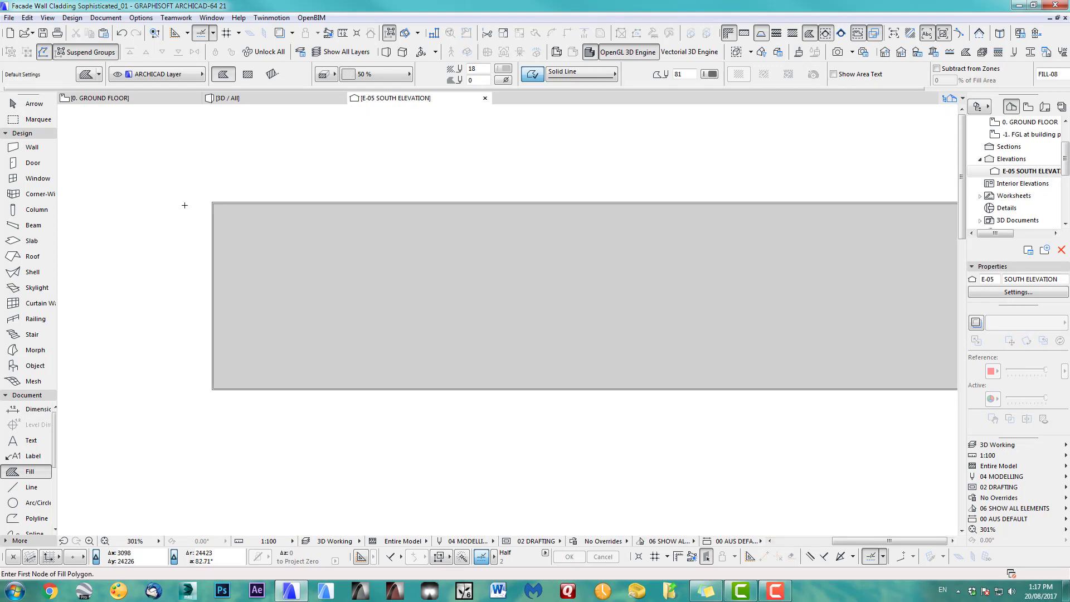
pyautogui.scroll(10, 184, 205)
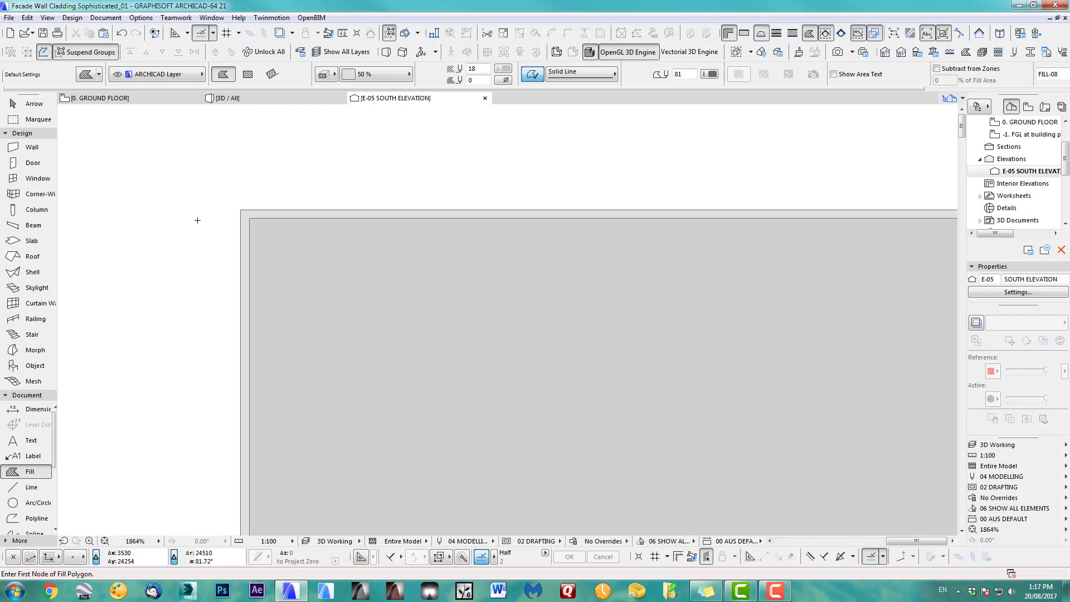
pyautogui.press('shift')
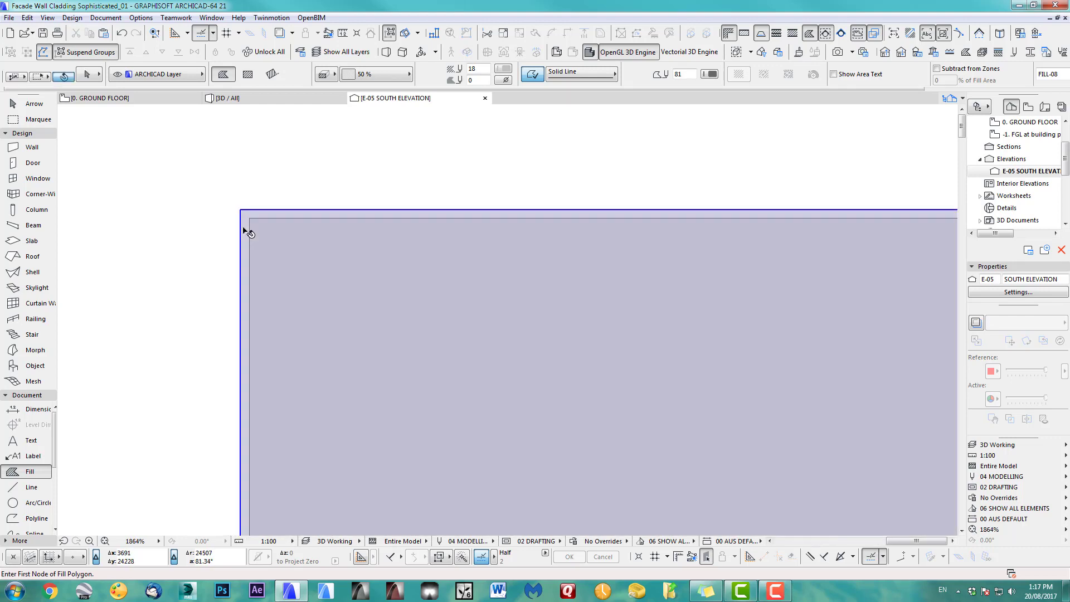
pyautogui.keyDown('shift'); pyautogui.click(242, 209); pyautogui.keyUp('shift')
pyautogui.scroll(-2, 264, 227)
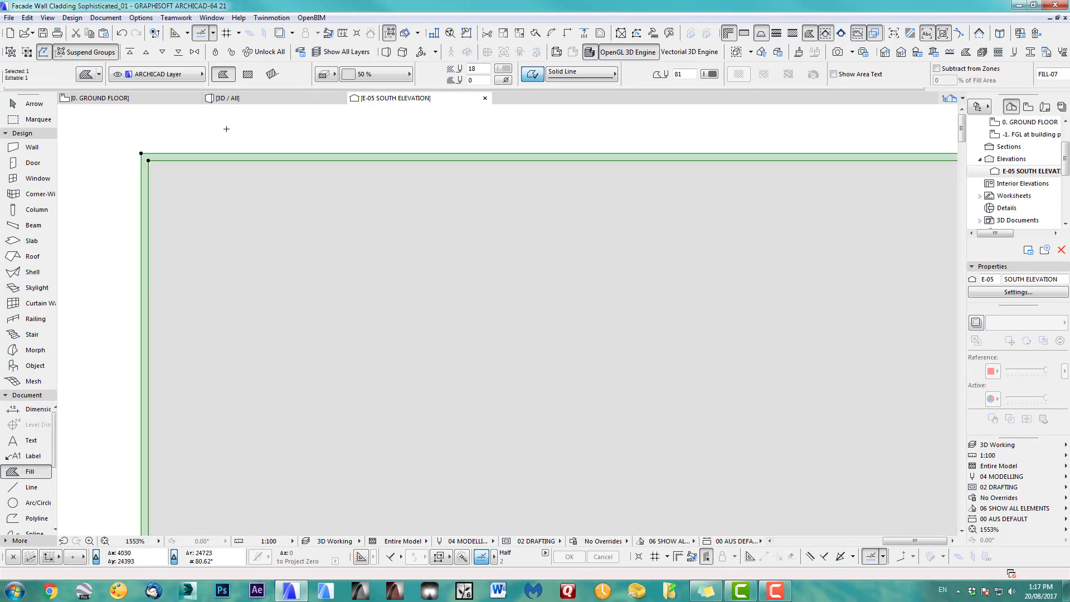
pyautogui.press('Delete')
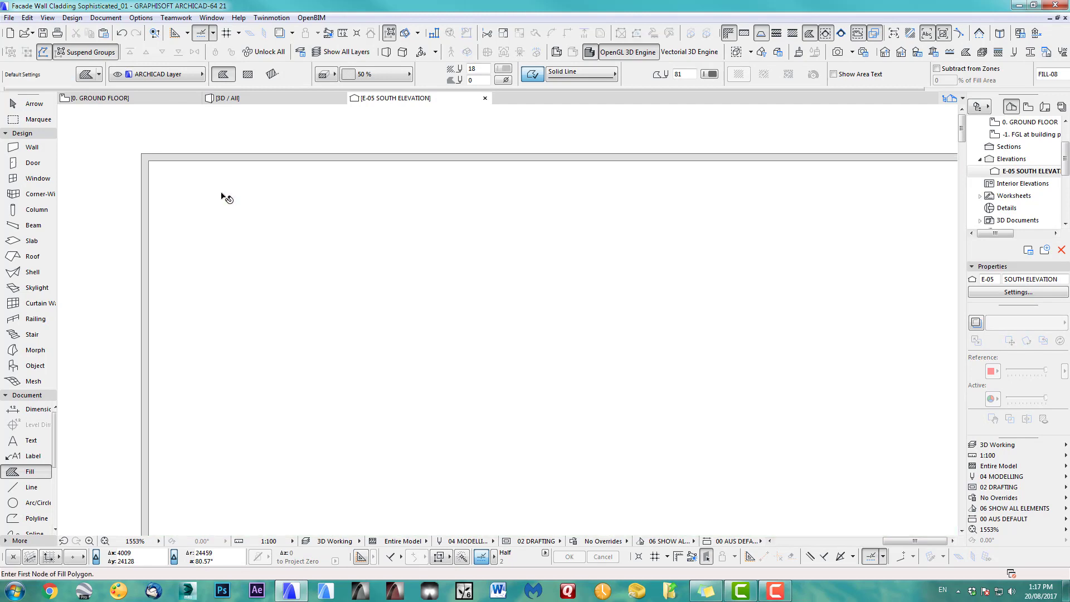
# - Configure the default fill with the 25 % solid pattern and the orange foreground pen 3
pyautogui.scroll(-16, 233, 209)
pyautogui.moveTo(296, 287); pyautogui.dragTo(248, 292, button='middle')
pyautogui.scroll(-2, 248, 292)
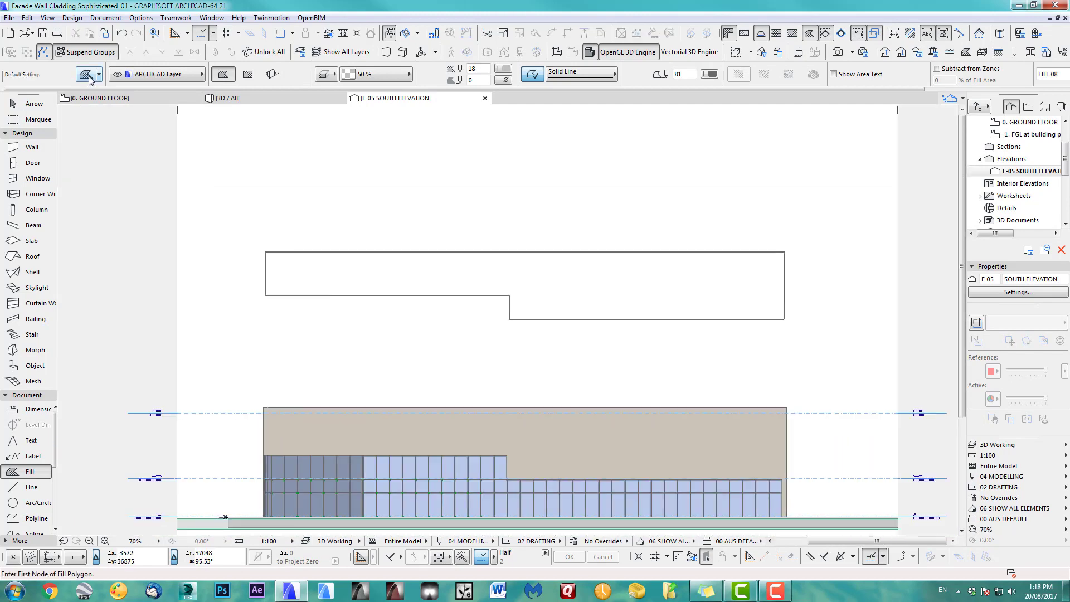
pyautogui.click(86, 74)
pyautogui.click(477, 136)
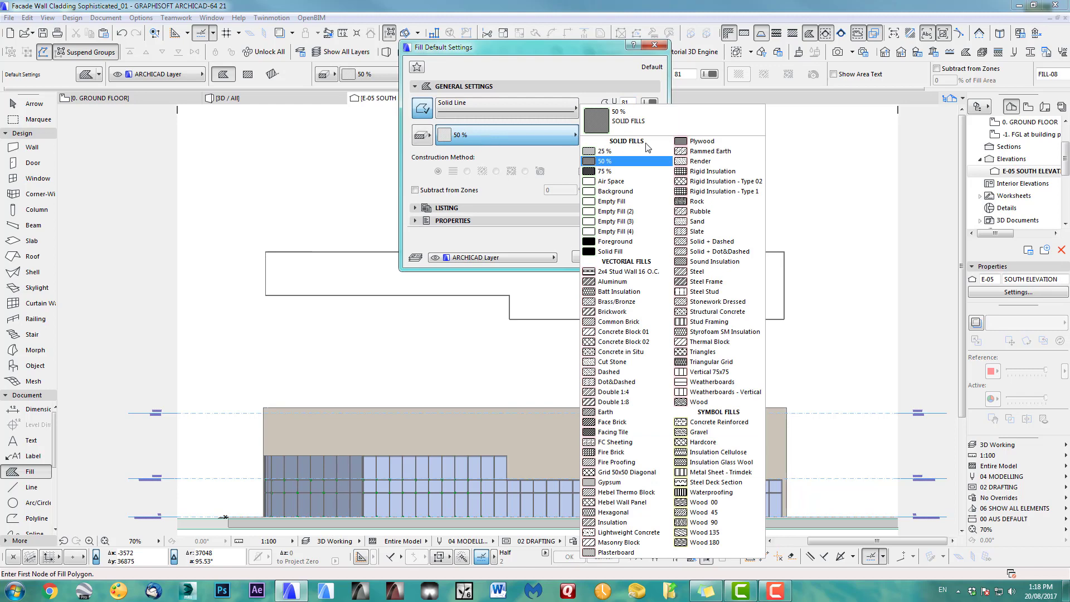
pyautogui.click(621, 152)
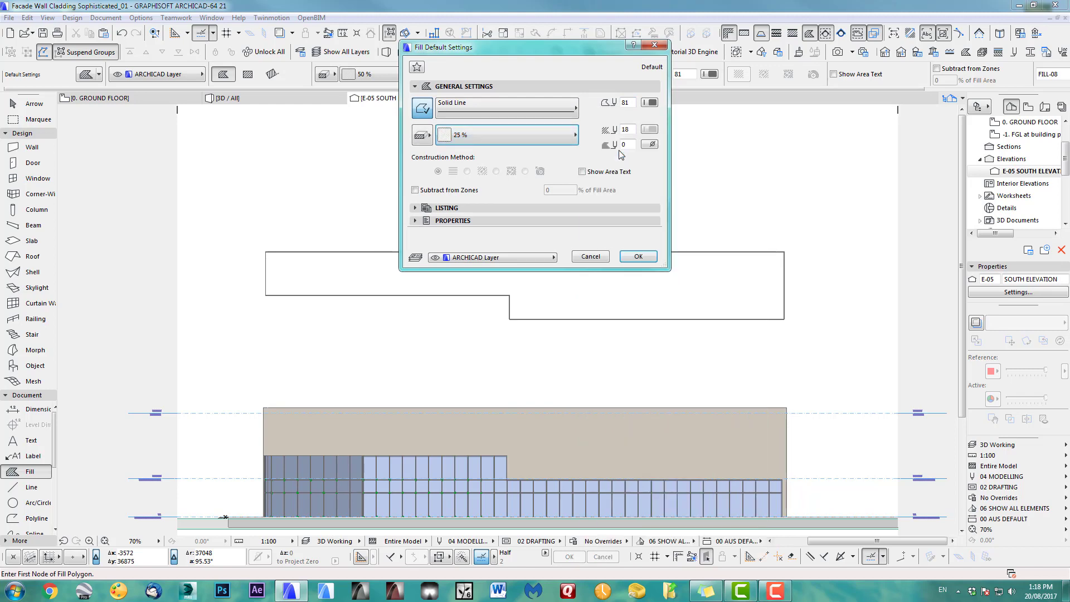
pyautogui.click(650, 129)
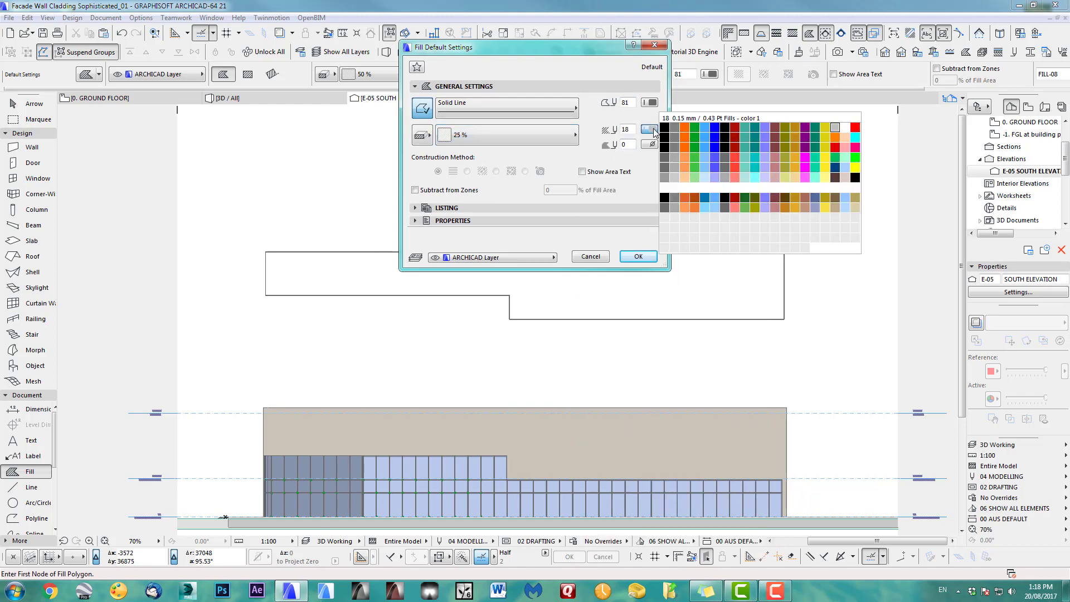
pyautogui.click(685, 129)
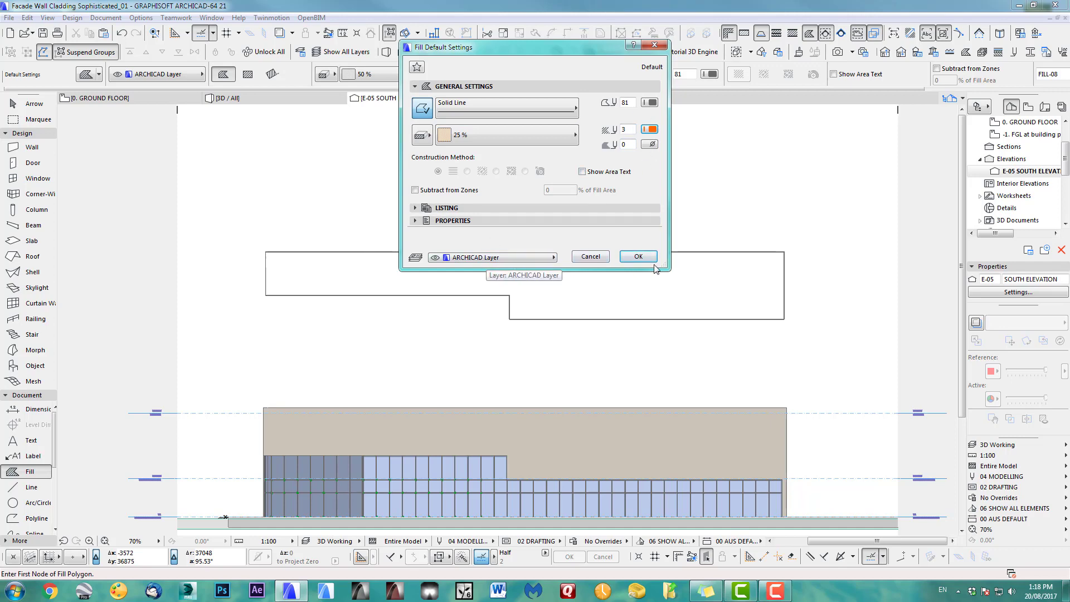
pyautogui.click(638, 256)
# - Draw a vertical rectangular fill strip above the facade frame, 30 mm wide and about 15,690 mm high
pyautogui.scroll(4, 516, 281)
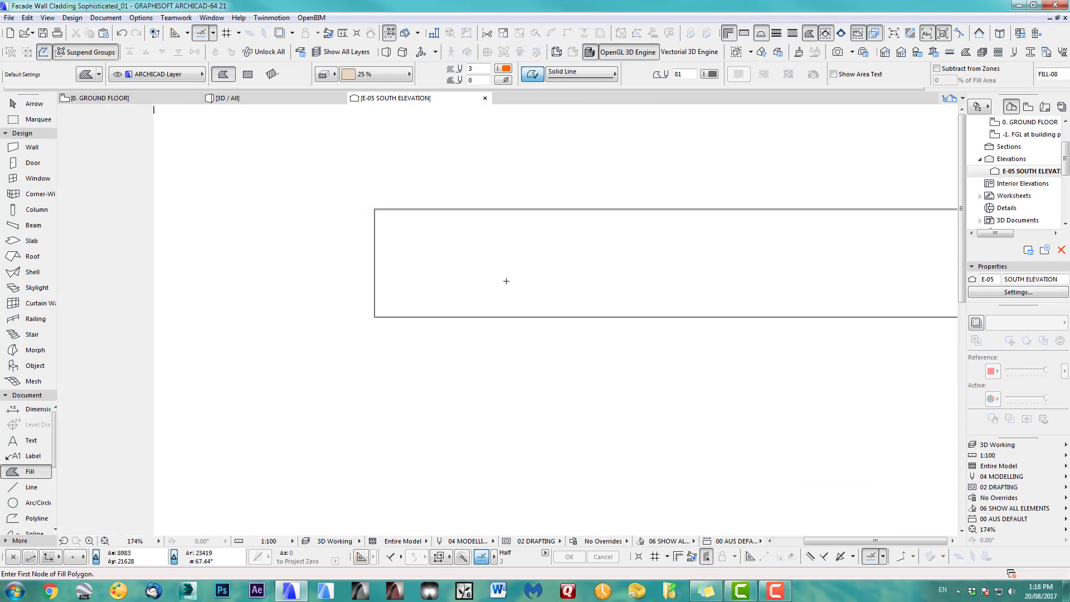
pyautogui.scroll(2, 434, 267)
pyautogui.moveTo(366, 143); pyautogui.dragTo(286, 307, button='middle')
pyautogui.scroll(-7, 395, 258)
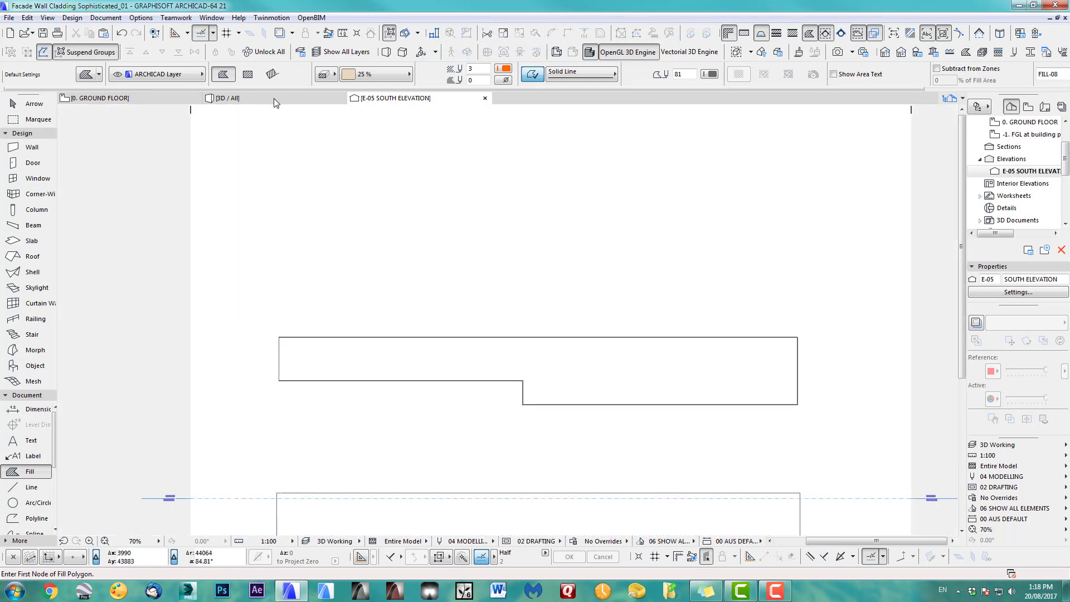
pyautogui.click(247, 74)
pyautogui.click(311, 158)
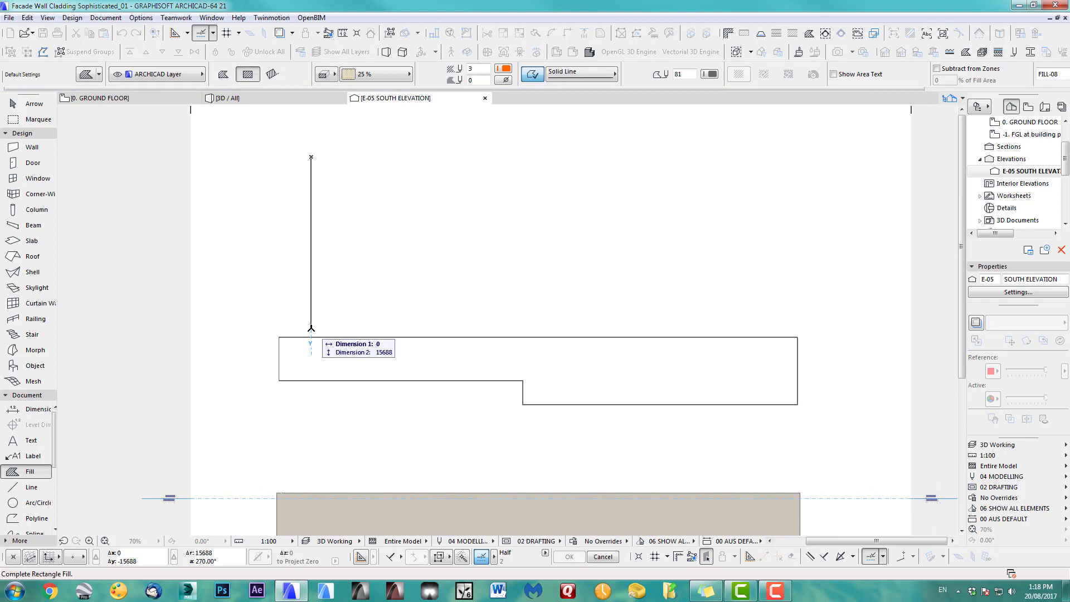
pyautogui.write('x')
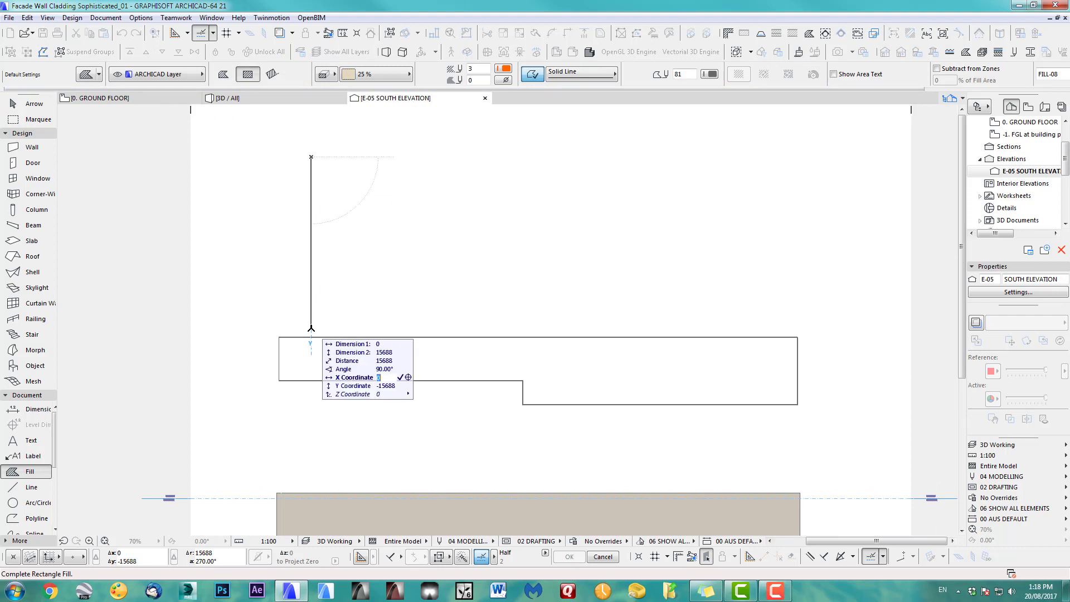
pyautogui.write('30+')
pyautogui.press('Return')
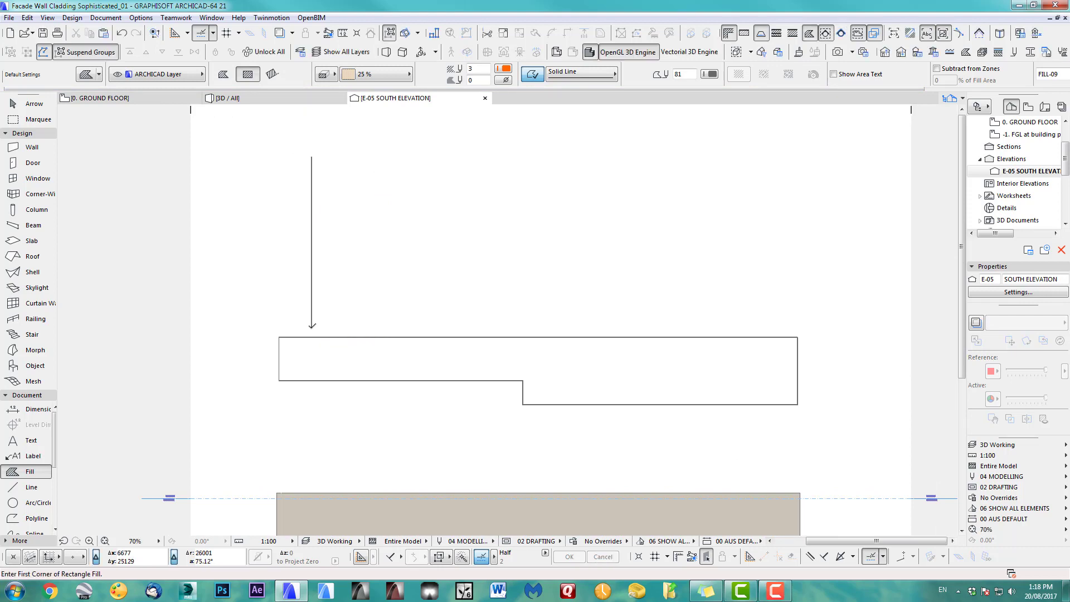
# - Move the narrow fill strip horizontally to line up with the left edge of the facade frame
pyautogui.scroll(8, 311, 330)
pyautogui.moveTo(311, 331); pyautogui.dragTo(483, 258, button='middle')
pyautogui.scroll(-1, 483, 258)
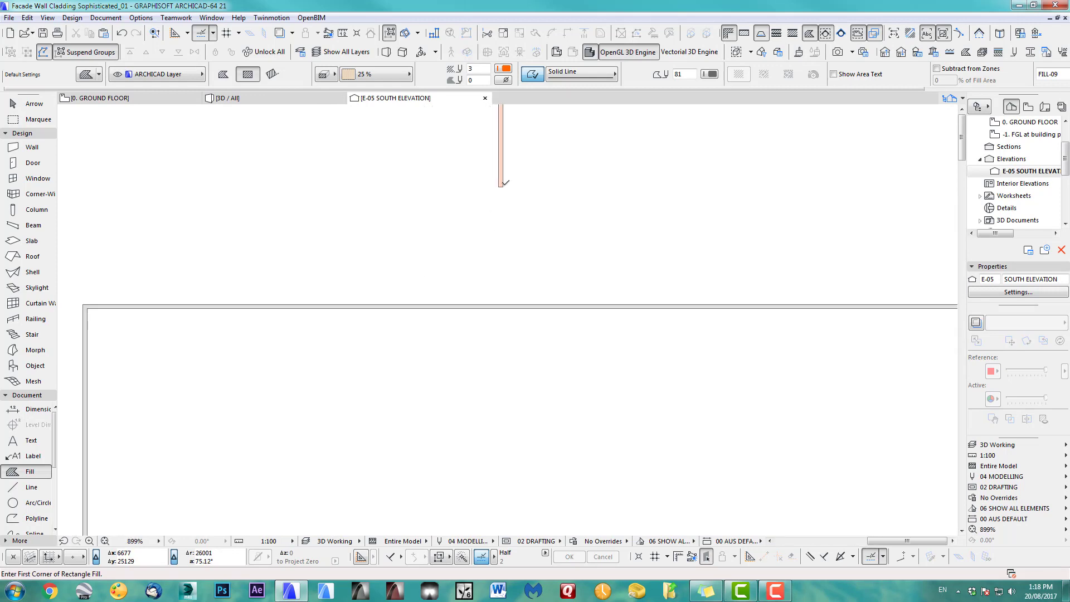
pyautogui.scroll(-12, 480, 300)
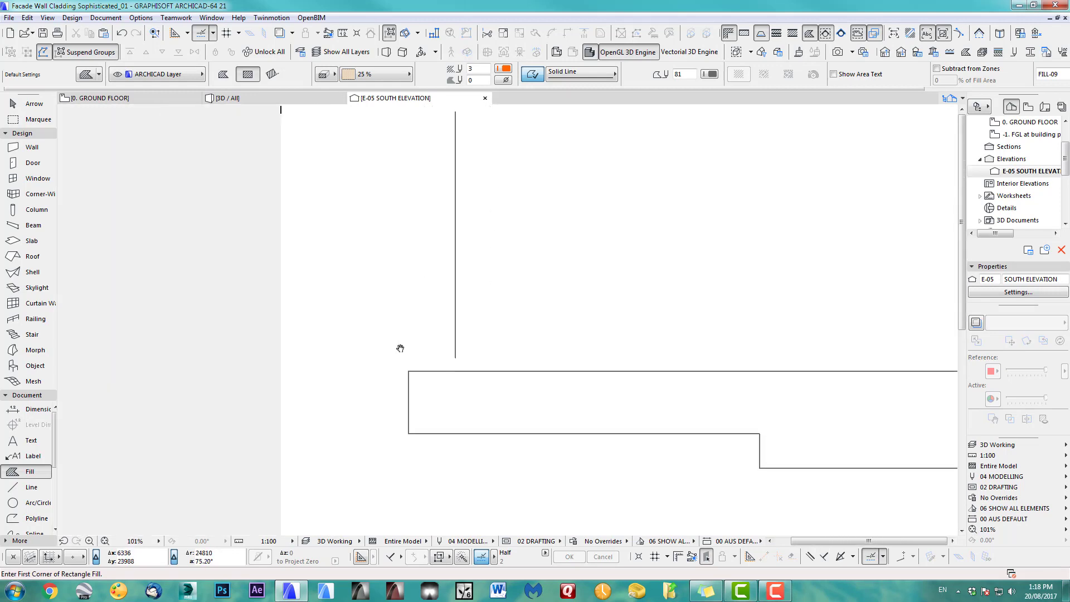
pyautogui.keyDown('shift'); pyautogui.click(333, 372); pyautogui.keyUp('shift')
pyautogui.moveTo(368, 363); pyautogui.dragTo(501, 354, button='middle')
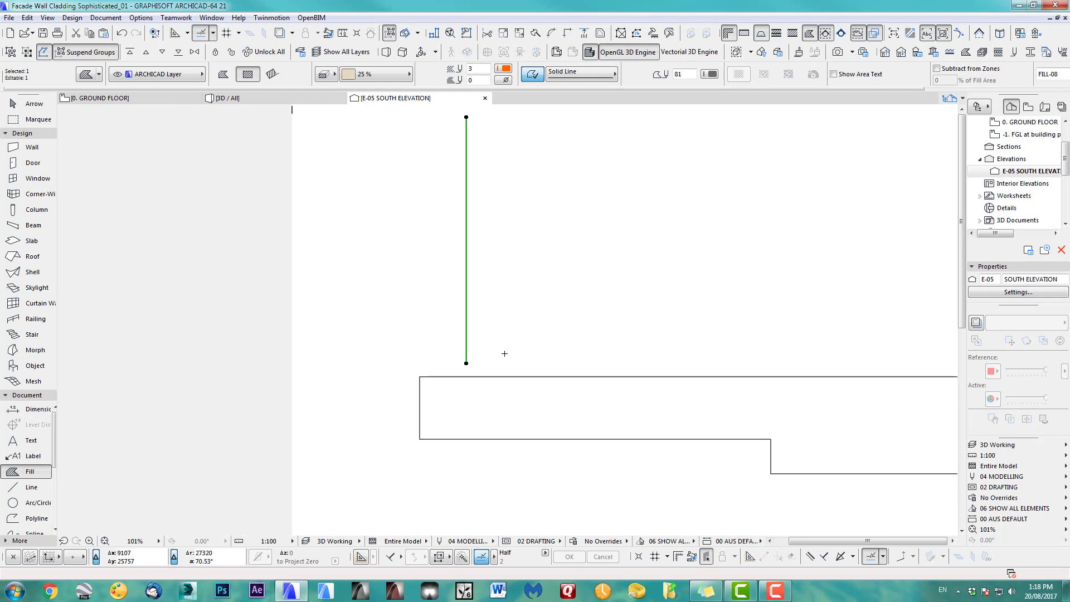
pyautogui.hotkey('ctrl', 'd')
pyautogui.click(466, 364)
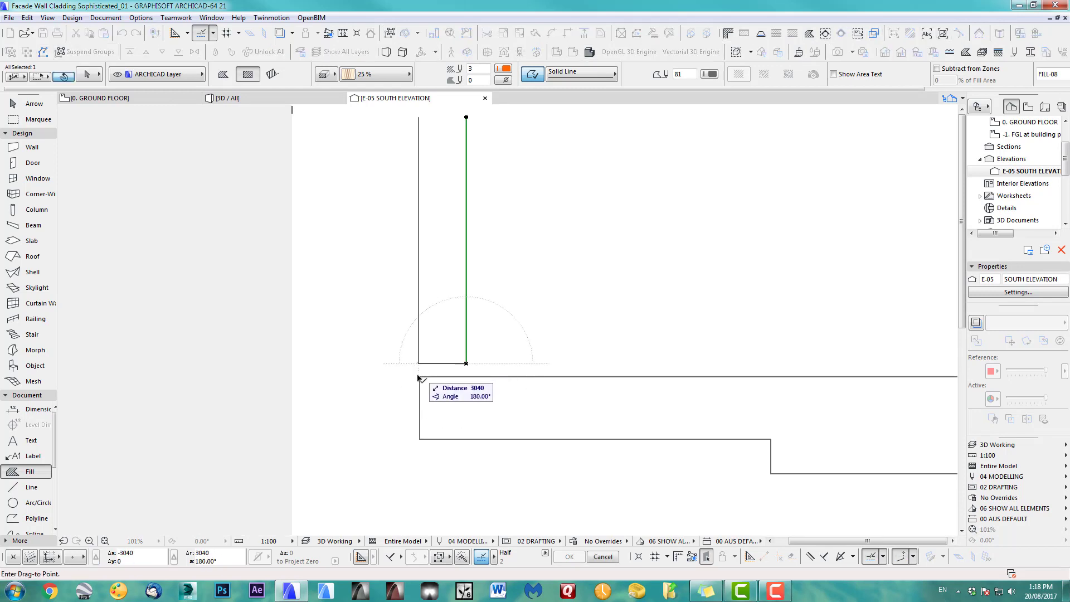
pyautogui.click(420, 364)
# - Multiply the strip horizontally beyond the facade's right end, using Spread at 2000 mm spacing without picking a path first
pyautogui.scroll(-3, 384, 346)
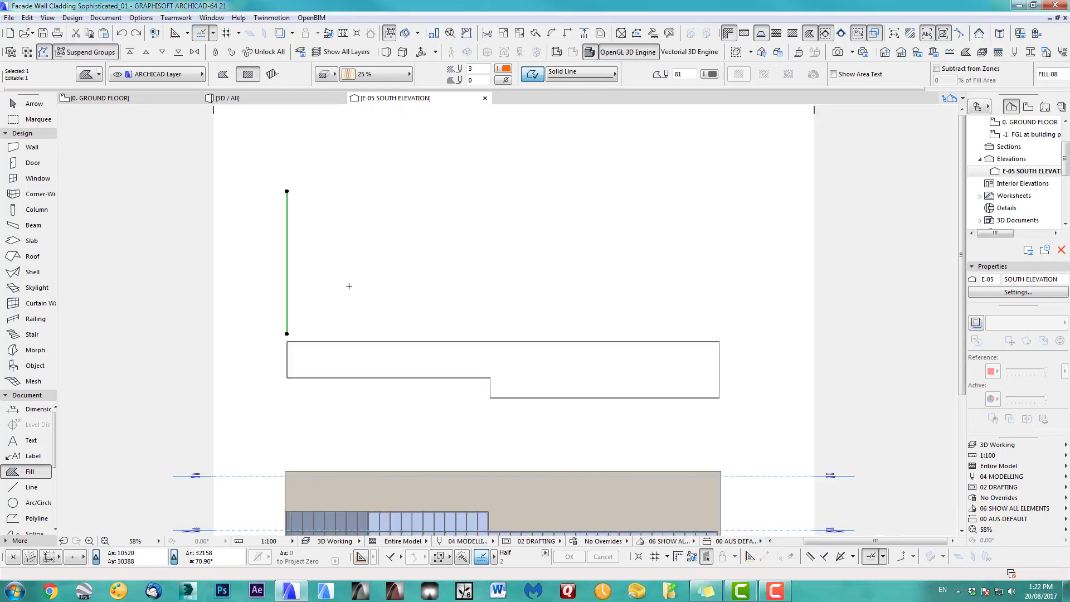
pyautogui.scroll(2, 336, 284)
pyautogui.moveTo(334, 285); pyautogui.dragTo(296, 284, button='middle')
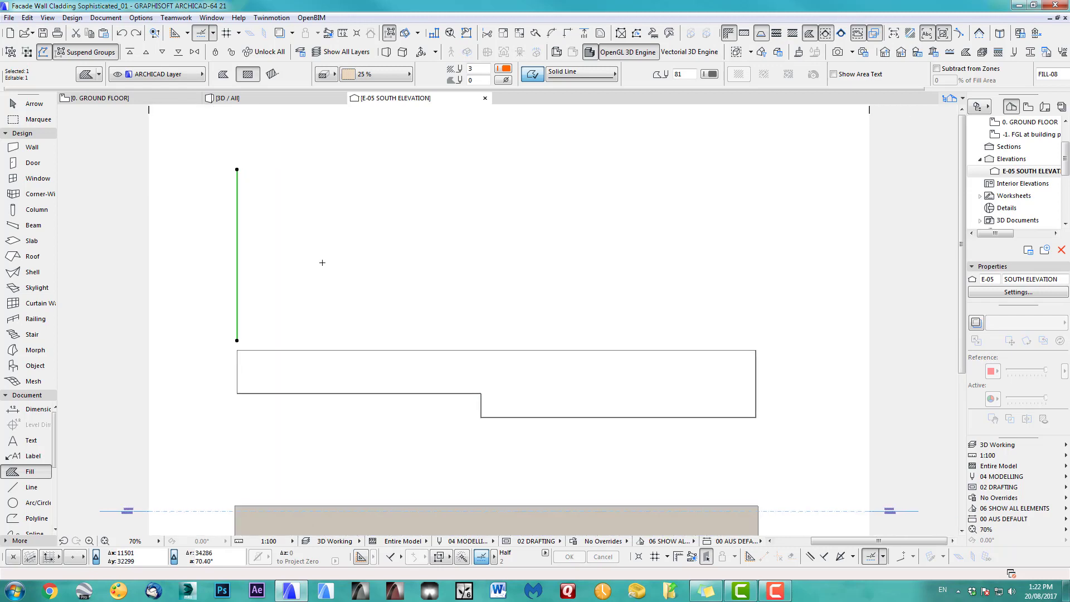
pyautogui.hotkey('ctrl', 'u')
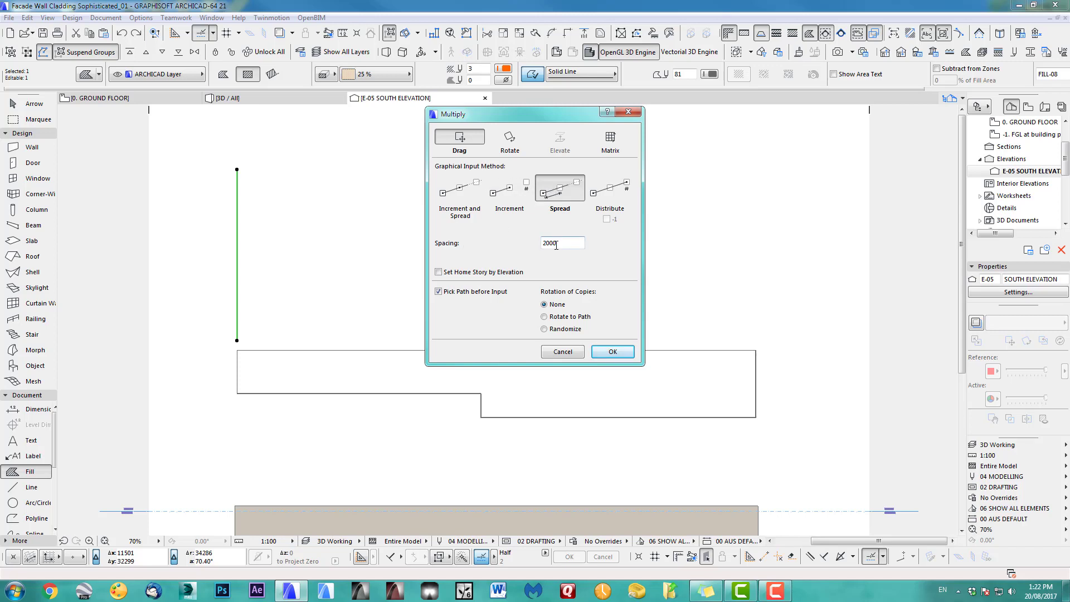
pyautogui.click(452, 292)
pyautogui.click(613, 352)
pyautogui.click(256, 314)
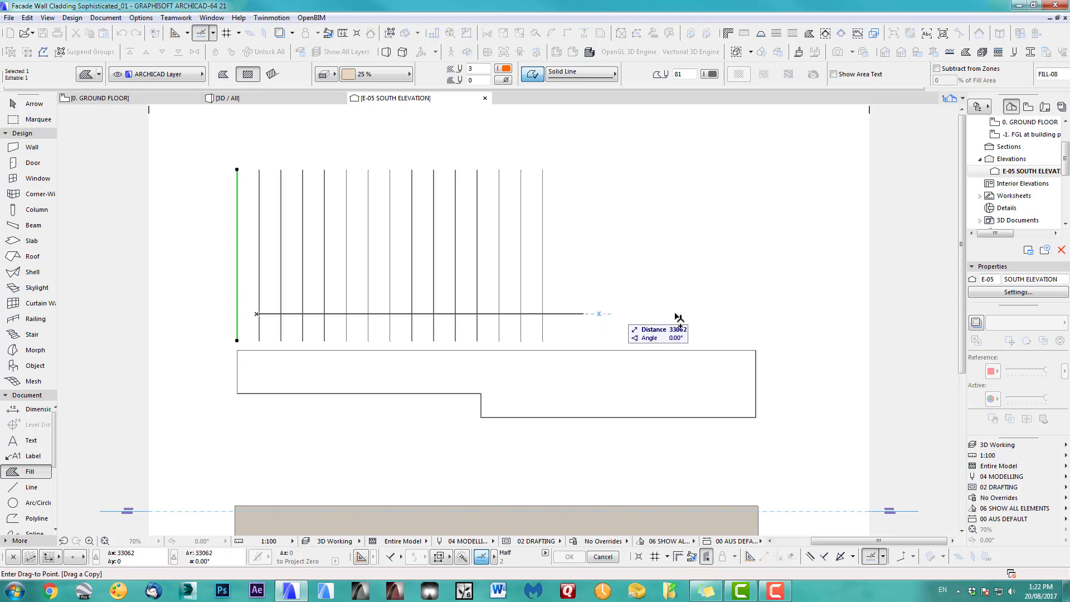
pyautogui.click(798, 331)
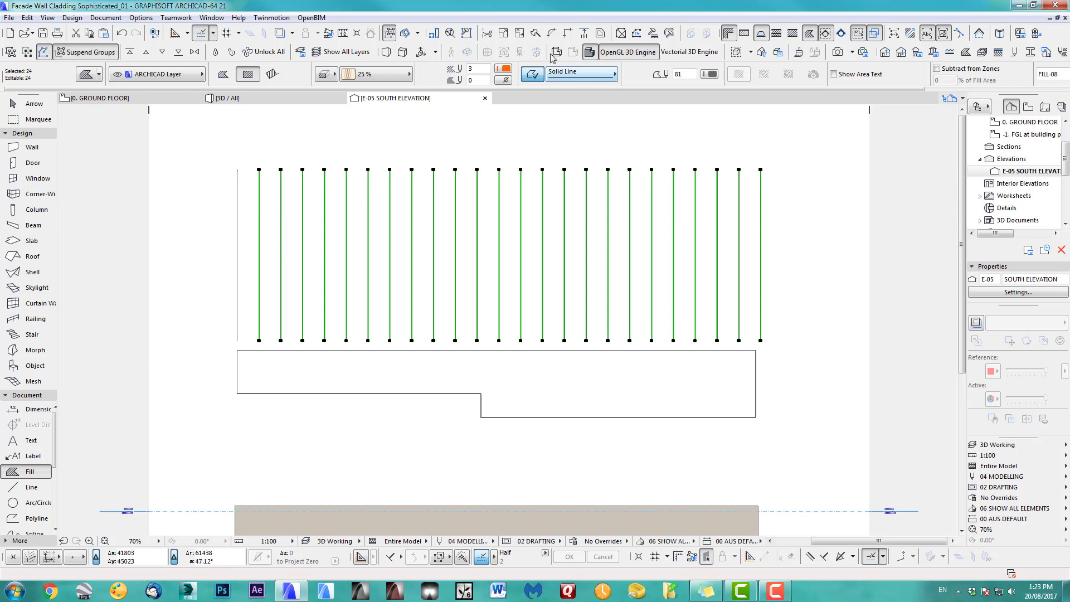
# - Check the number of selected strip copies and undo the spread multiplication
pyautogui.click(466, 33)
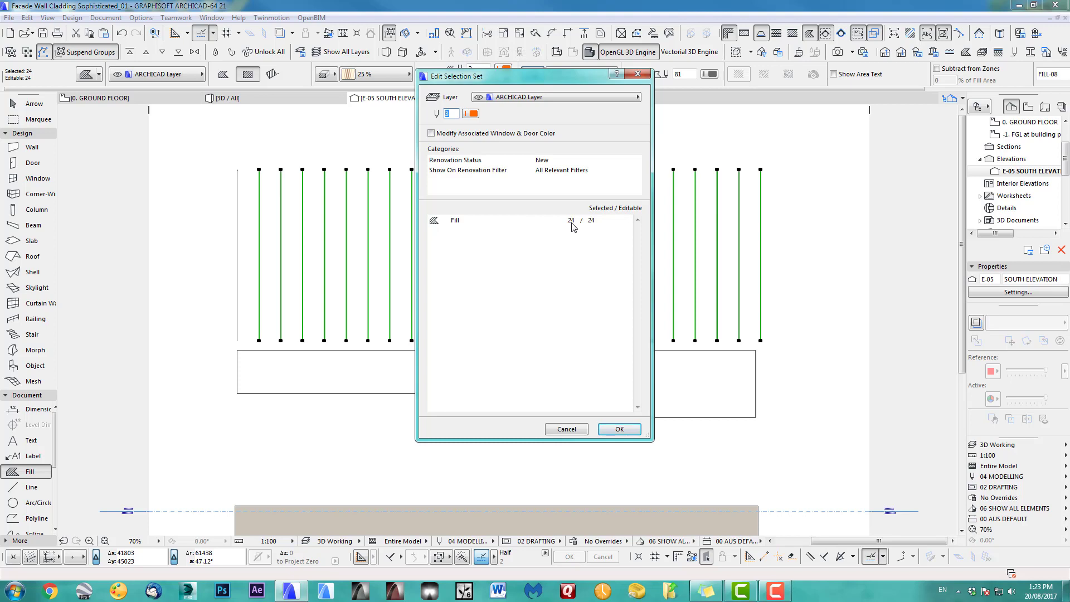
pyautogui.click(580, 429)
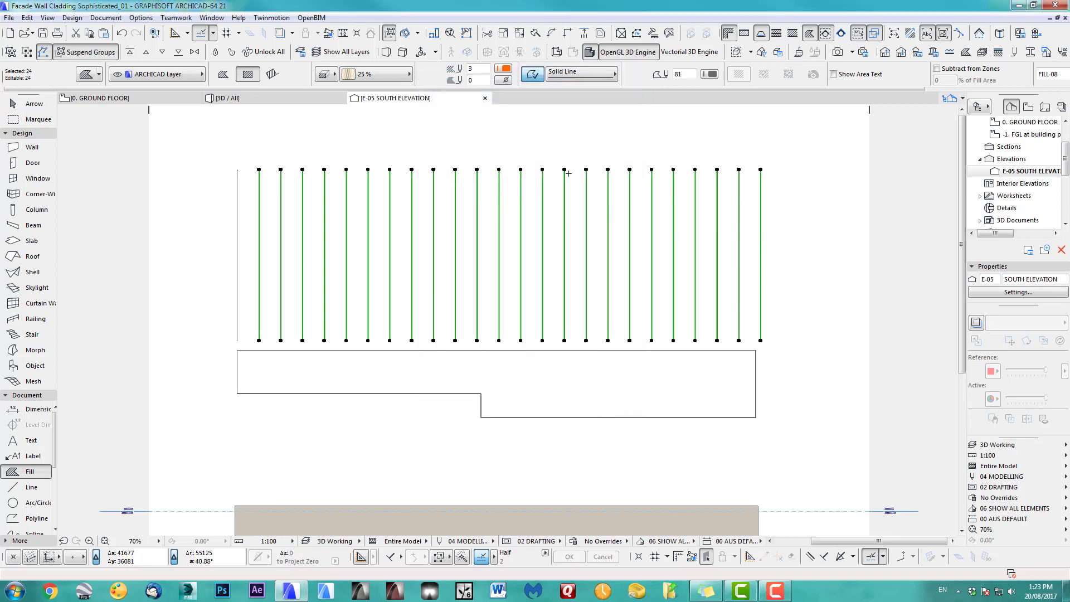
pyautogui.click(27, 18)
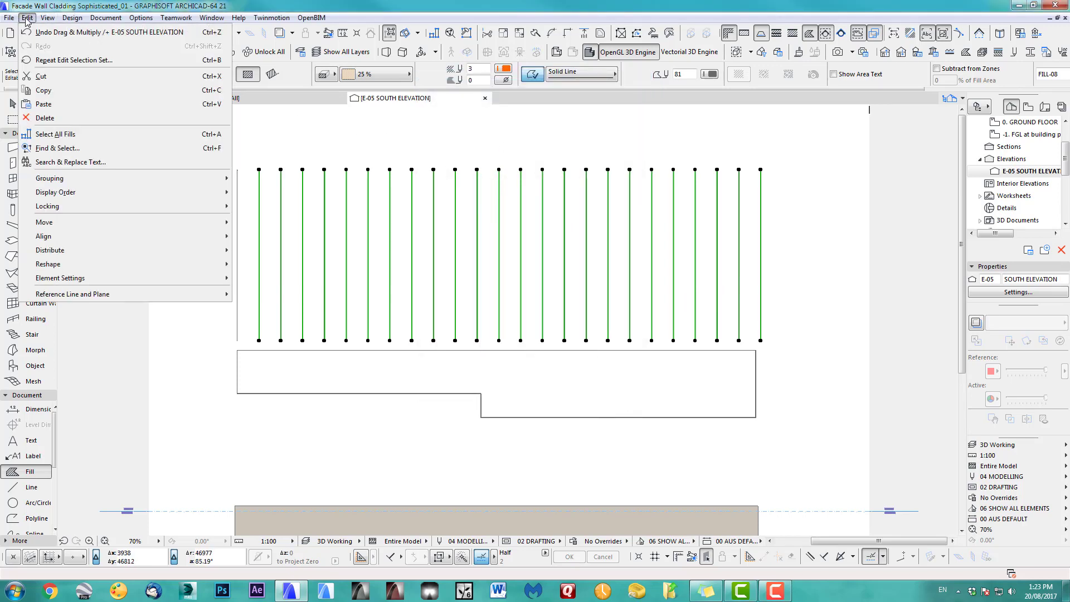
pyautogui.click(50, 32)
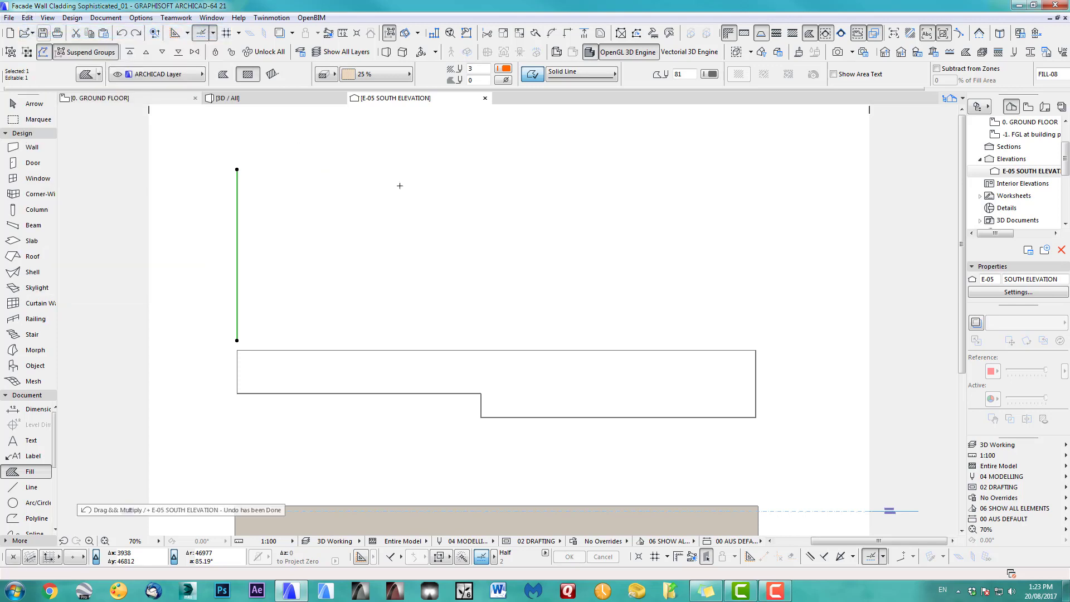
# - Multiply the strip by Distribute with 23 copies, from the facade frame's left edge to its right edge
pyautogui.hotkey('ctrl', 'u')
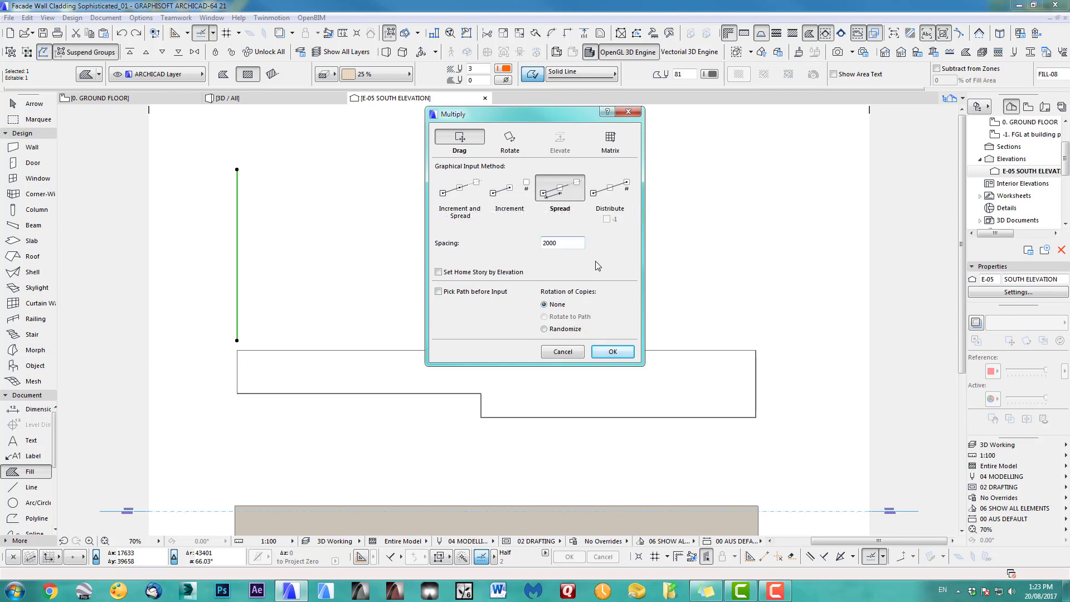
pyautogui.click(605, 195)
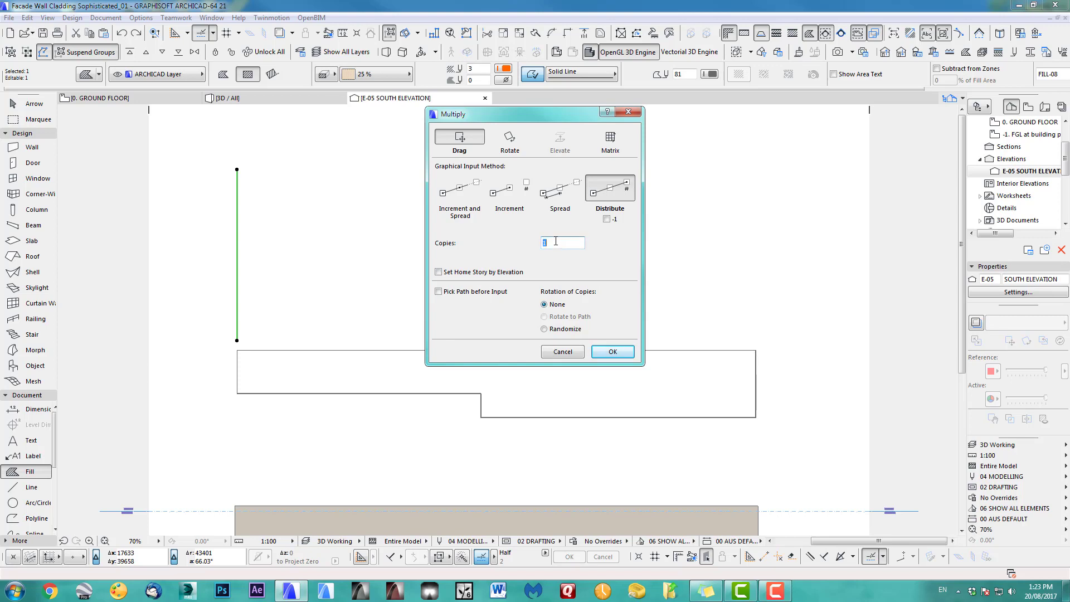
pyautogui.press('Return')
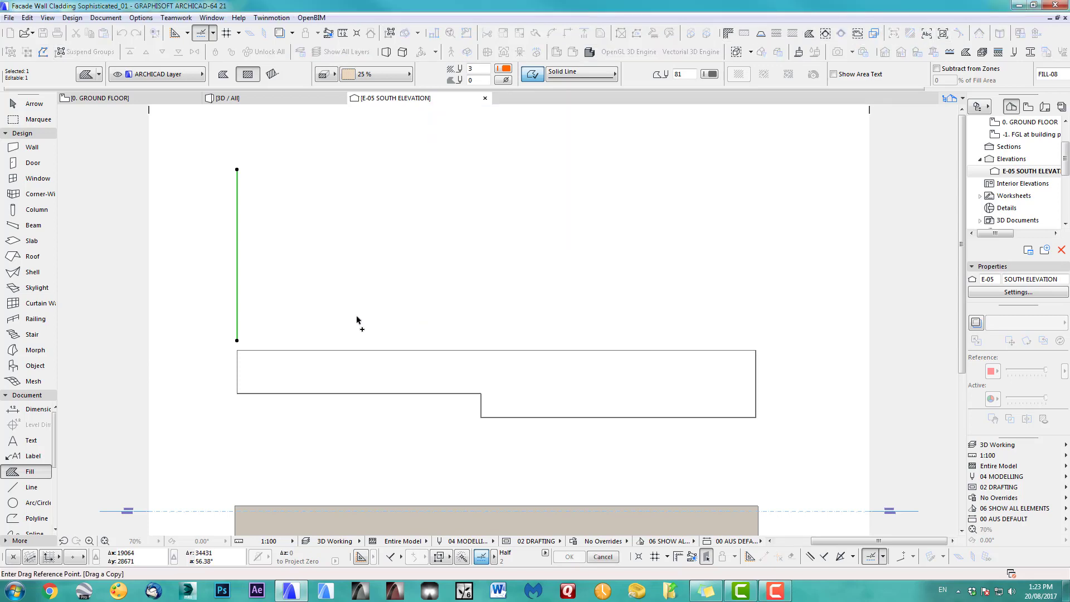
pyautogui.click(237, 340)
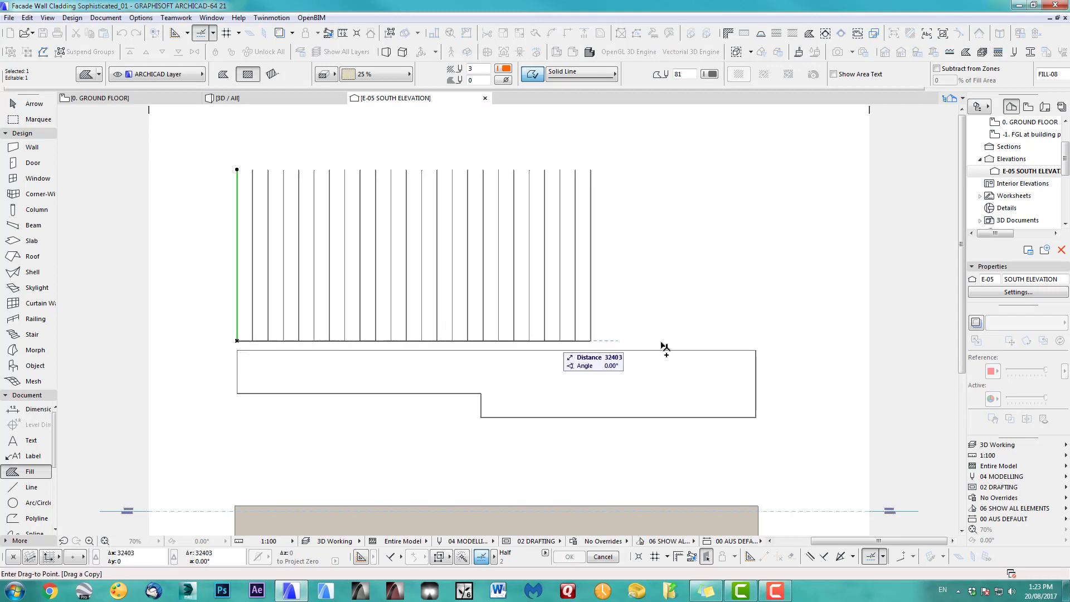
pyautogui.click(756, 351)
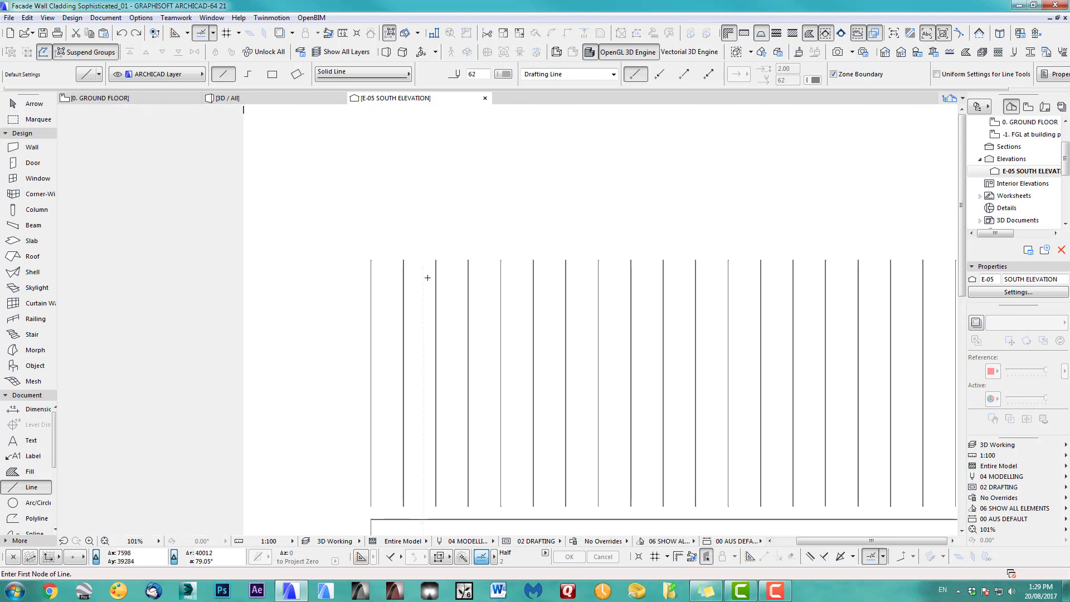
pyautogui.scroll(10, 427, 277)
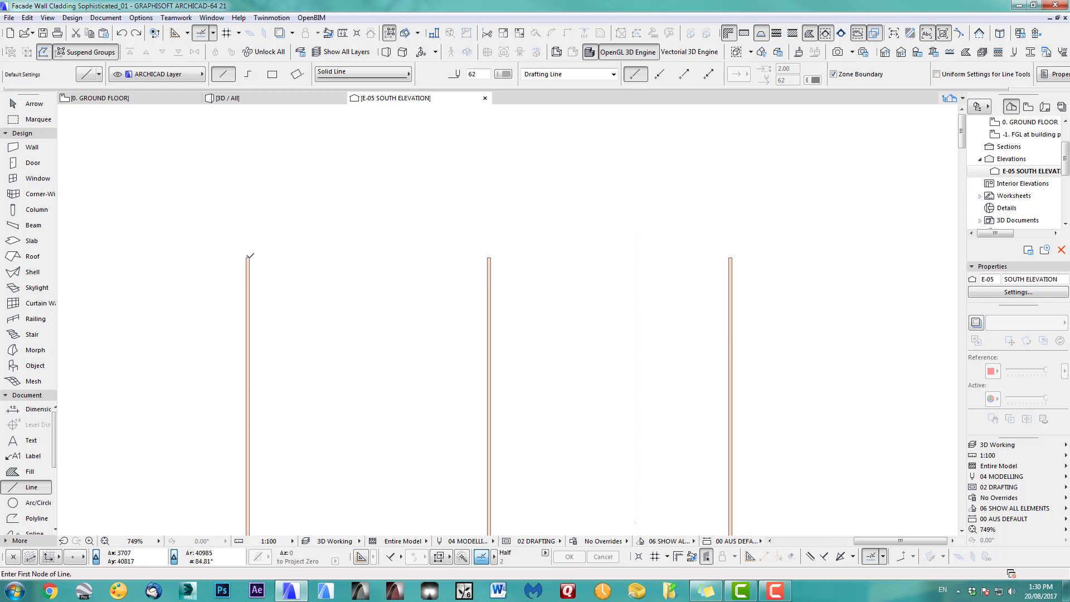
# - Draw a 30 mm high rectangular fill spanning the gap between the first two vertical strips, flush with their tops
pyautogui.keyDown('alt'); pyautogui.click(248, 258); pyautogui.keyUp('alt')
pyautogui.scroll(4, 262, 279)
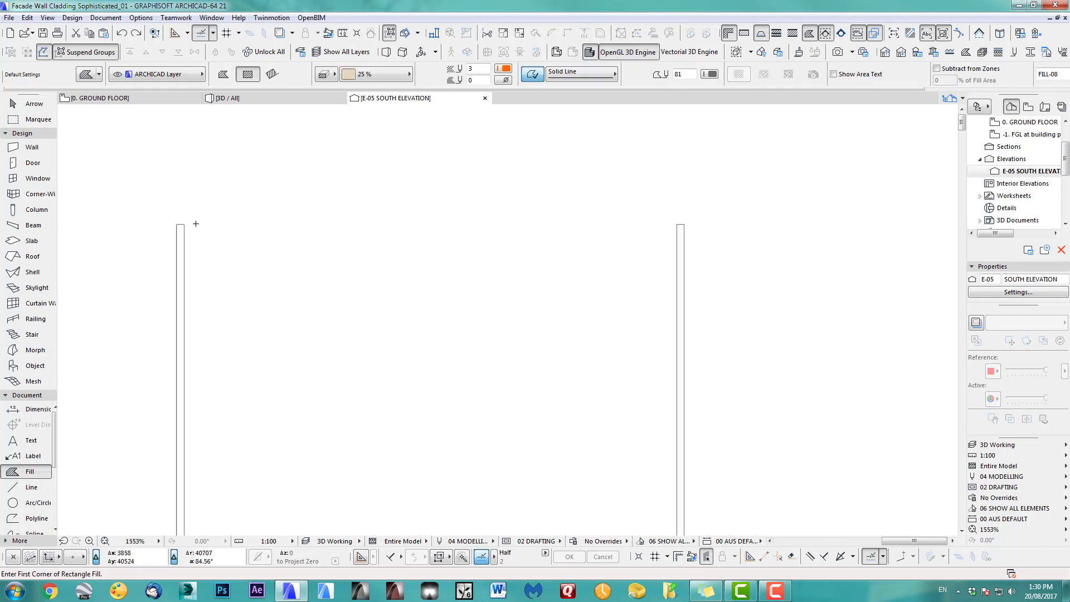
pyautogui.click(184, 224)
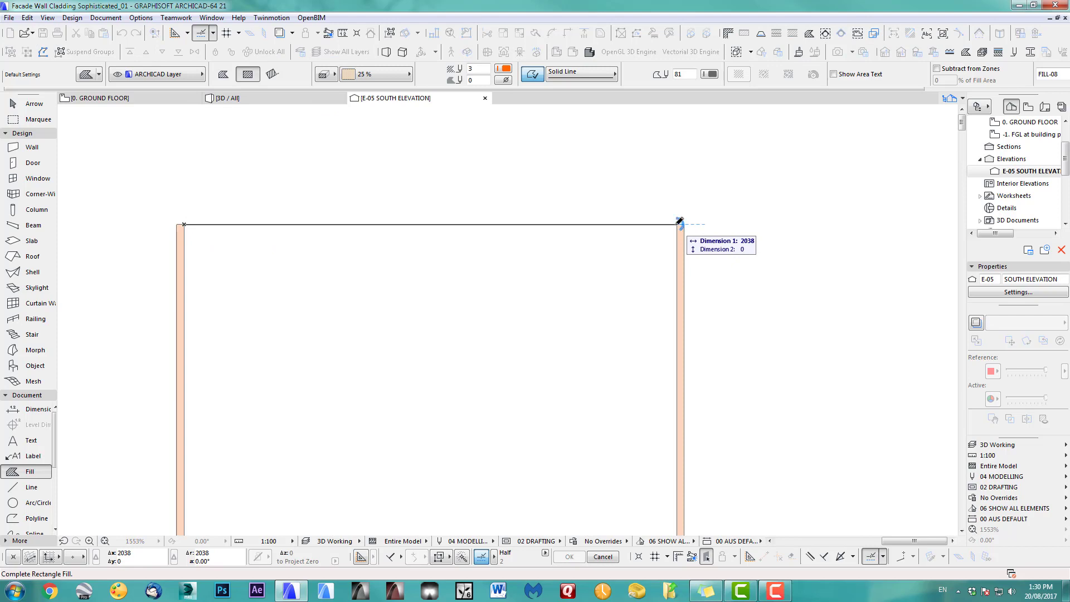
pyautogui.write('y30')
pyautogui.press('Return')
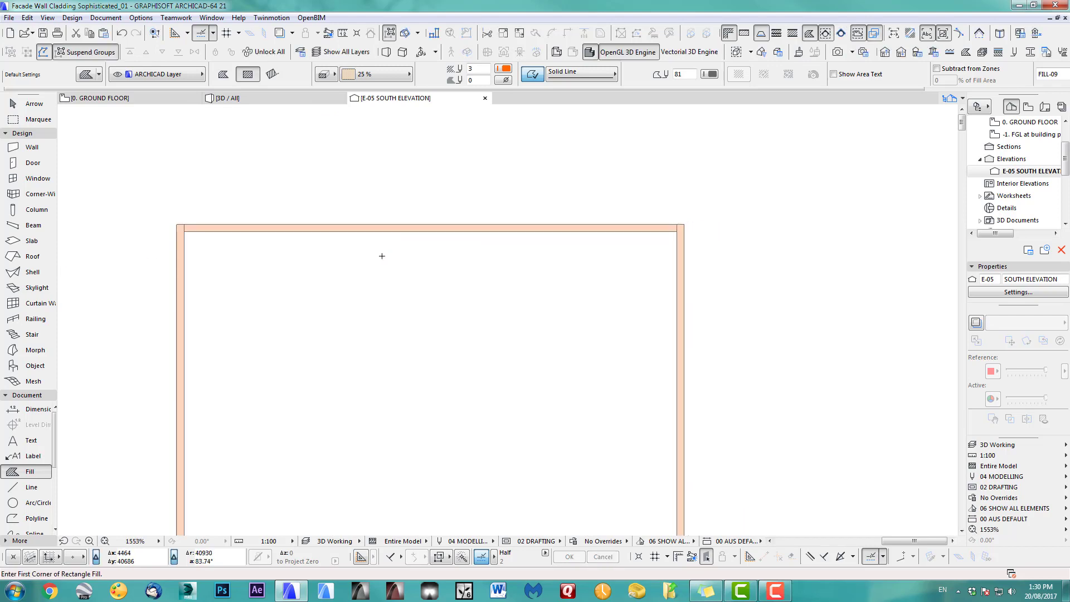
# - Multiply the horizontal strip straight down the first bay using Spread, over a distance of about 9900 mm
pyautogui.scroll(-8, 399, 255)
pyautogui.moveTo(407, 270); pyautogui.dragTo(370, 235, button='middle')
pyautogui.keyDown('shift'); pyautogui.click(374, 220); pyautogui.keyUp('shift')
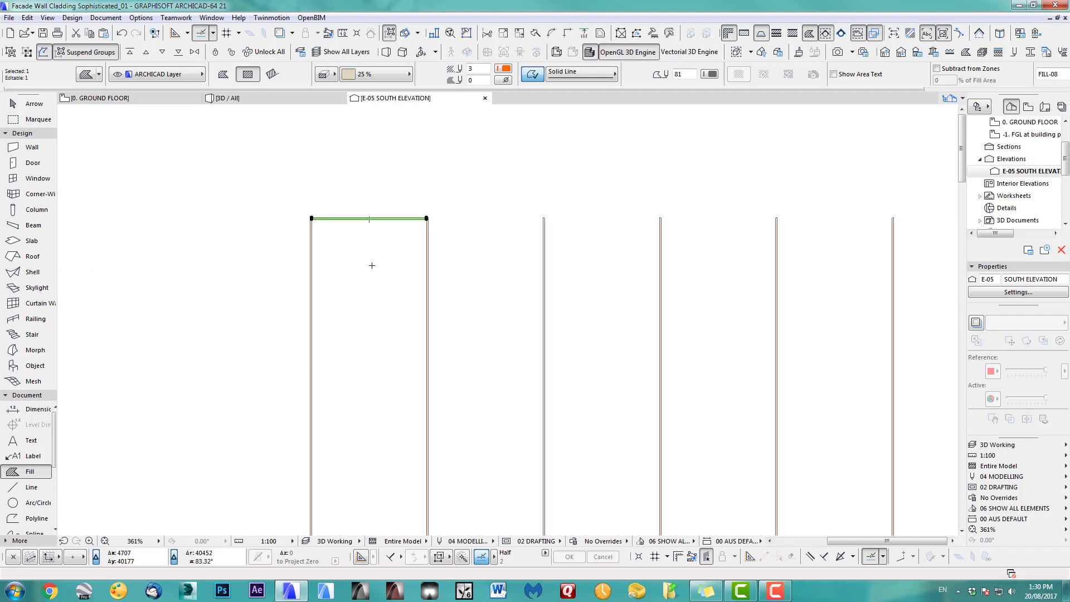
pyautogui.scroll(-3, 322, 224)
pyautogui.hotkey('ctrl', 'u')
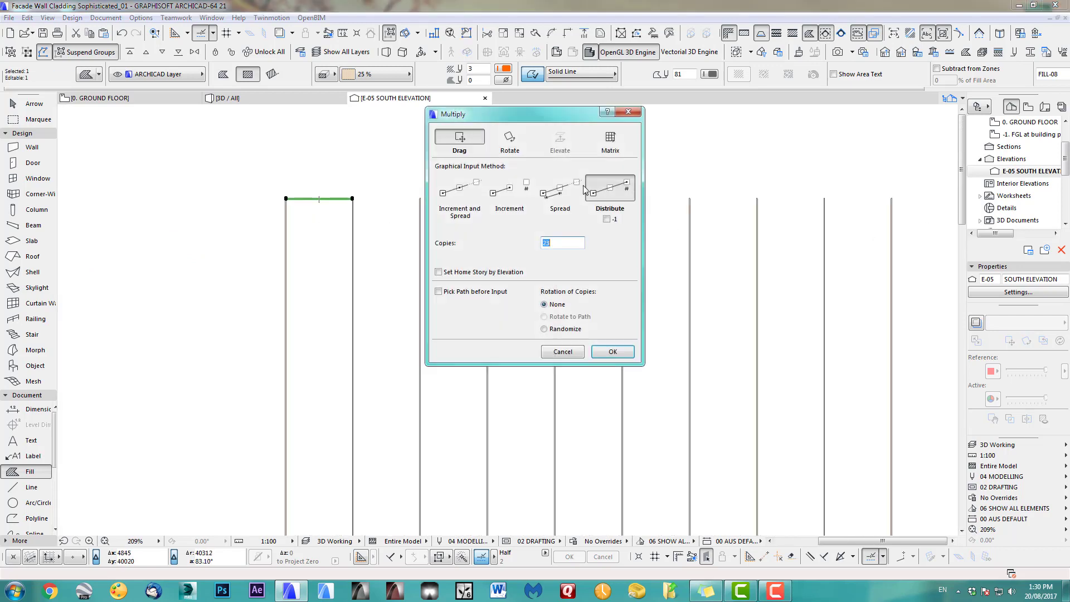
pyautogui.click(560, 192)
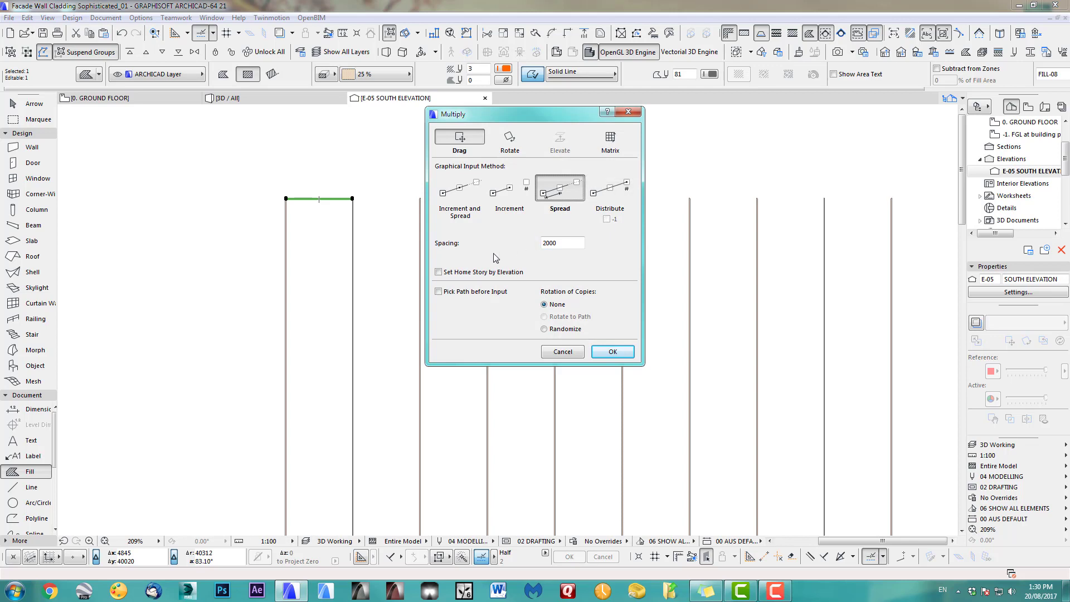
pyautogui.doubleClick(565, 245)
pyautogui.click(613, 351)
pyautogui.scroll(-3, 449, 227)
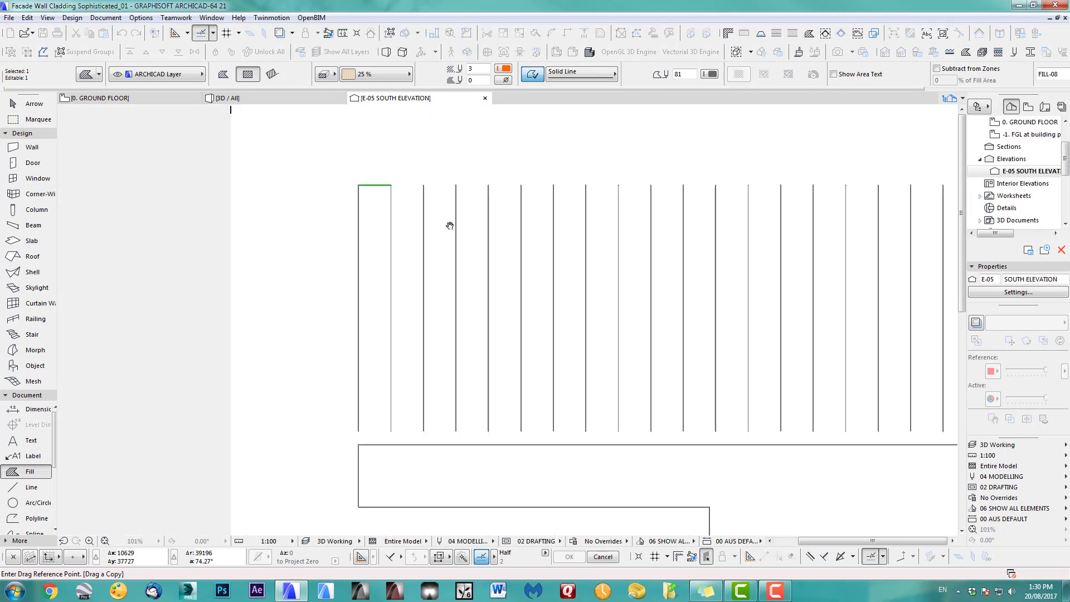
pyautogui.click(377, 209)
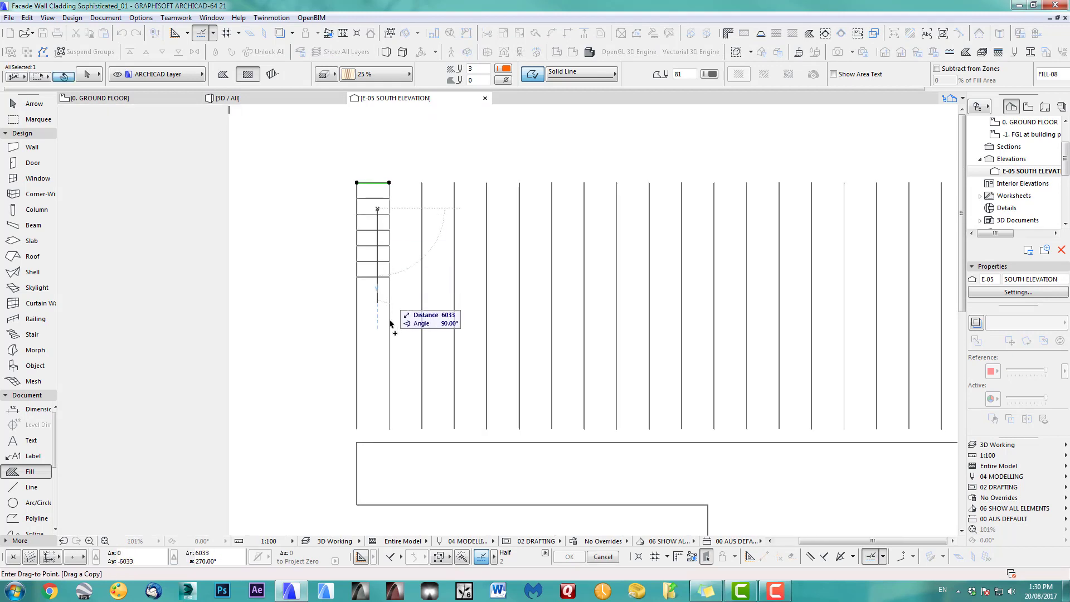
pyautogui.click(384, 367)
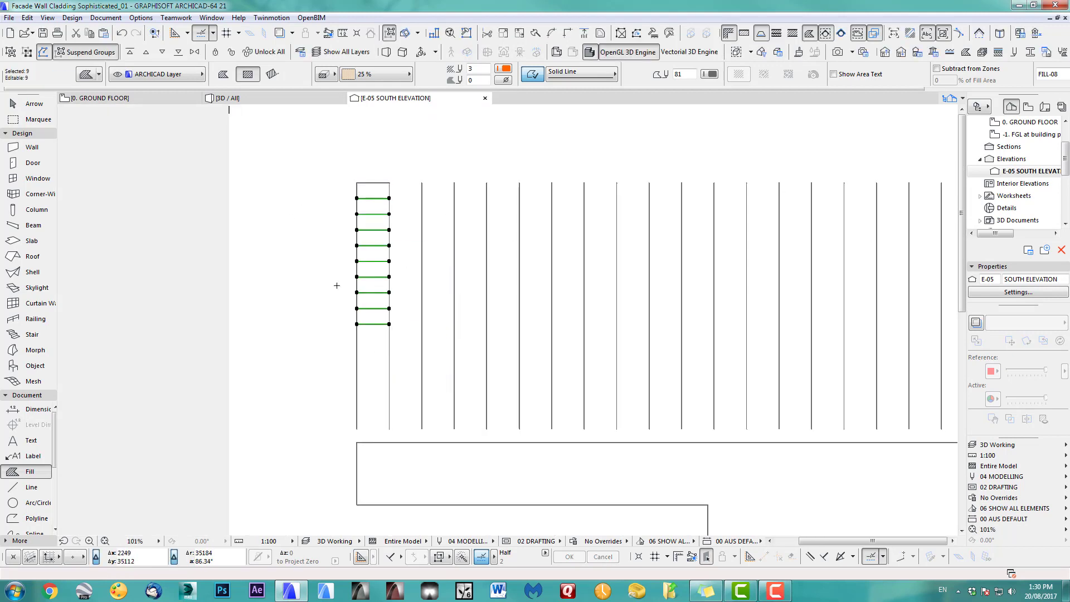
# - Delete the original horizontal strip at the very top of the first bay
pyautogui.press('Escape')
pyautogui.scroll(3, 356, 176)
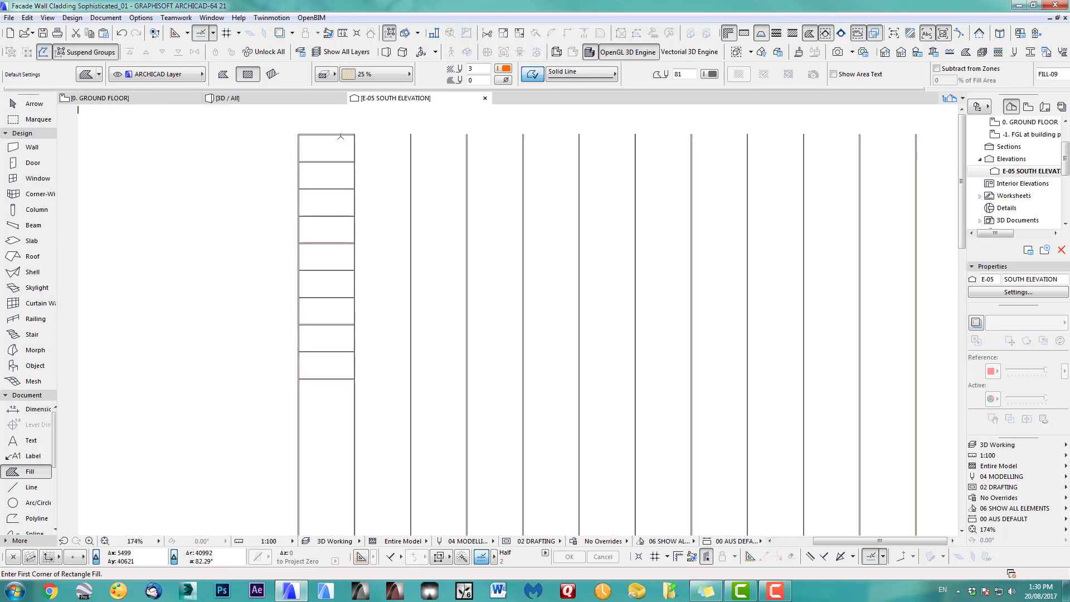
pyautogui.keyDown('shift'); pyautogui.click(339, 136); pyautogui.keyUp('shift')
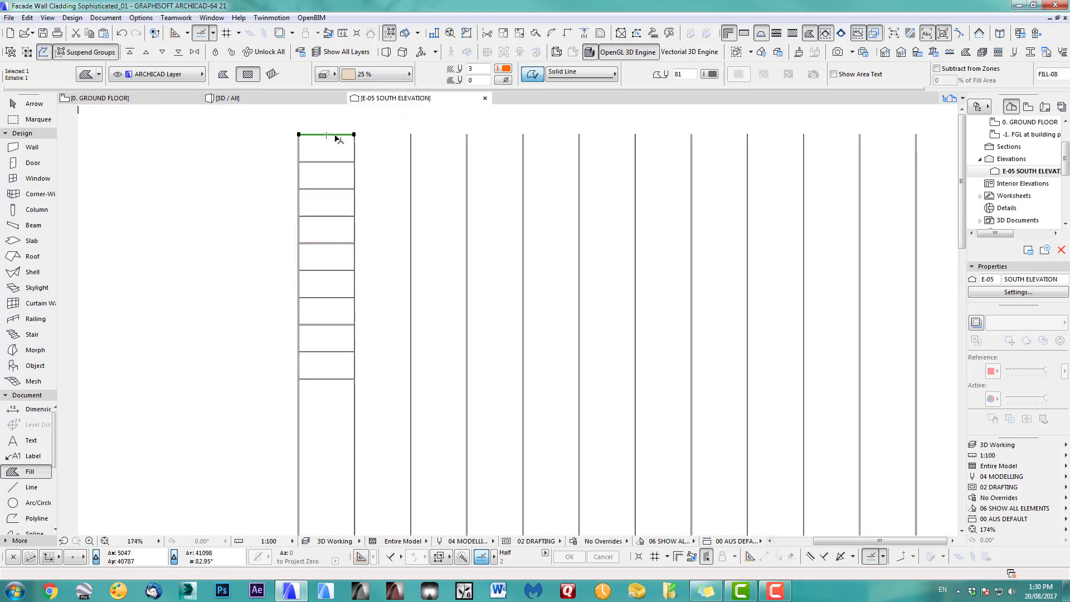
pyautogui.press('Escape')
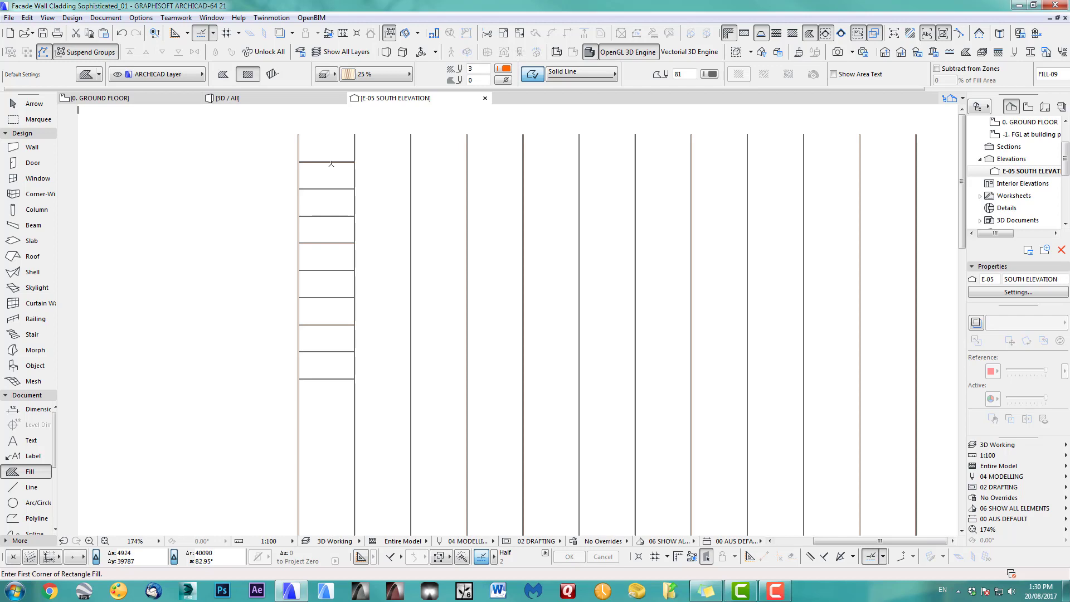
# - Move every second horizontal strip, four in all, from the first bay horizontally into the second bay to stagger them
pyautogui.keyDown('shift'); pyautogui.click(330, 190); pyautogui.keyUp('shift')
pyautogui.keyDown('shift'); pyautogui.click(337, 244); pyautogui.keyUp('shift')
pyautogui.keyDown('shift'); pyautogui.click(338, 299); pyautogui.keyUp('shift')
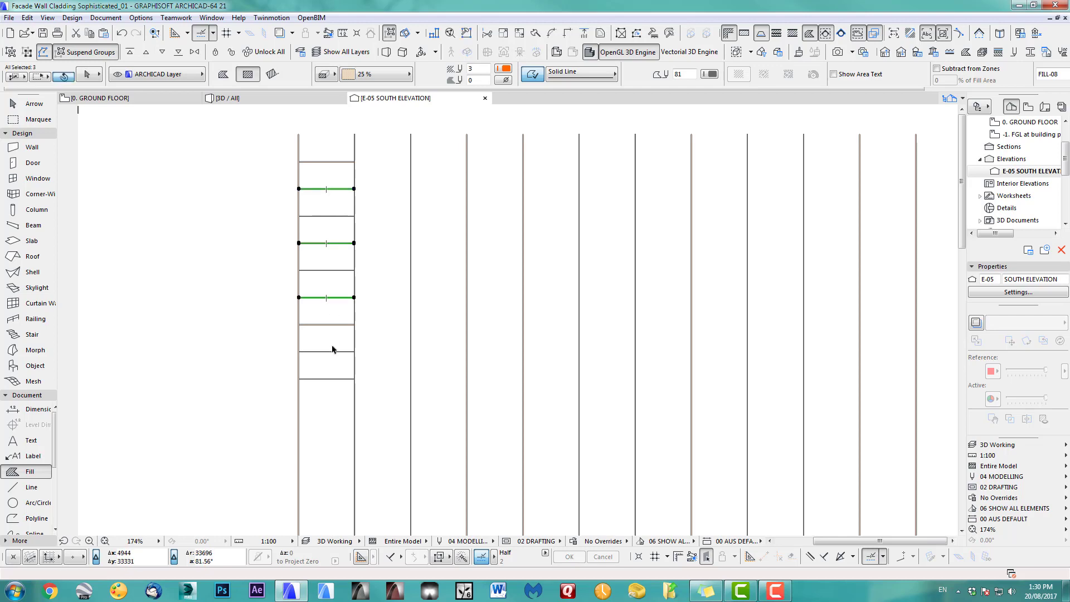
pyautogui.keyDown('shift'); pyautogui.click(318, 352); pyautogui.keyUp('shift')
pyautogui.scroll(5, 312, 351)
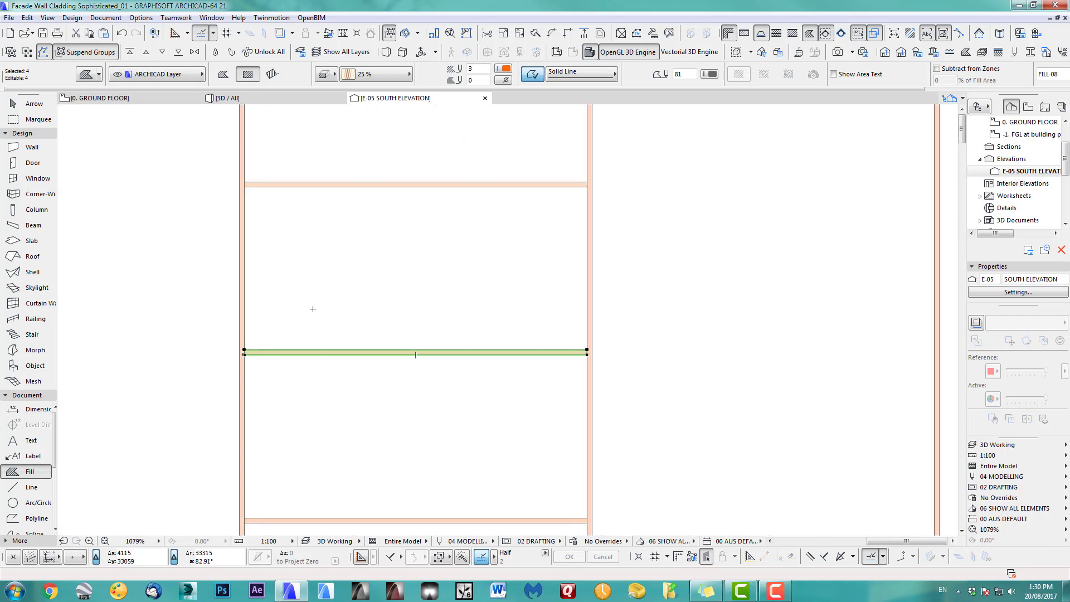
pyautogui.hotkey('ctrl', 'd')
pyautogui.scroll(2, 275, 312)
pyautogui.click(220, 377)
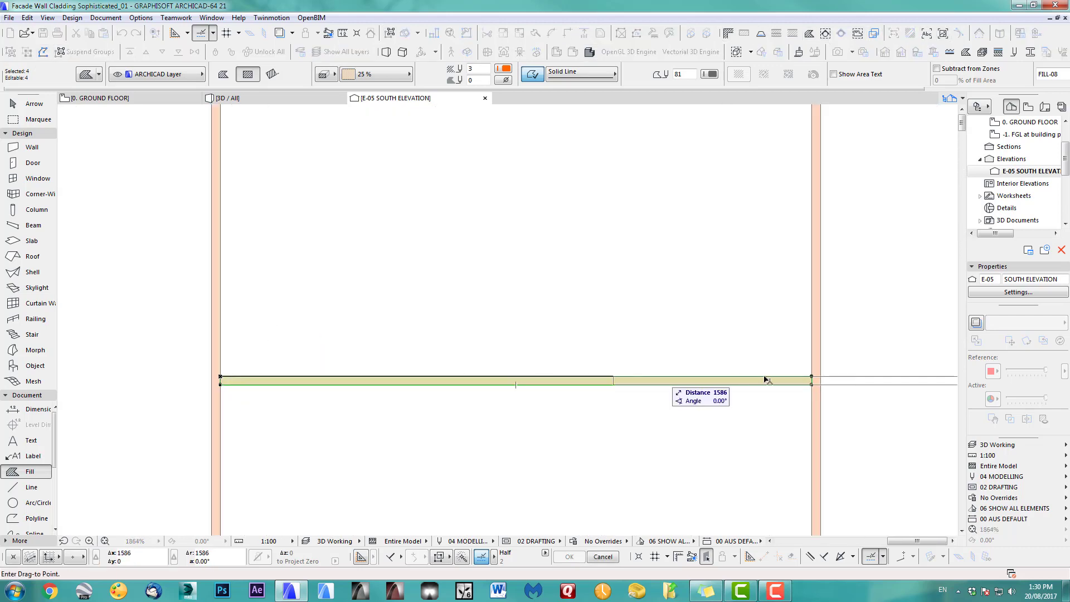
pyautogui.click(822, 380)
pyautogui.scroll(-10, 437, 301)
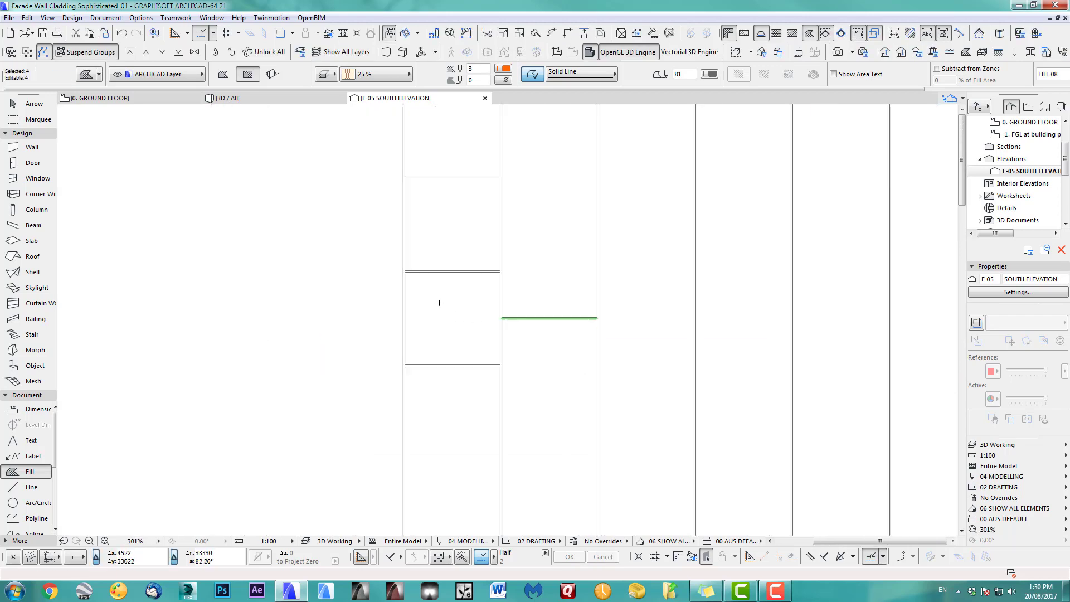
pyautogui.moveTo(261, 252); pyautogui.dragTo(262, 239, button='middle')
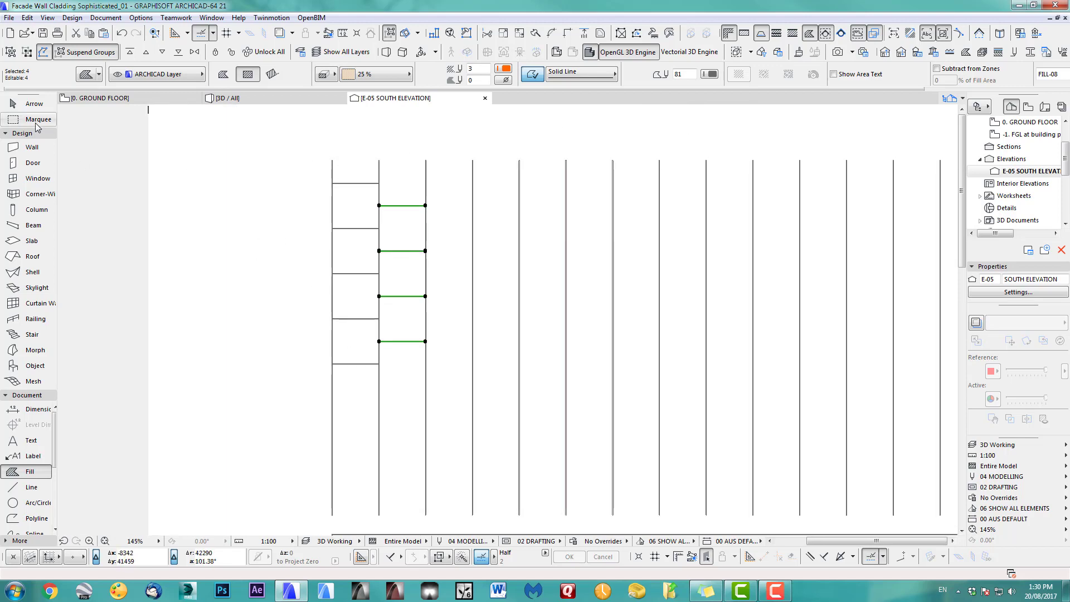
# - Select all nine horizontal strips in the first two bays
pyautogui.click(31, 104)
pyautogui.click(357, 170)
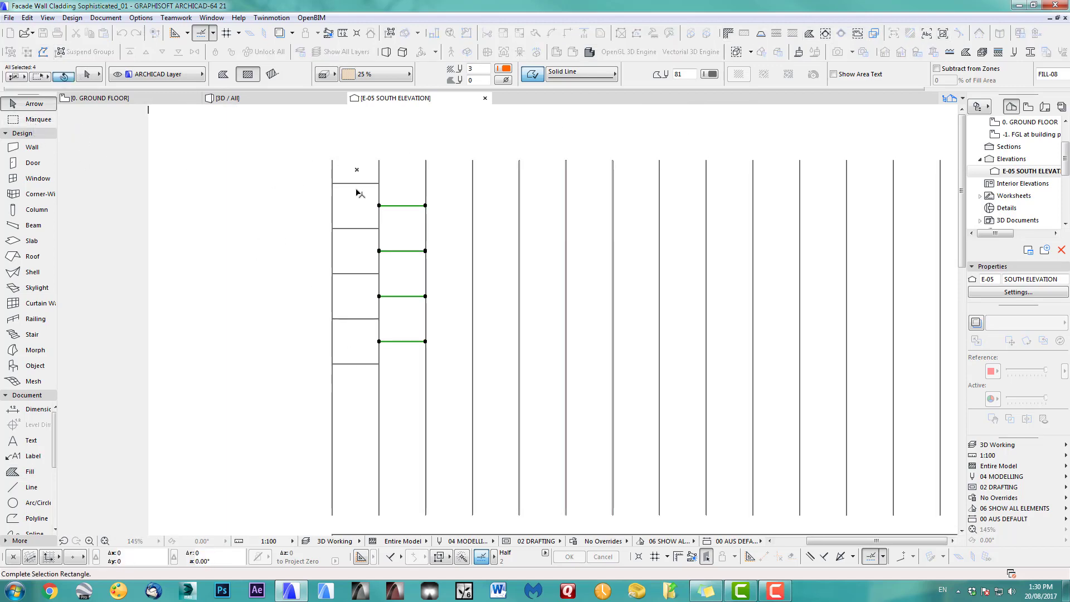
pyautogui.click(370, 395)
pyautogui.scroll(-4, 315, 301)
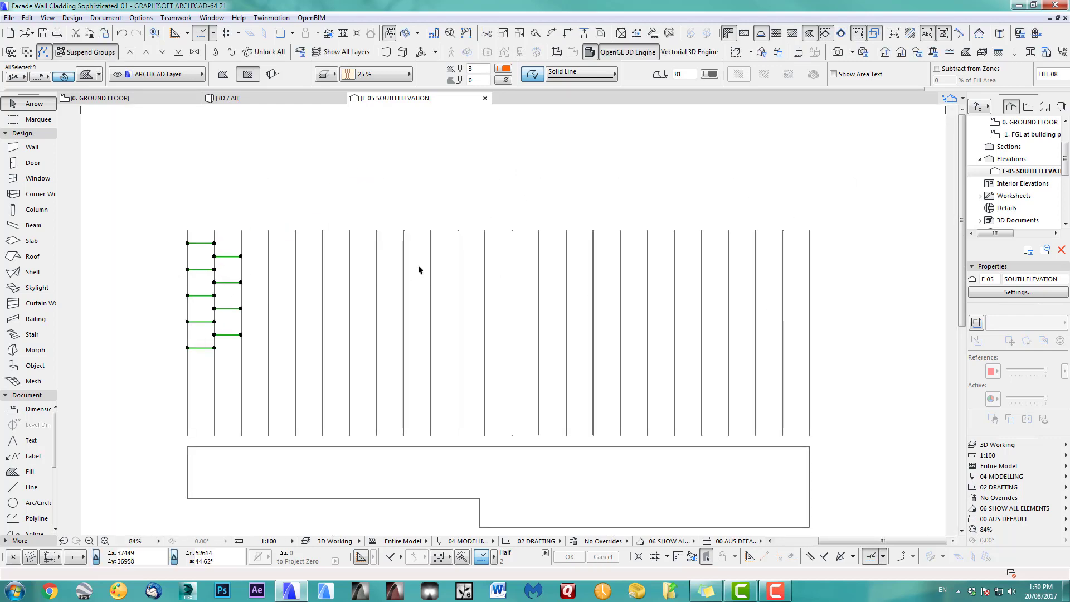
pyautogui.scroll(8, 195, 237)
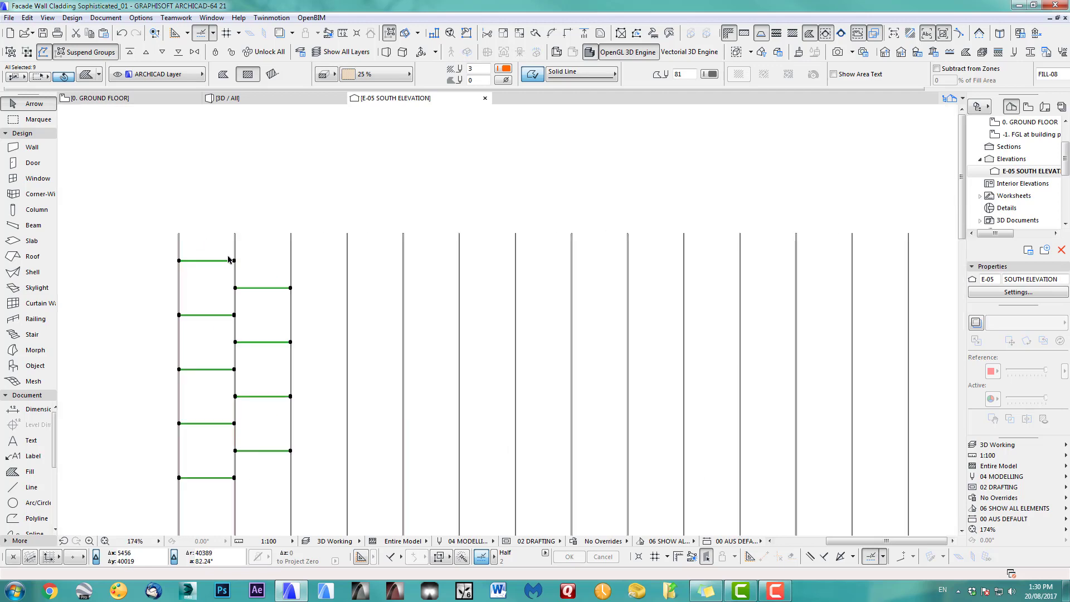
pyautogui.click(407, 254)
# - Measure the two-bay distance from the first to the third vertical strip with a temporary line, and cancel the line
pyautogui.click(31, 486)
pyautogui.scroll(4, 396, 265)
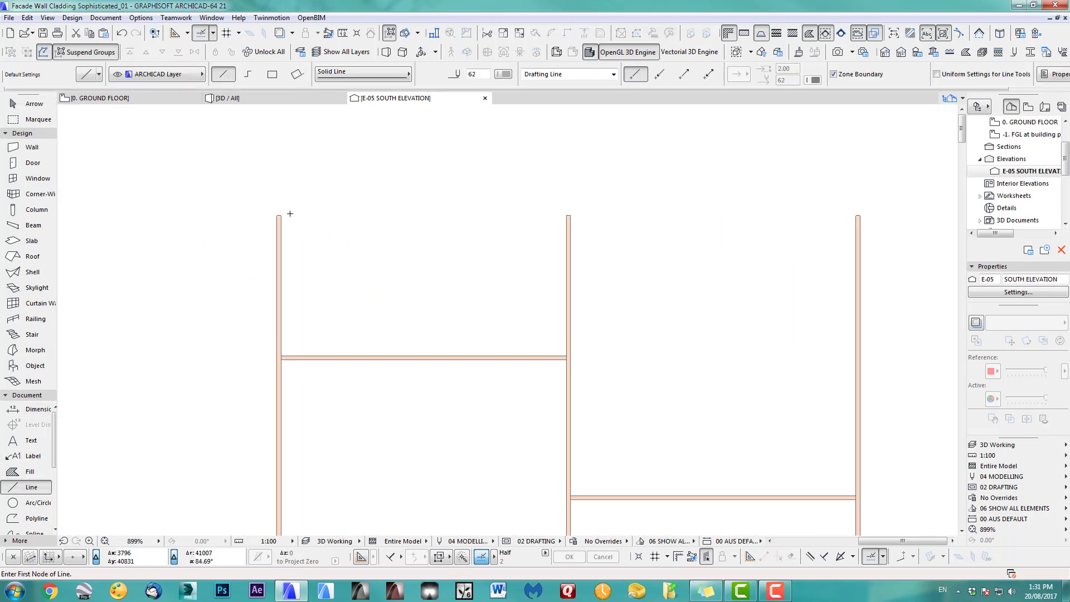
pyautogui.click(281, 215)
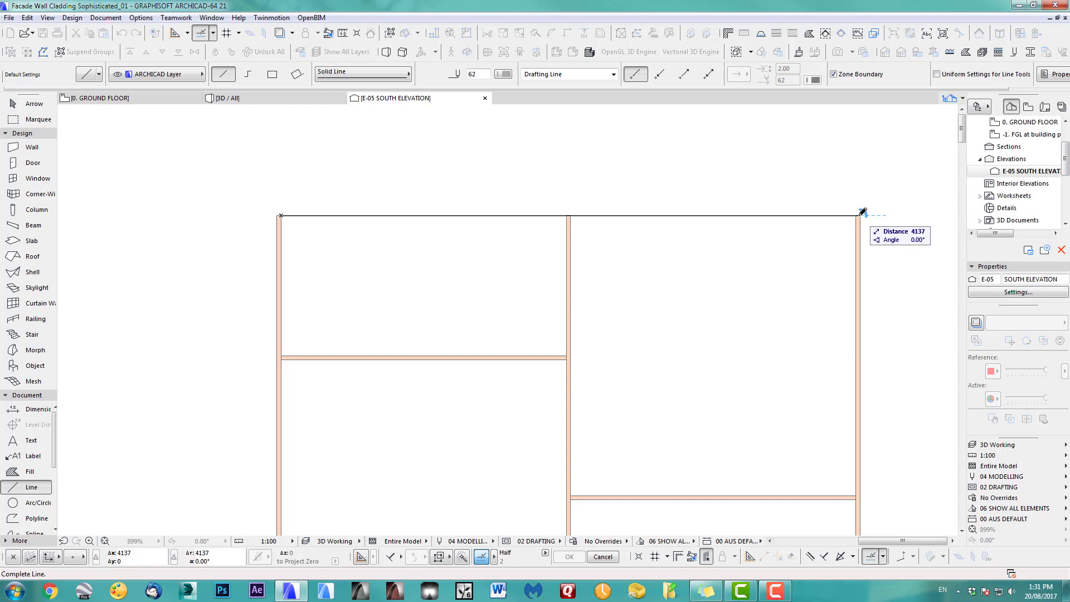
pyautogui.rightClick(785, 194)
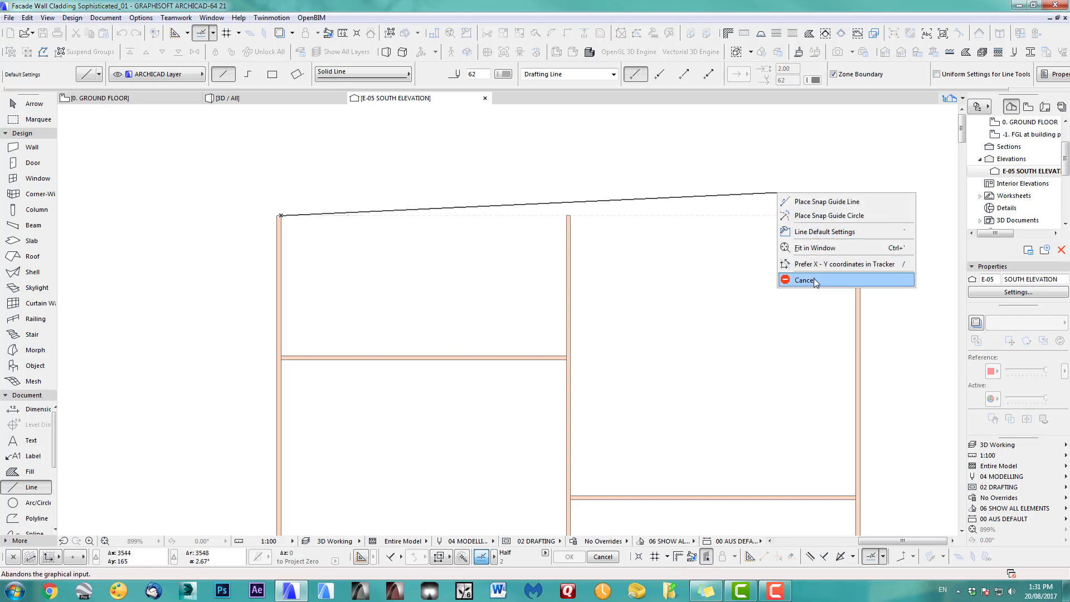
pyautogui.click(806, 282)
pyautogui.scroll(-2, 538, 241)
pyautogui.scroll(-2, 538, 240)
pyautogui.moveTo(489, 213); pyautogui.dragTo(339, 112, button='middle')
# - Multiply the nine selected strips horizontally across the remaining bays, using Spread at 4137 mm spacing
pyautogui.click(28, 104)
pyautogui.scroll(-3, 360, 237)
pyautogui.moveTo(354, 244)
pyautogui.mouseDown(button='middle')
pyautogui.moveTo(343, 171)
pyautogui.moveTo(344, 240)
pyautogui.mouseUp(button='middle')
pyautogui.scroll(-1, 345, 241)
pyautogui.moveTo(338, 190); pyautogui.dragTo(382, 199)
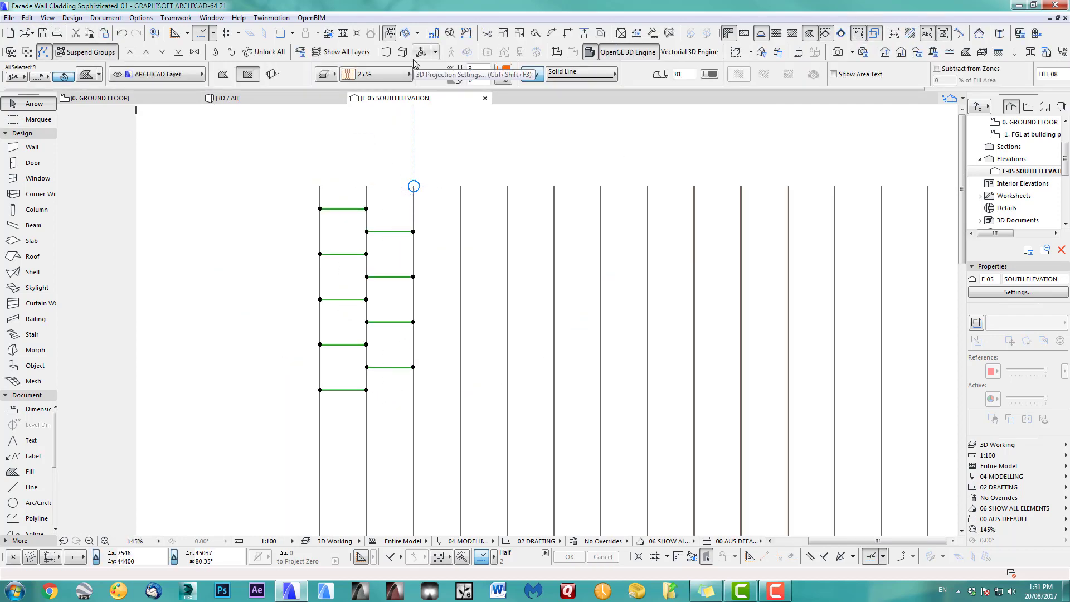
pyautogui.hotkey('ctrl', 'u')
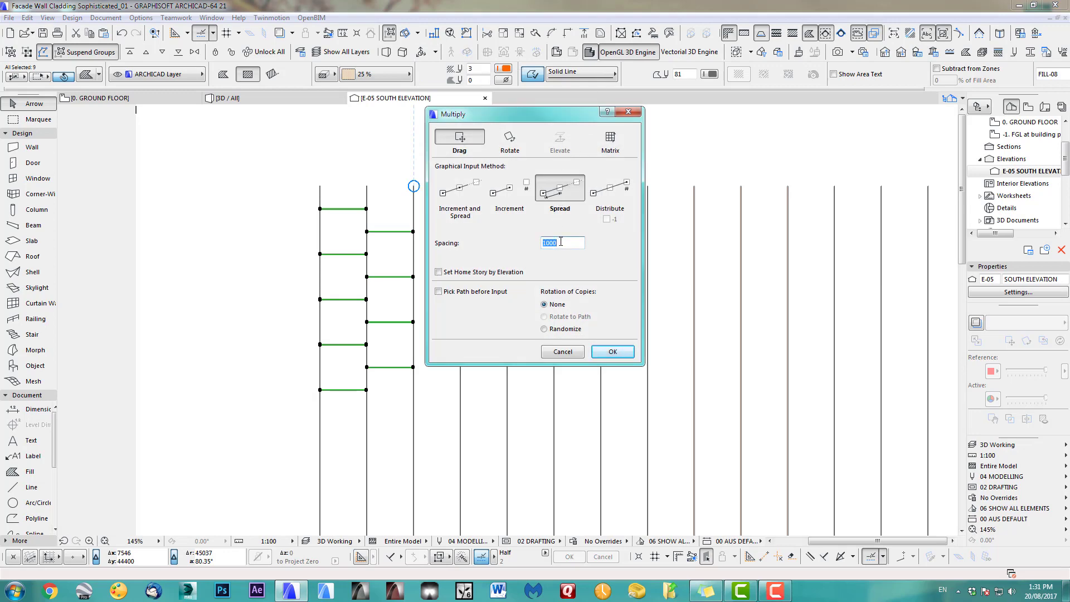
pyautogui.click(612, 352)
pyautogui.scroll(-6, 334, 287)
pyautogui.click(245, 237)
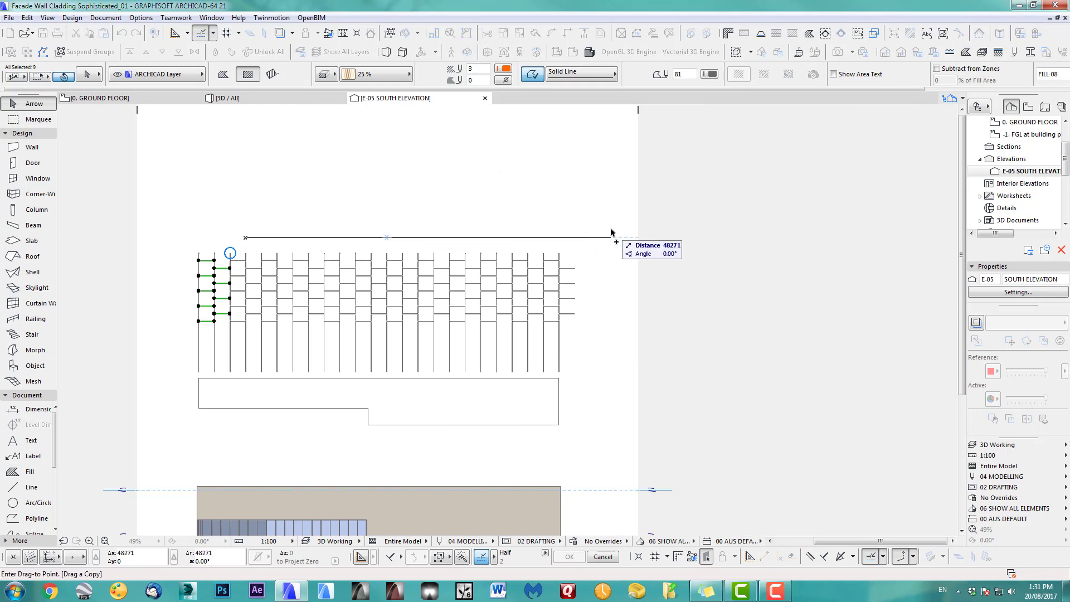
pyautogui.click(592, 234)
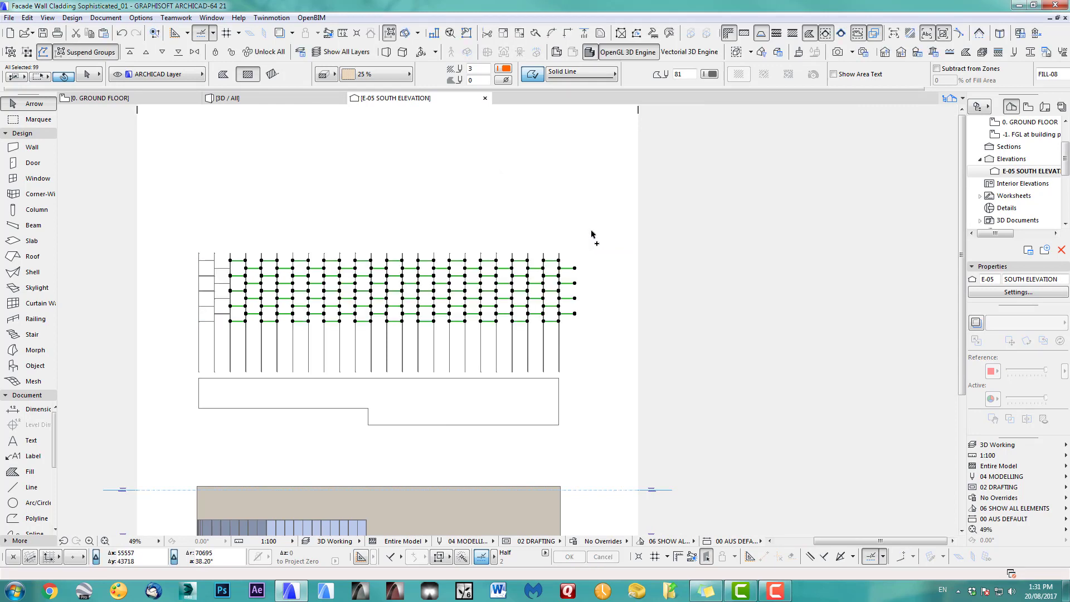
# - Delete the four horizontal strips overhanging the right end, and the first and last vertical strips
pyautogui.moveTo(600, 261); pyautogui.dragTo(563, 351)
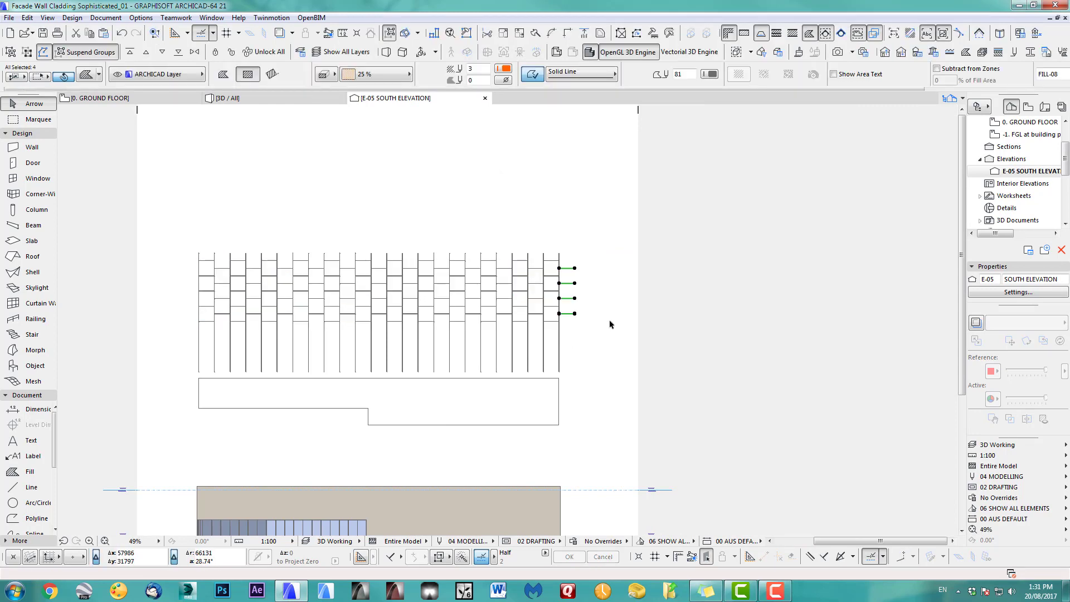
pyautogui.press('Delete')
pyautogui.moveTo(398, 297); pyautogui.dragTo(443, 216, button='middle')
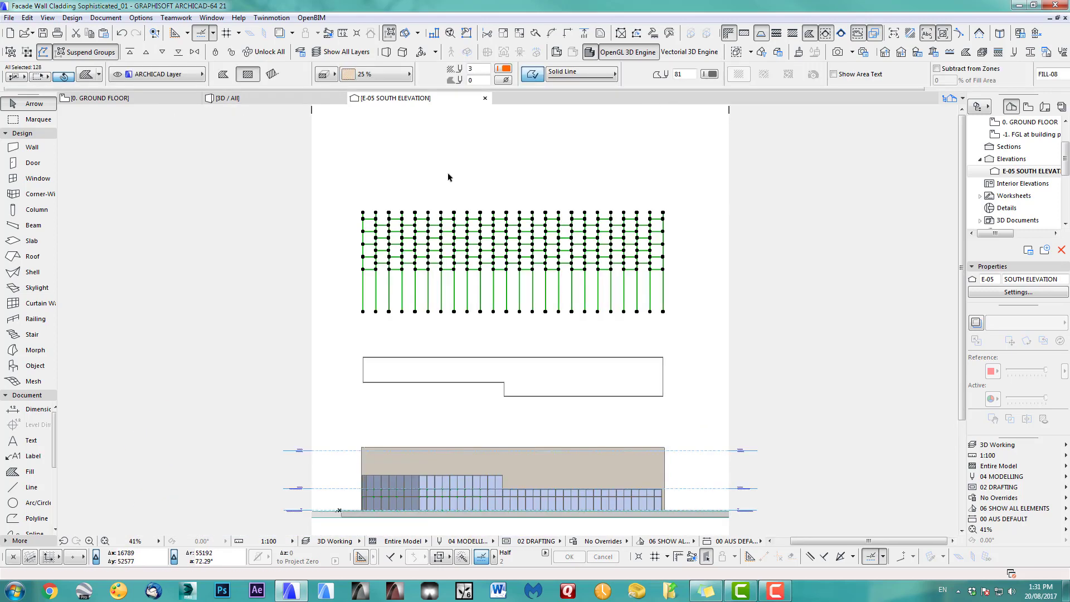
pyautogui.click(448, 175)
pyautogui.click(364, 313)
pyautogui.keyDown('shift'); pyautogui.click(663, 313); pyautogui.keyUp('shift')
pyautogui.press('Escape')
# - Select the whole strip pattern and move it about 23 m straight down to the facade frame's top edge
pyautogui.moveTo(336, 184); pyautogui.dragTo(667, 311)
pyautogui.hotkey('ctrl', 'd')
pyautogui.scroll(5, 351, 224)
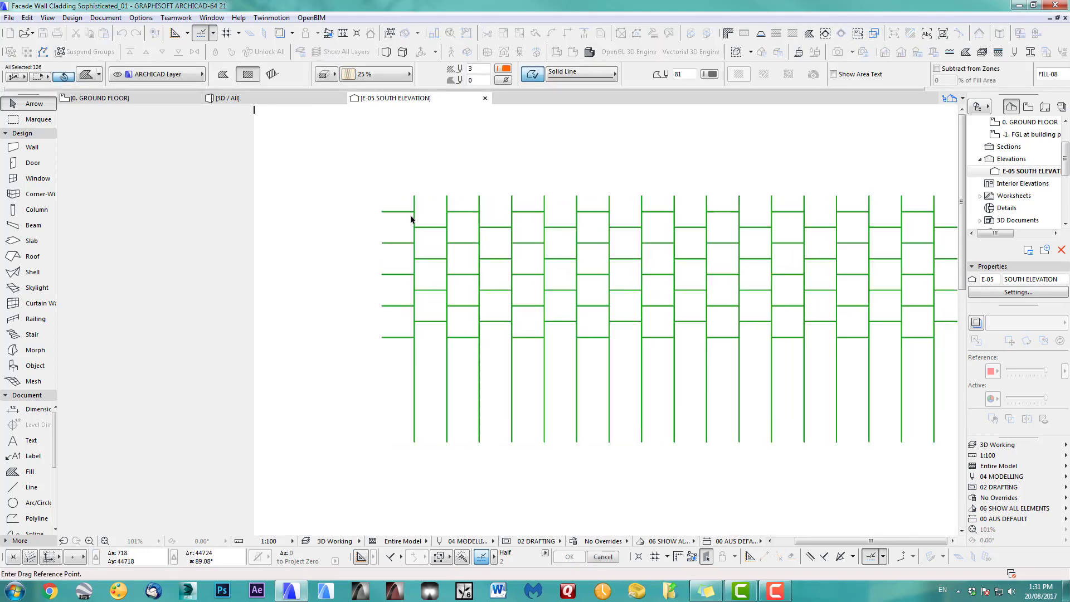
pyautogui.click(414, 196)
pyautogui.scroll(-5, 424, 222)
pyautogui.moveTo(404, 198); pyautogui.dragTo(416, 259, button='middle')
pyautogui.scroll(10, 413, 394)
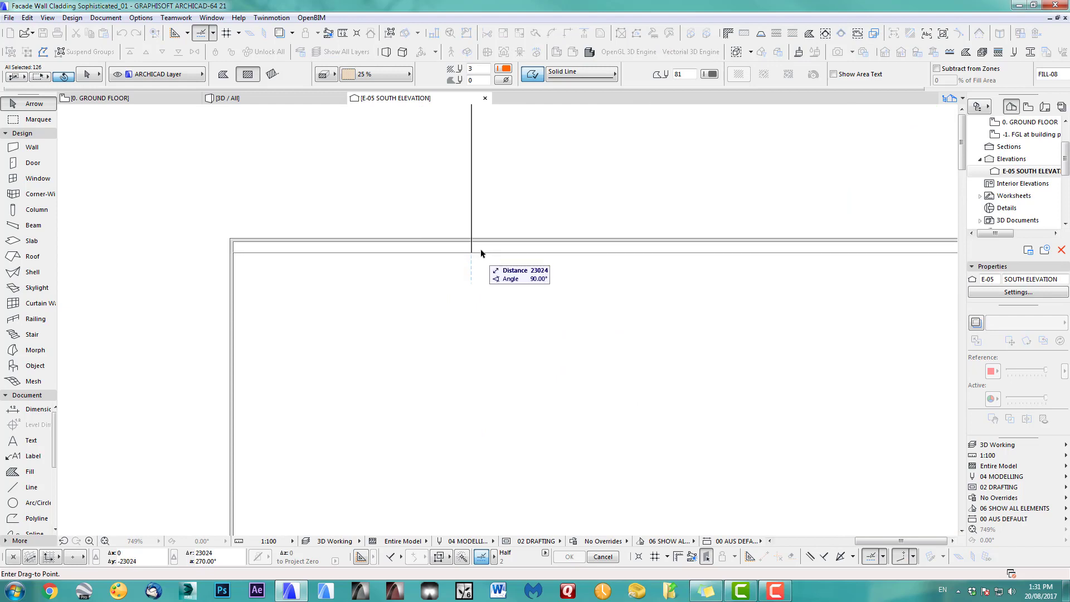
pyautogui.click(471, 248)
pyautogui.scroll(-8, 339, 201)
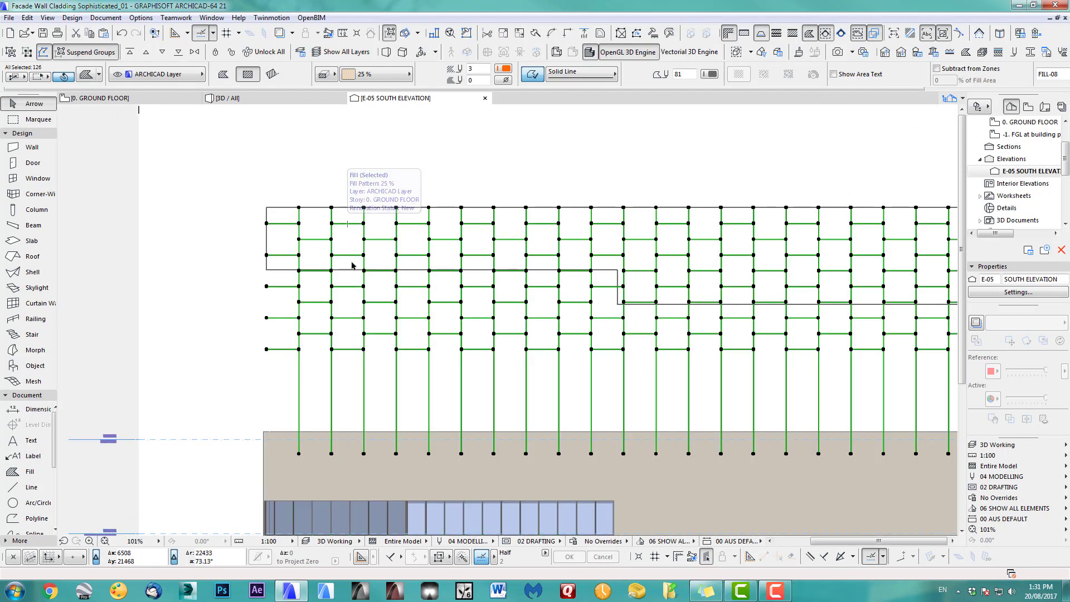
# - Split the selected strips along the facade frame's lowest bottom edge and delete the portions below it
pyautogui.scroll(-3, 478, 271)
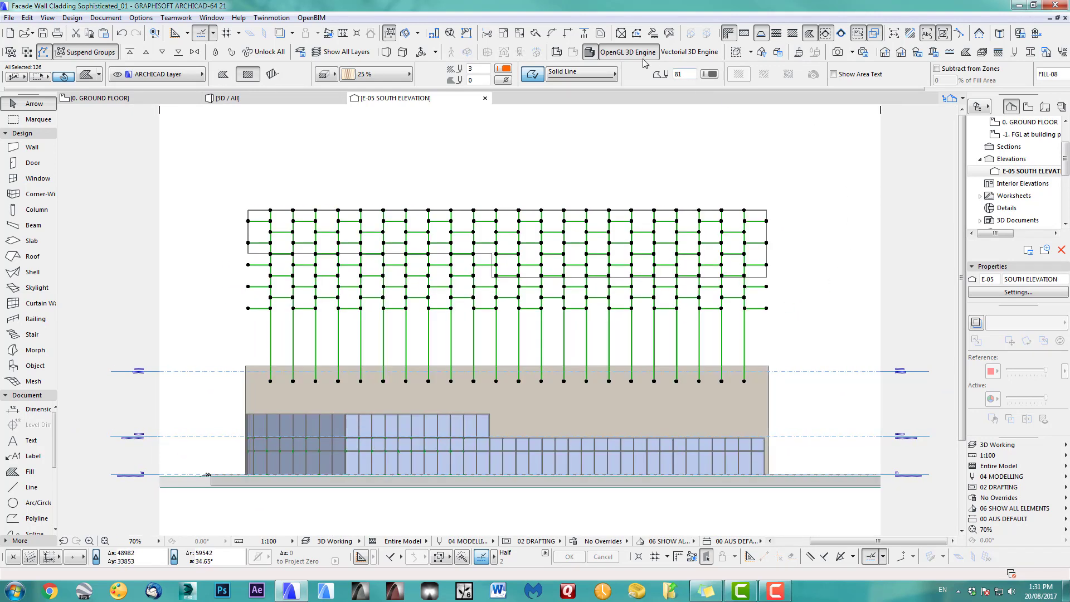
pyautogui.click(535, 33)
pyautogui.scroll(6, 768, 268)
pyautogui.scroll(6, 704, 297)
pyautogui.click(672, 347)
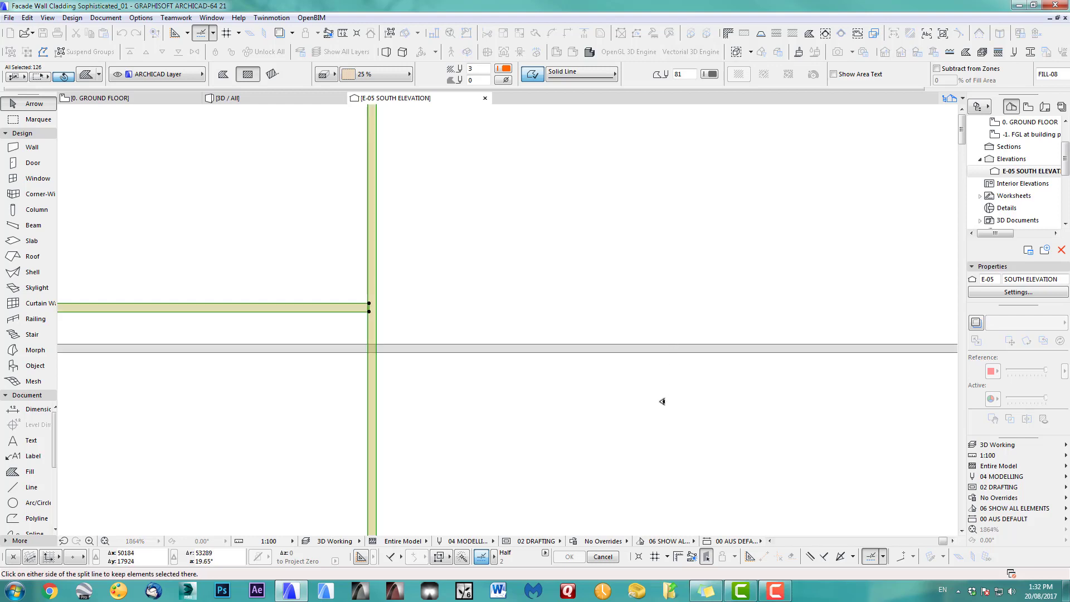
pyautogui.click(662, 402)
pyautogui.press('Escape')
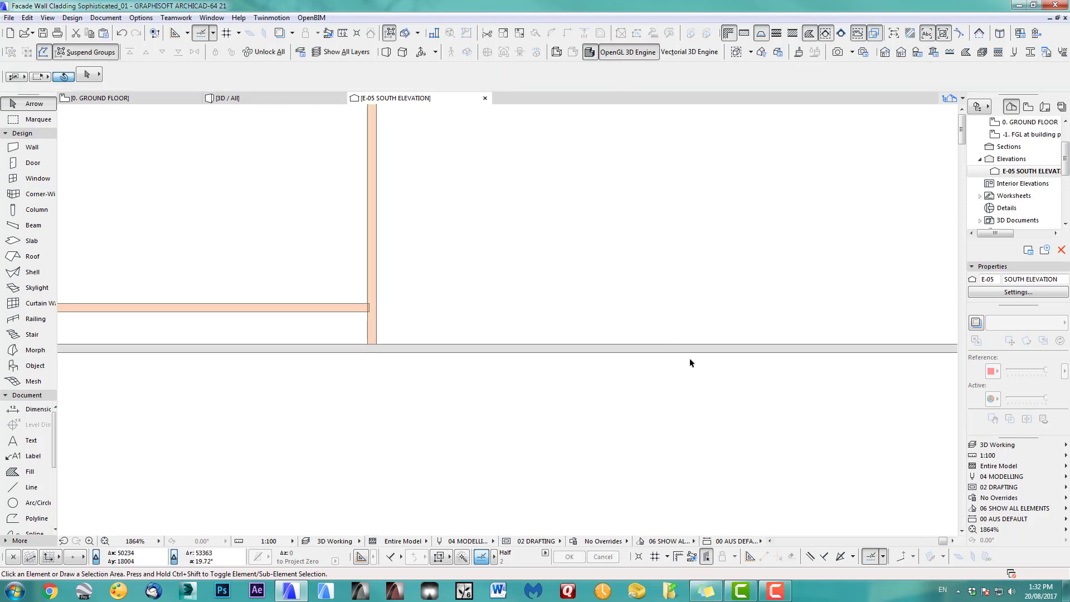
# - Split the strips of the shallower frame portion along its bottom edge and delete the pieces below it
pyautogui.scroll(-11, 686, 365)
pyautogui.moveTo(280, 342); pyautogui.dragTo(678, 303)
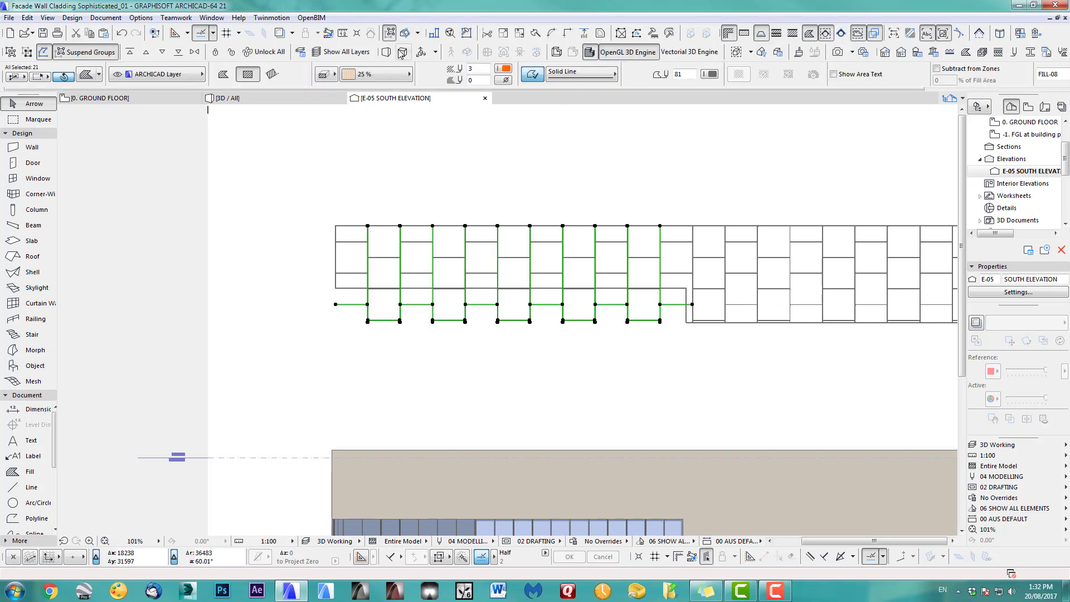
pyautogui.click(519, 33)
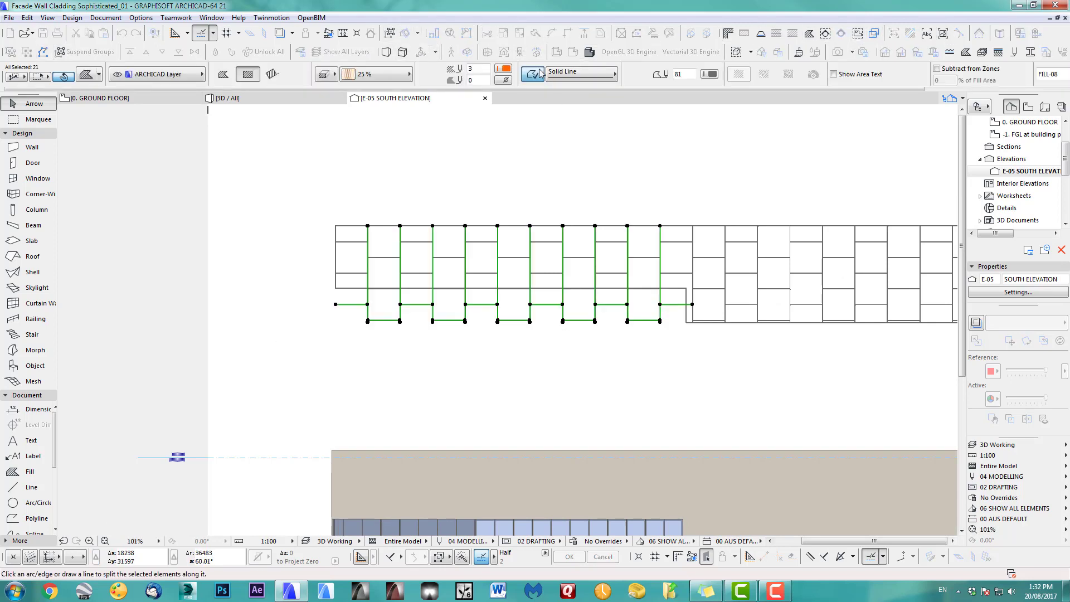
pyautogui.scroll(8, 685, 301)
pyautogui.scroll(4, 644, 289)
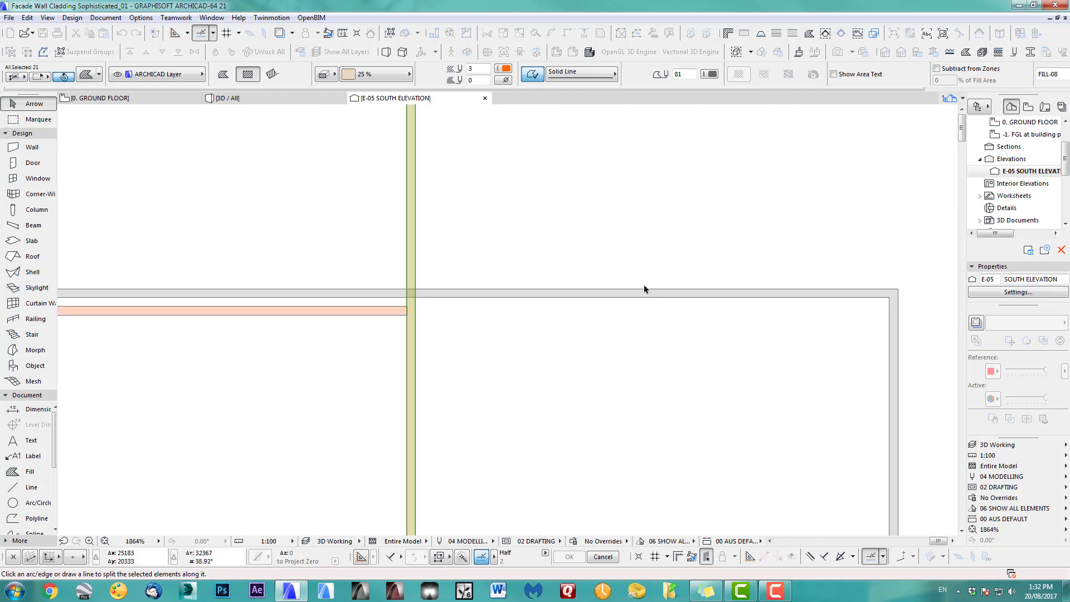
pyautogui.press('Escape')
pyautogui.press('Escape')
pyautogui.scroll(-8, 613, 315)
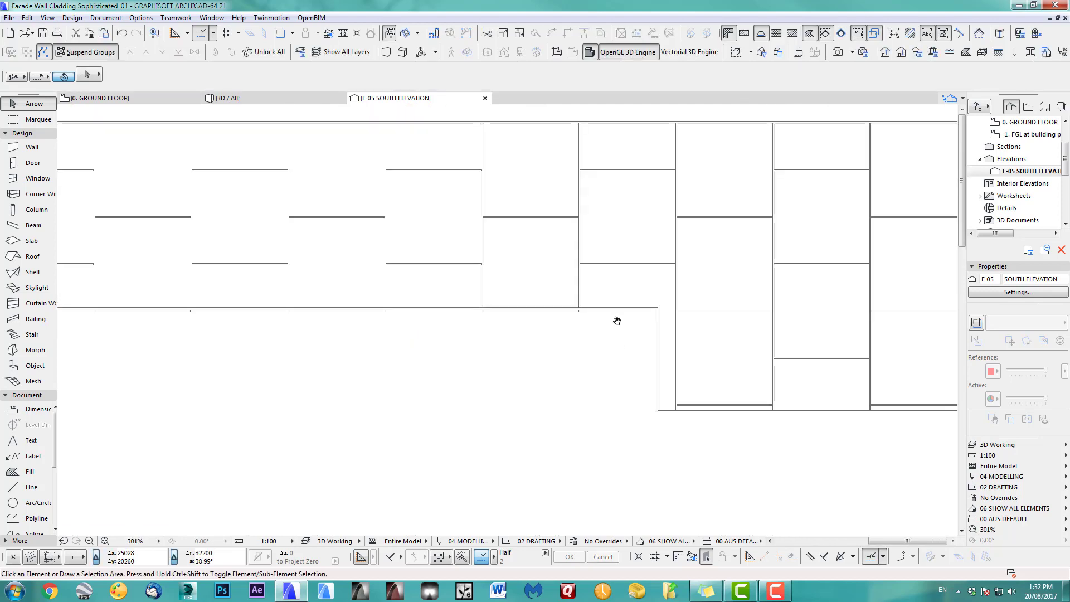
# - Delete the leftover horizontal strips lying just below the bottom edge of the shallower frame portion
pyautogui.click(733, 366)
pyautogui.scroll(4, 286, 363)
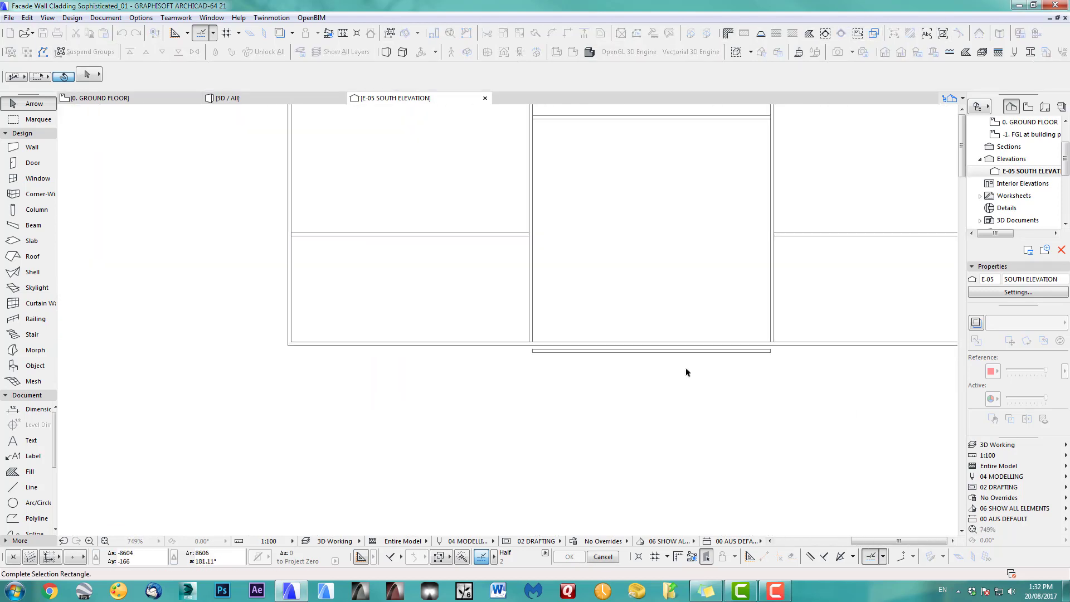
pyautogui.scroll(4, 535, 377)
pyautogui.click(555, 319)
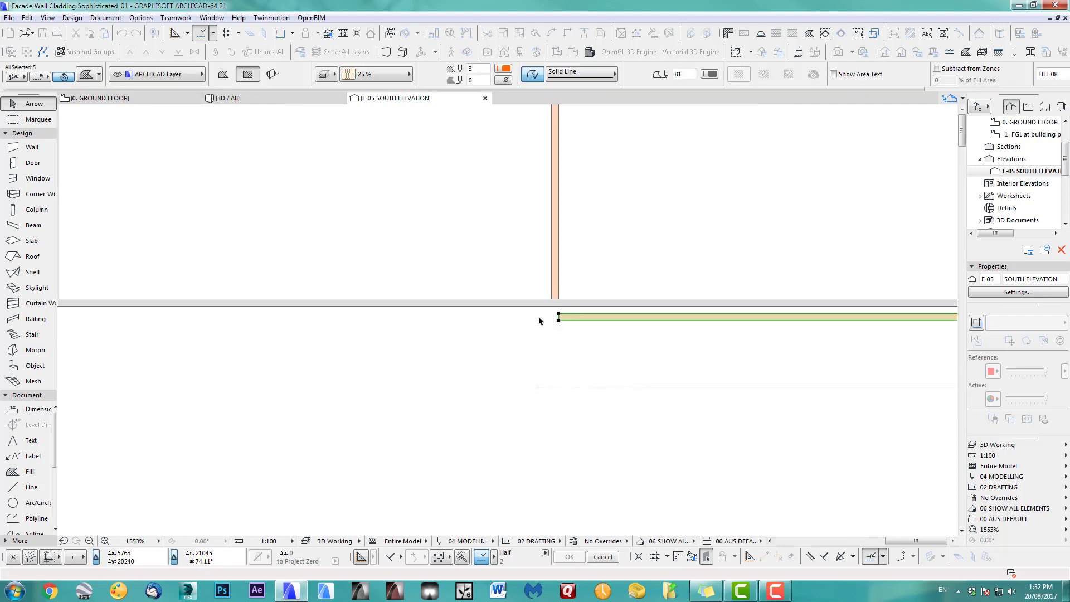
pyautogui.scroll(-3, 240, 370)
pyautogui.scroll(-8, 240, 371)
pyautogui.press('Escape')
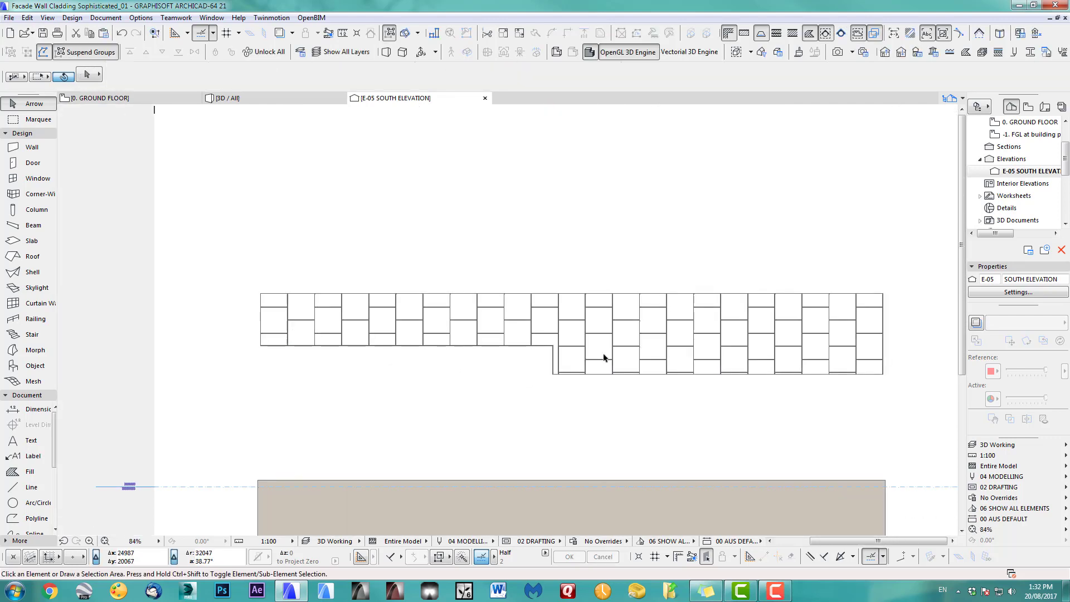
# - Delete the horizontal strips lying just above the lowest bottom edge of the deeper frame portion
pyautogui.scroll(2, 407, 329)
pyautogui.moveTo(408, 330); pyautogui.dragTo(518, 354, button='middle')
pyautogui.scroll(-2, 595, 368)
pyautogui.moveTo(602, 362); pyautogui.dragTo(633, 361, button='middle')
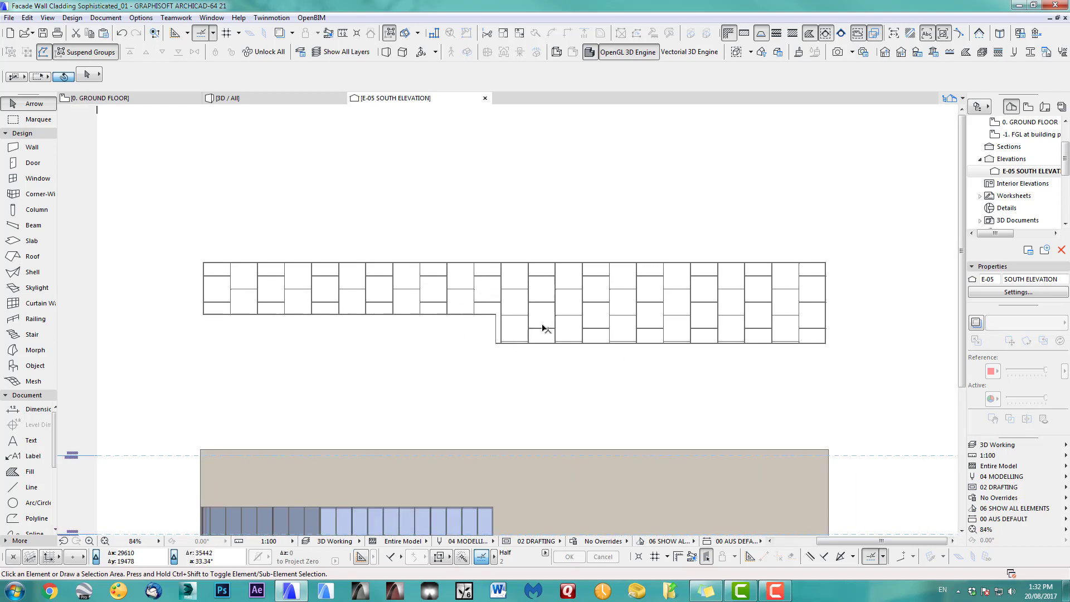
pyautogui.scroll(5, 844, 350)
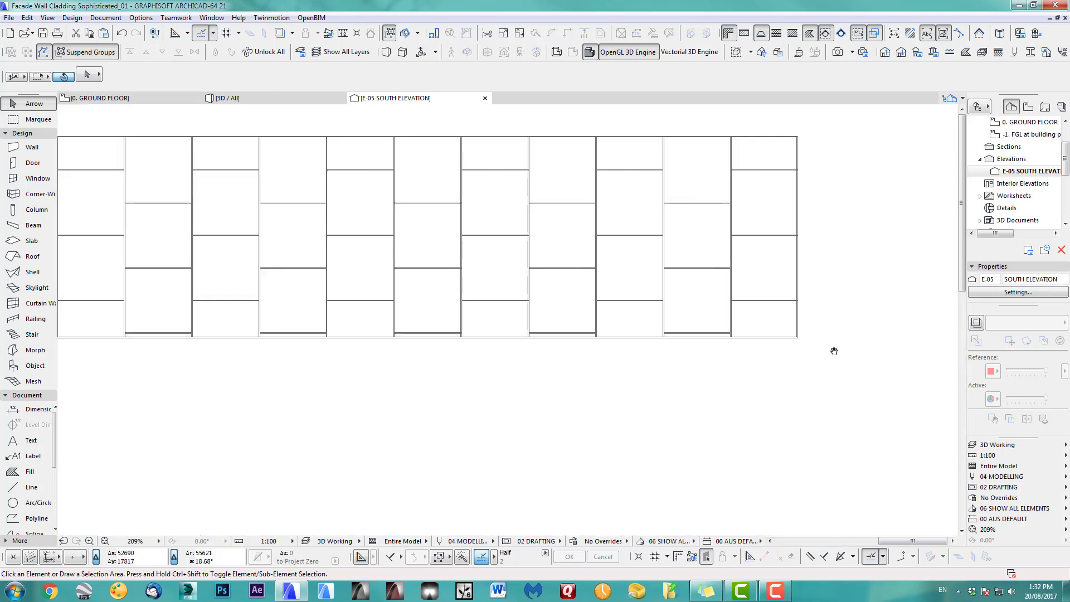
pyautogui.scroll(-2, 466, 382)
pyautogui.scroll(1, 318, 350)
pyautogui.click(275, 307)
pyautogui.keyDown('shift'); pyautogui.click(463, 307); pyautogui.keyUp('shift')
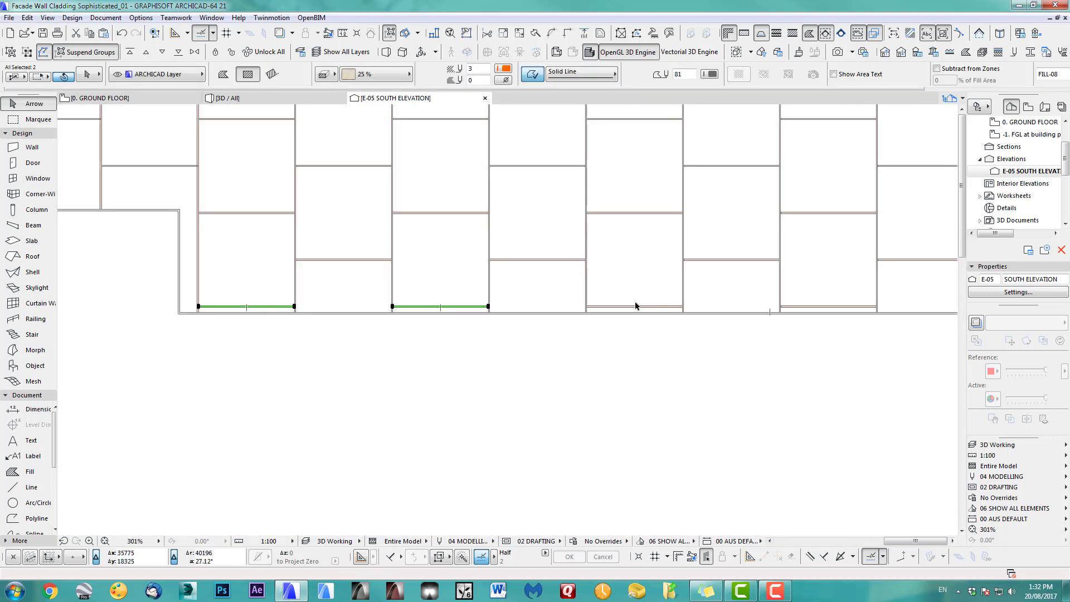
pyautogui.keyDown('shift'); pyautogui.click(635, 306); pyautogui.keyUp('shift')
pyautogui.keyDown('shift'); pyautogui.click(801, 310); pyautogui.keyUp('shift')
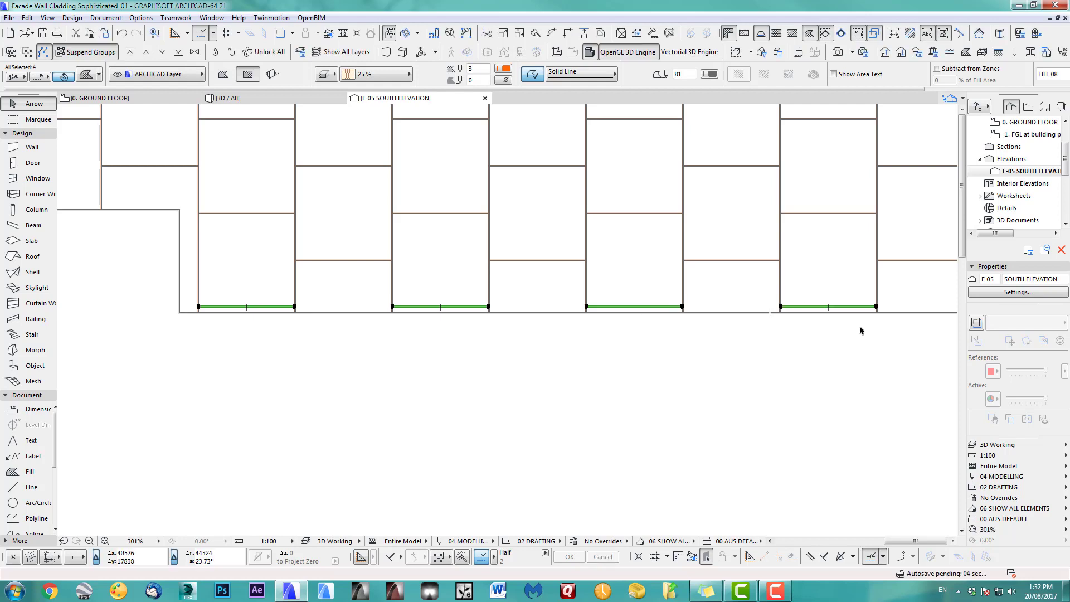
pyautogui.scroll(-2, 781, 310)
pyautogui.keyDown('shift'); pyautogui.click(639, 312); pyautogui.keyUp('shift')
pyautogui.click(647, 342)
pyautogui.scroll(-5, 652, 351)
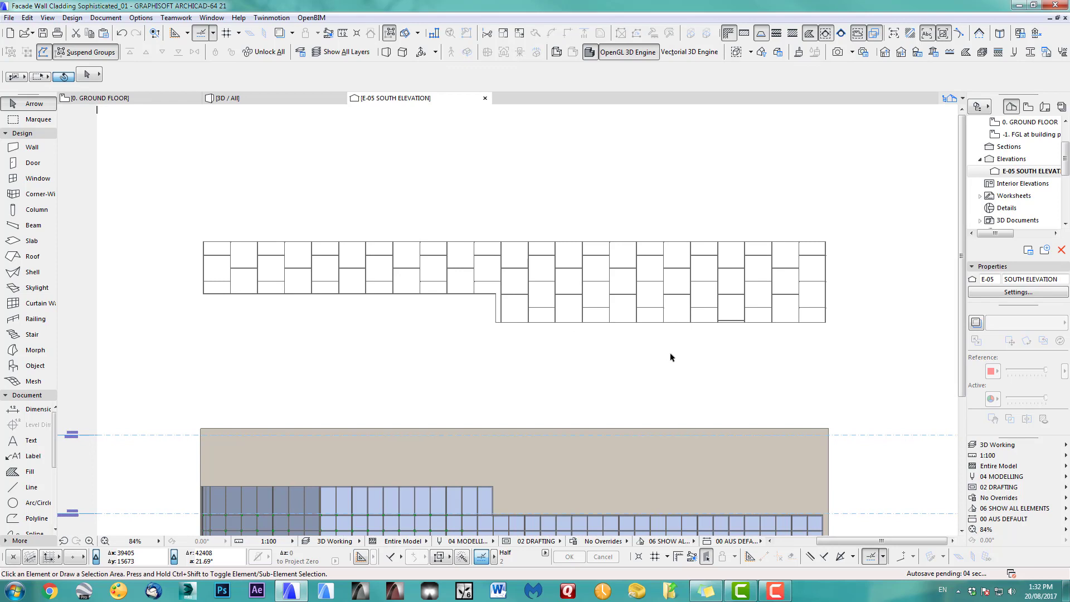
# - Select the facade frame with all of its cladding strips and copy them
pyautogui.scroll(-2, 382, 287)
pyautogui.click(158, 183)
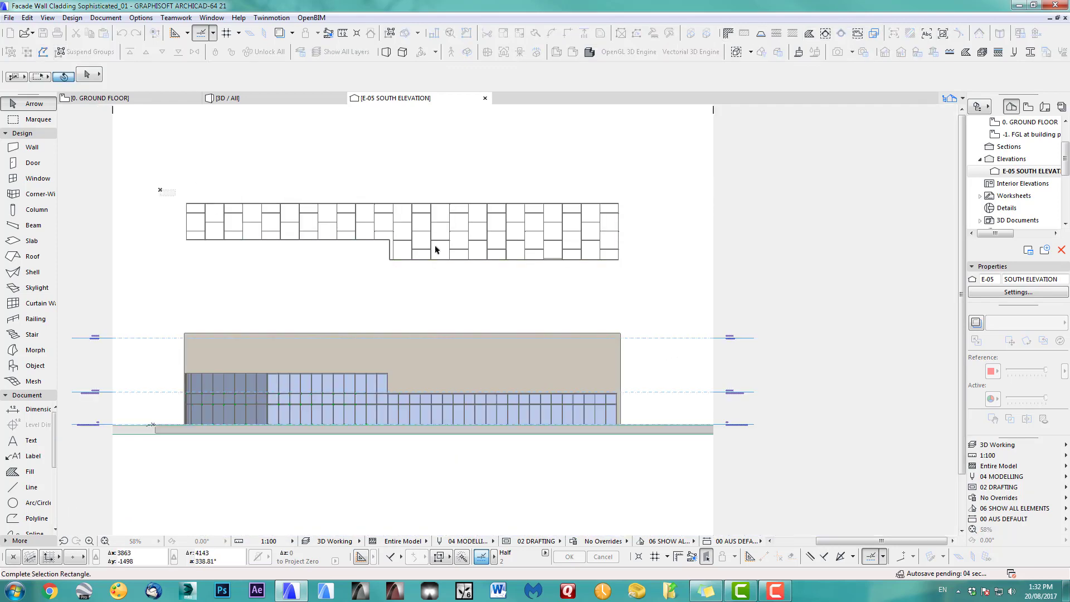
pyautogui.click(645, 282)
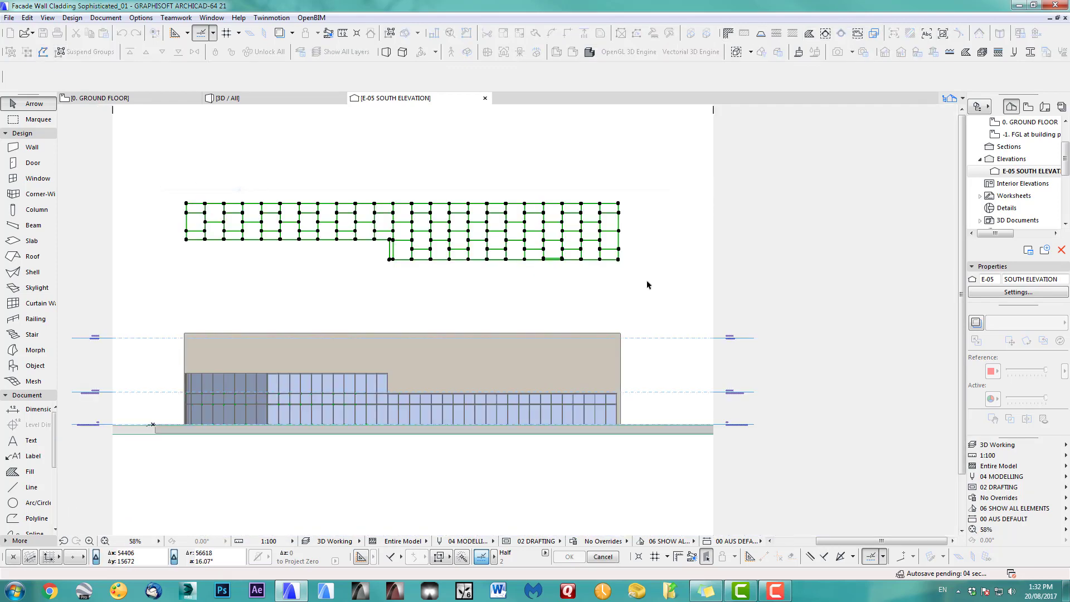
pyautogui.click(27, 18)
pyautogui.click(34, 89)
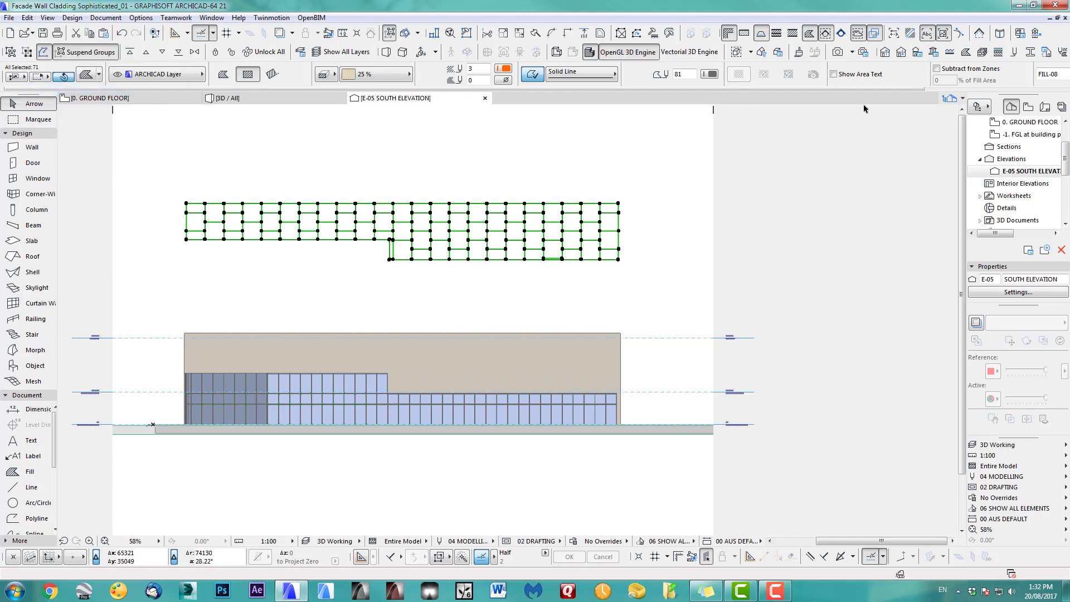
# - Create a new complex profile named Cladding1 in the Profile Manager
pyautogui.click(1031, 52)
pyautogui.click(854, 165)
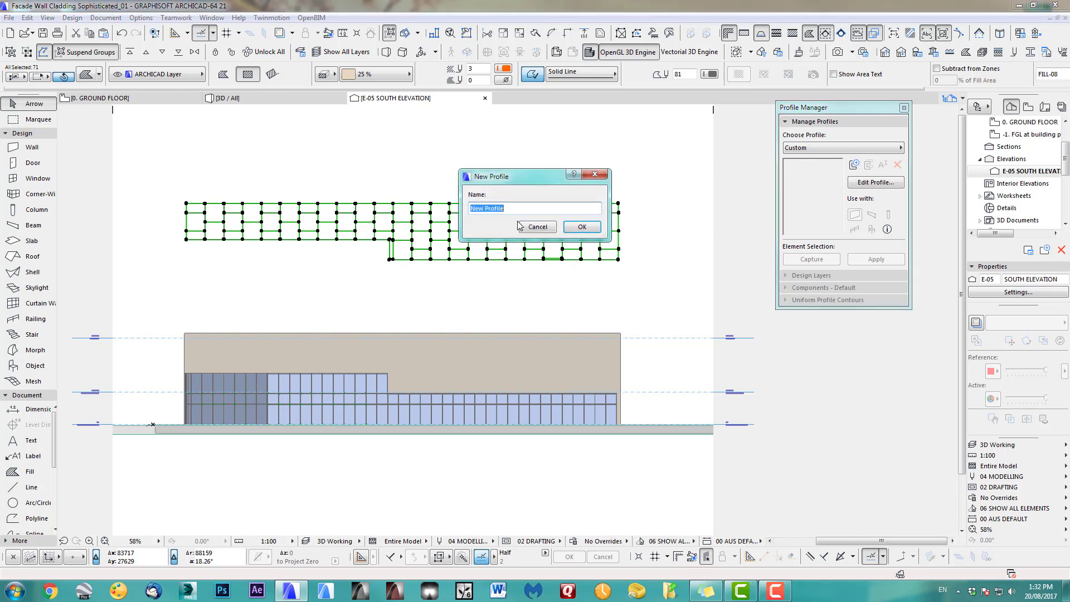
pyautogui.write('Cladding1')
pyautogui.click(582, 227)
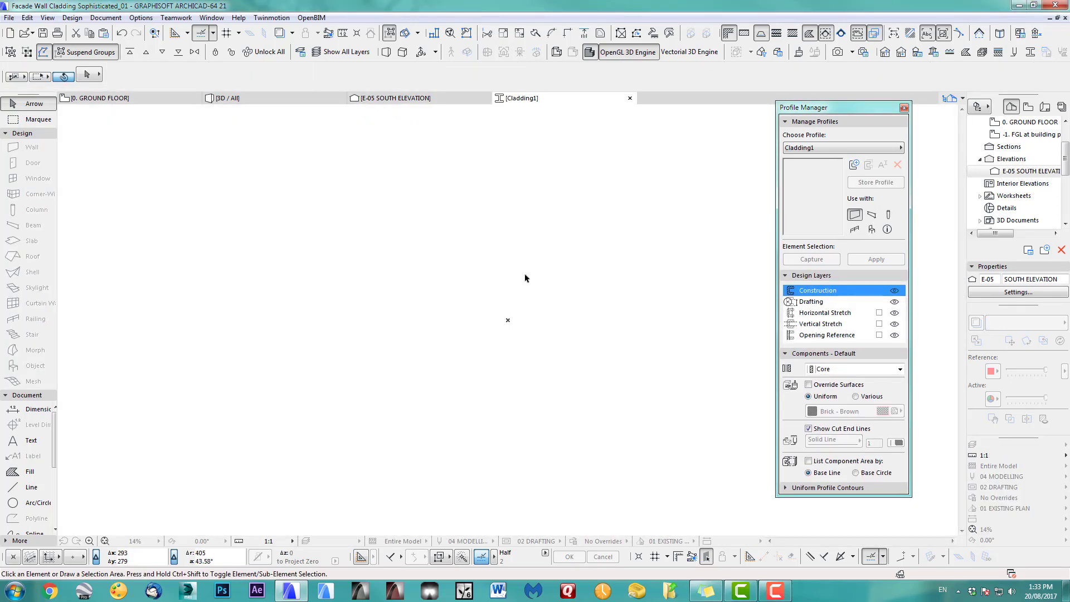
# - Paste the pattern at the centre of the current view, zoomed to it, and move its lower-left corner onto the profile origin
pyautogui.hotkey('ctrl', 'v')
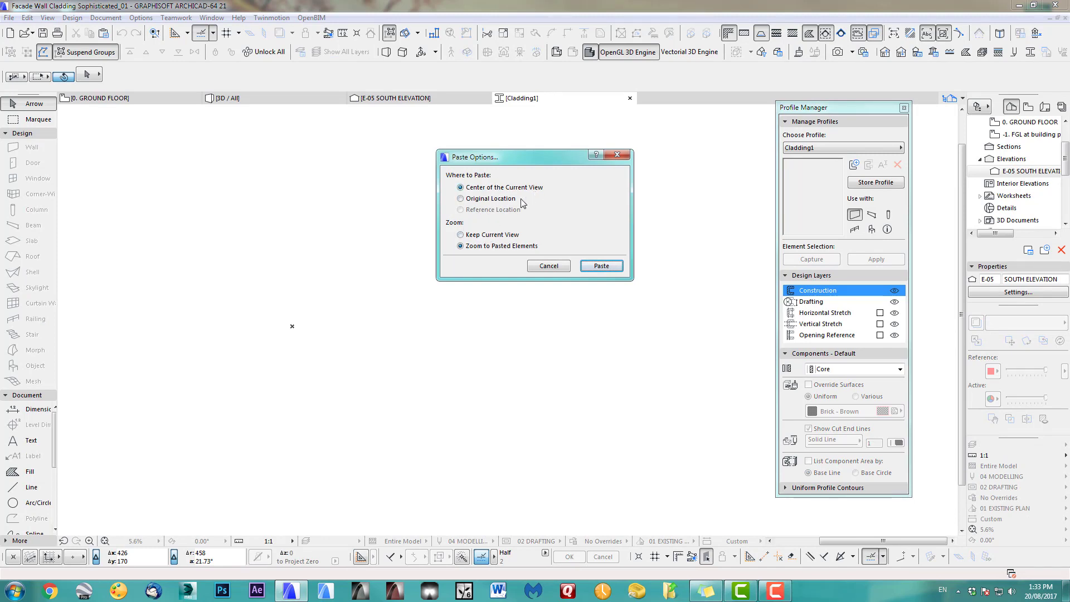
pyautogui.click(601, 265)
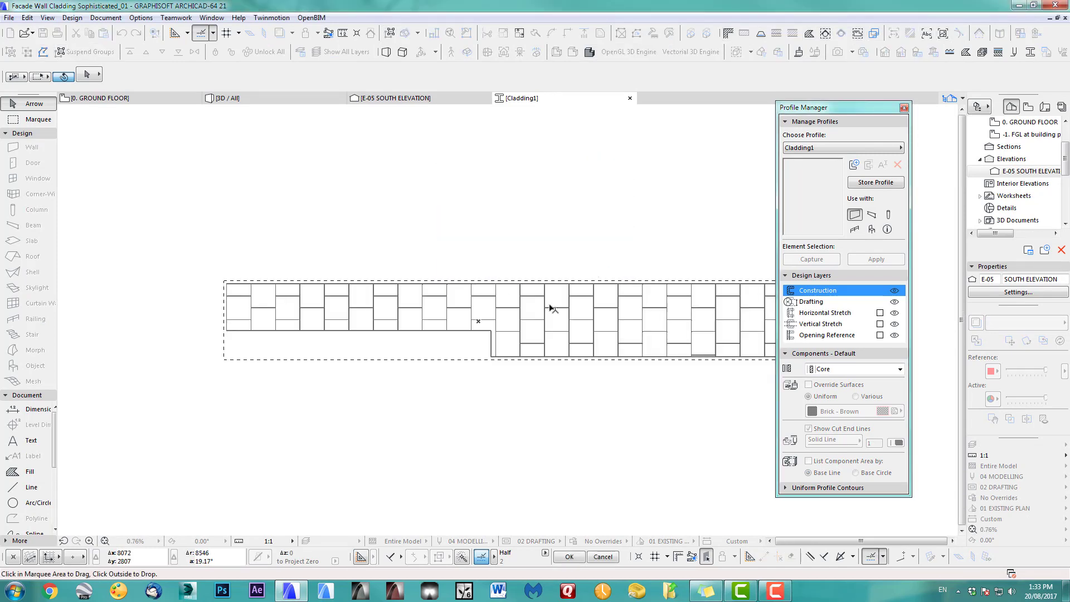
pyautogui.scroll(6, 262, 339)
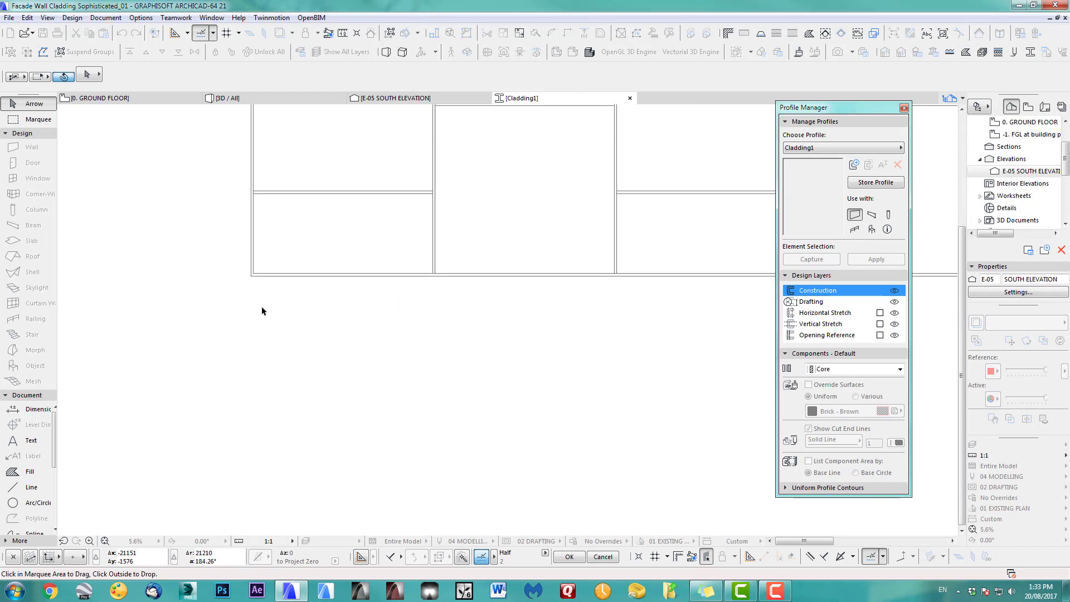
pyautogui.click(250, 277)
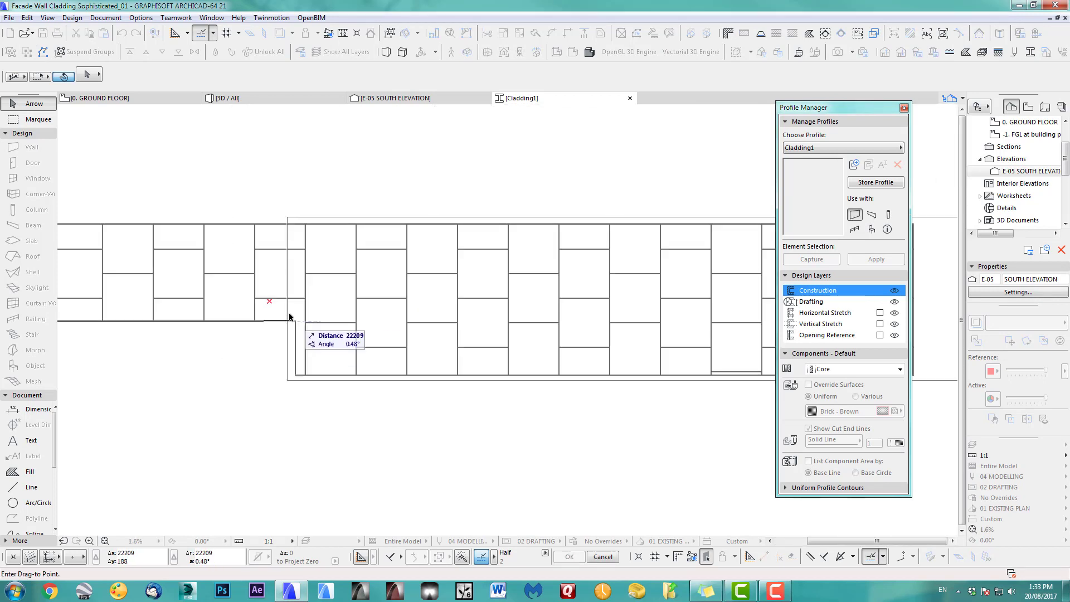
pyautogui.scroll(3, 289, 315)
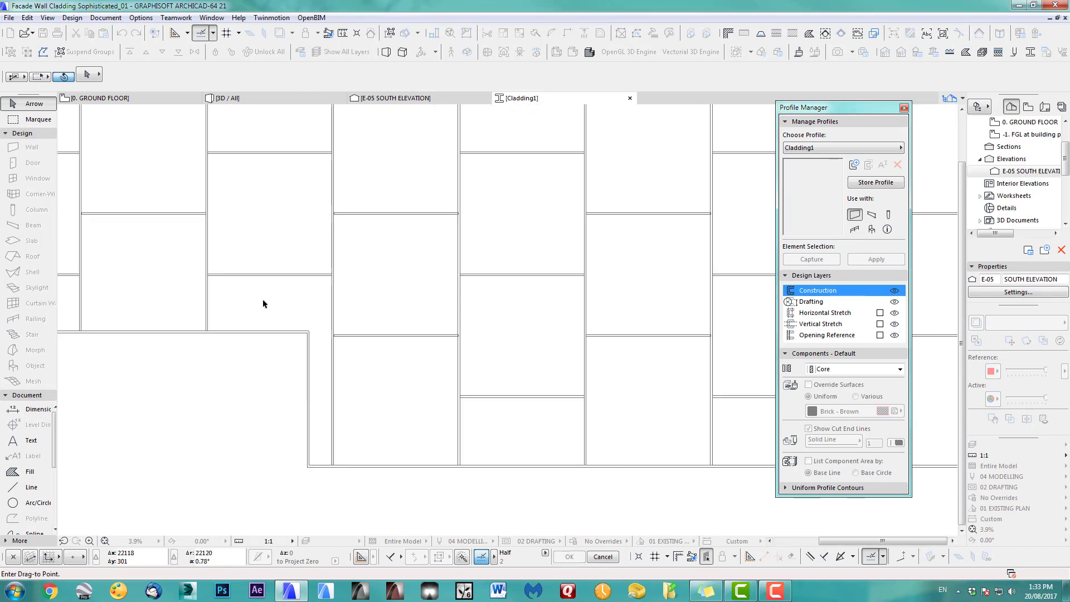
pyautogui.scroll(-8, 382, 279)
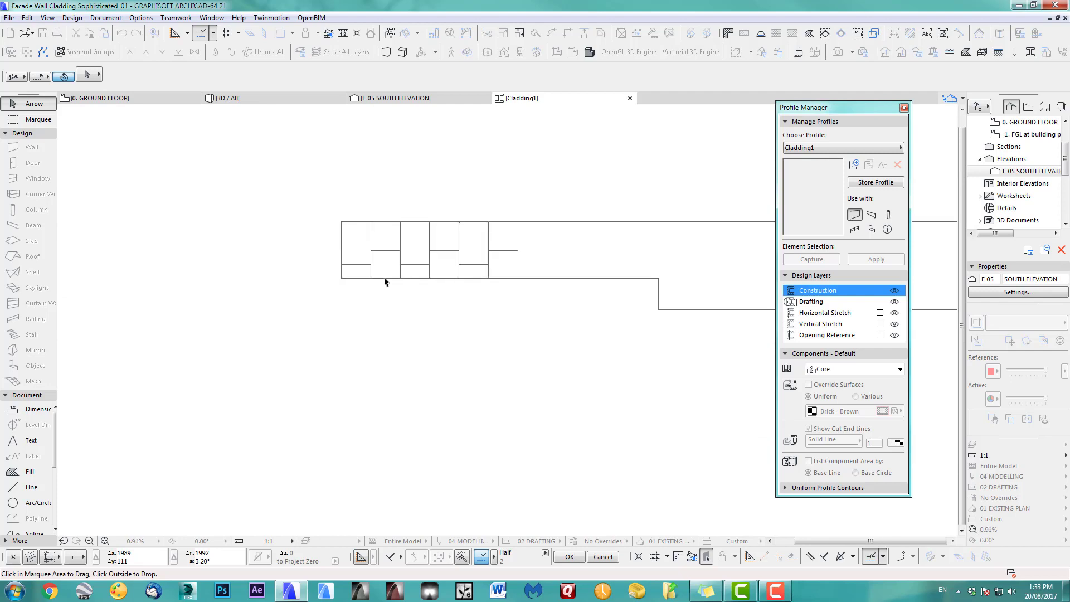
pyautogui.click(312, 275)
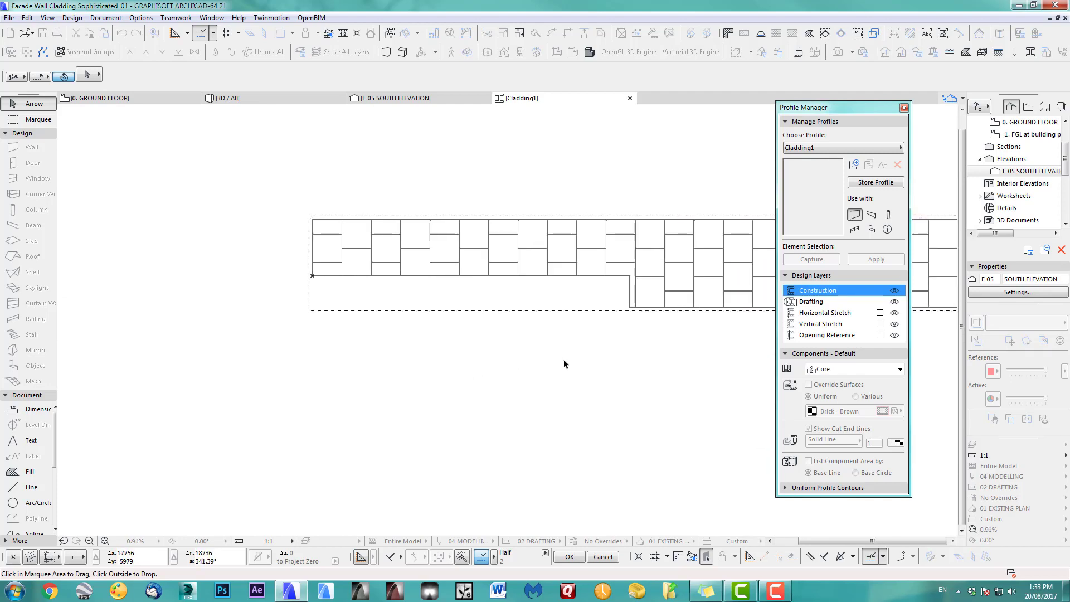
# - Move the pasted pattern so the frame's upper-left outer corner sits on the profile origin, and place it there
pyautogui.scroll(6, 350, 251)
pyautogui.scroll(3, 397, 179)
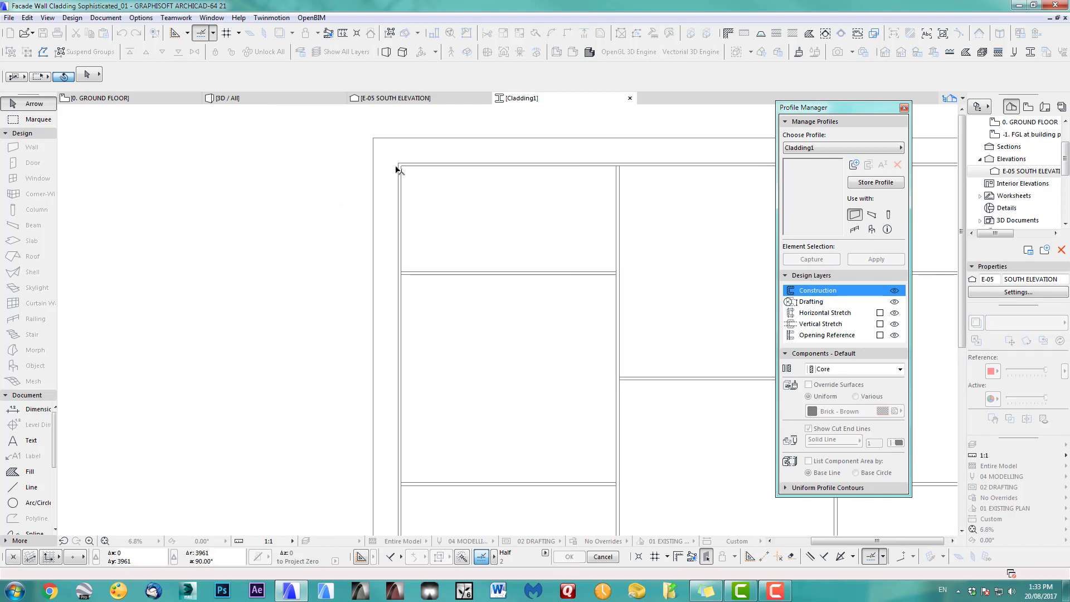
pyautogui.click(397, 166)
pyautogui.scroll(-5, 427, 214)
pyautogui.moveTo(462, 334); pyautogui.dragTo(467, 275, button='middle')
pyautogui.scroll(5, 437, 323)
pyautogui.click(398, 247)
pyautogui.scroll(-9, 287, 246)
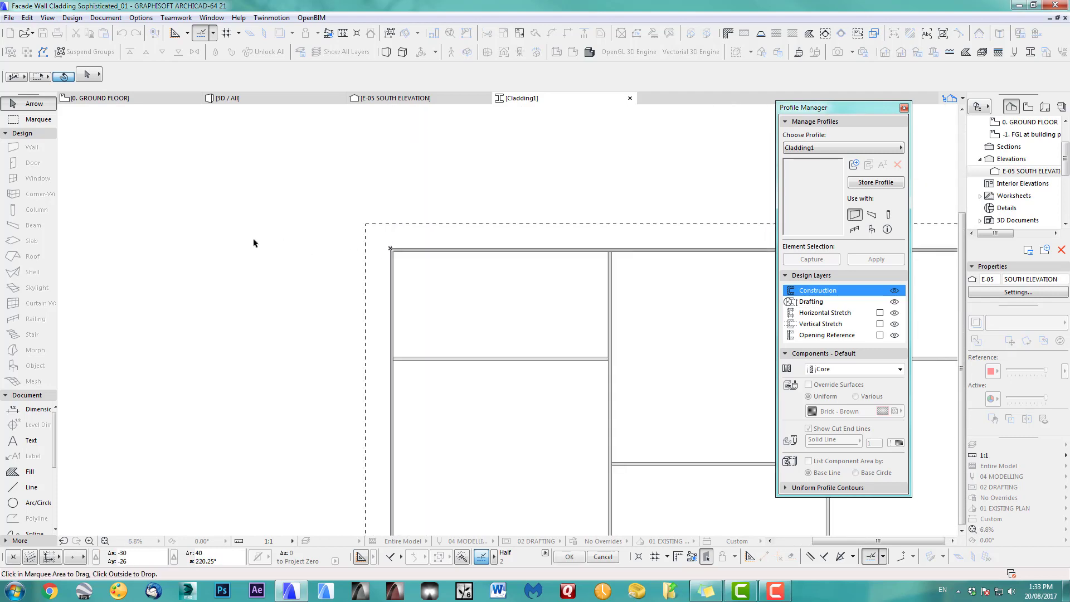
pyautogui.scroll(8, 441, 244)
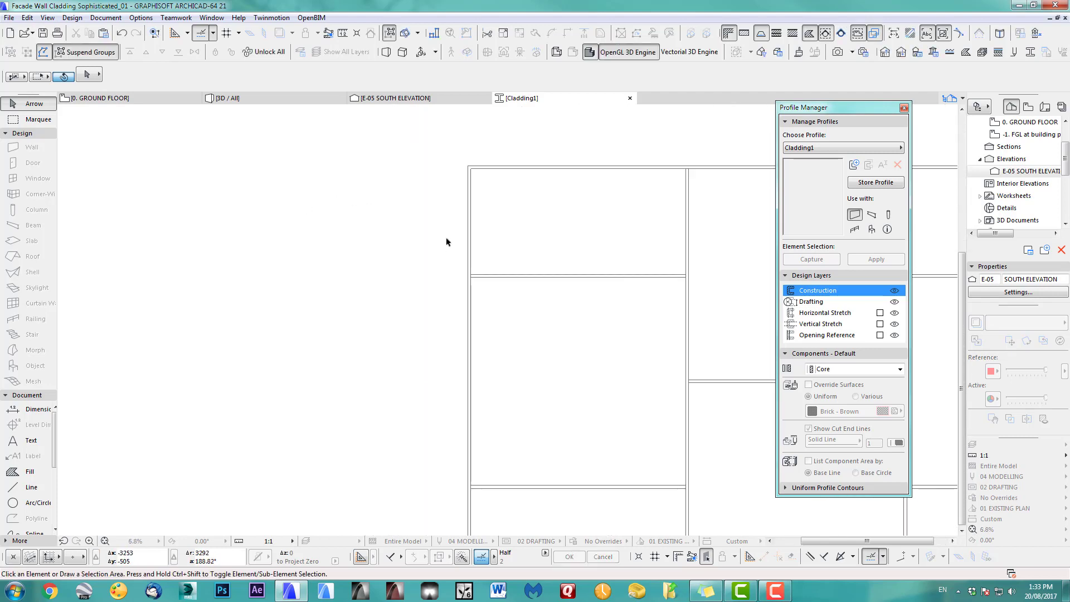
# - Select the outer frame fill and set its override surface to ART_Cladding1
pyautogui.scroll(5, 468, 291)
pyautogui.click(468, 291)
pyautogui.scroll(-10, 468, 290)
pyautogui.scroll(-1, 443, 297)
pyautogui.moveTo(443, 297); pyautogui.dragTo(244, 266, button='middle')
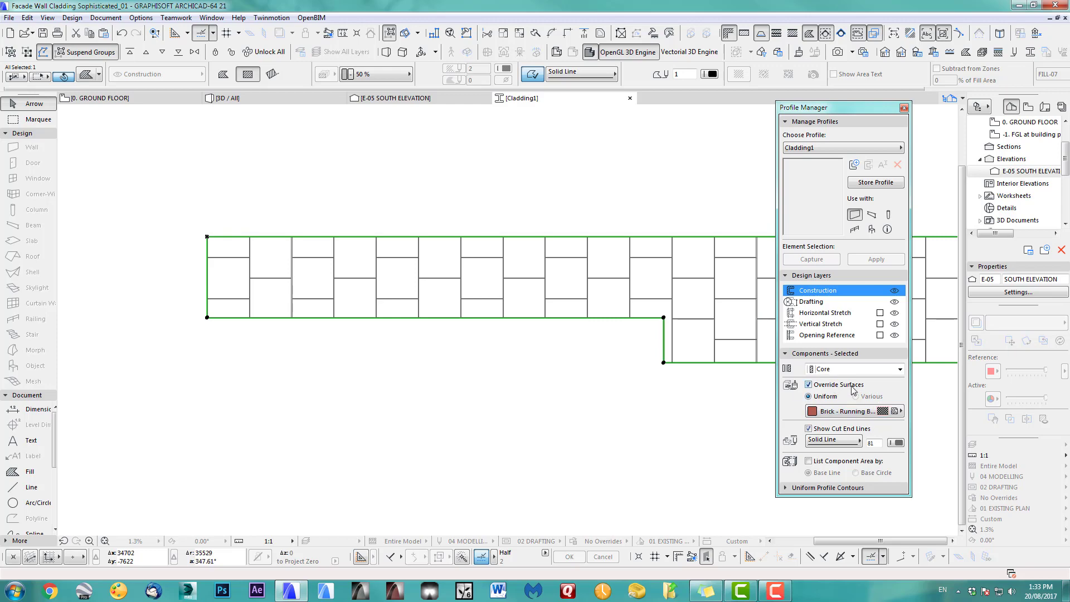
pyautogui.click(829, 414)
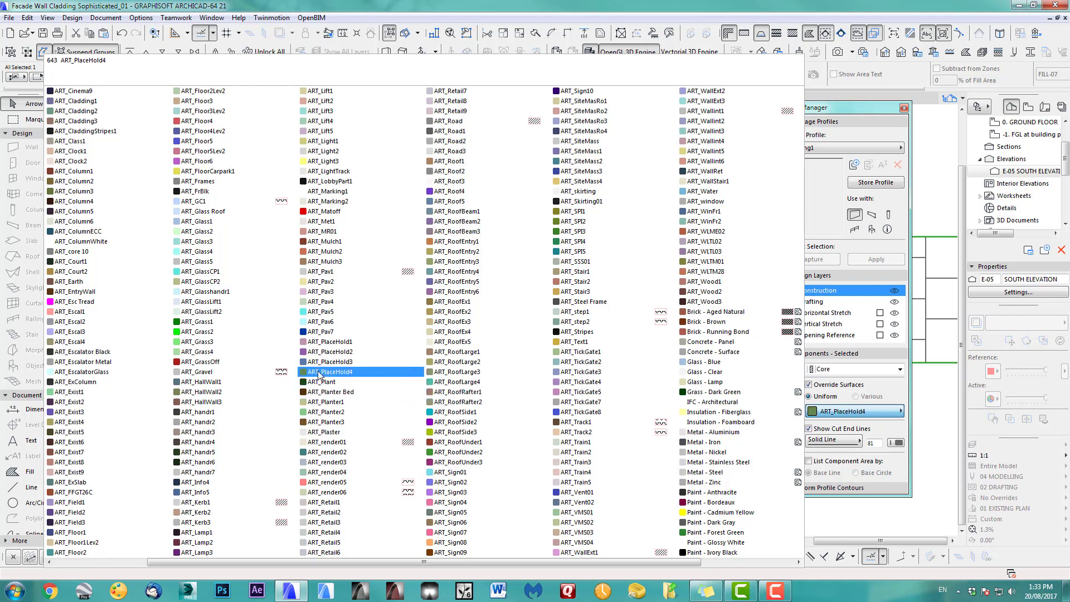
pyautogui.scroll(1, 133, 389)
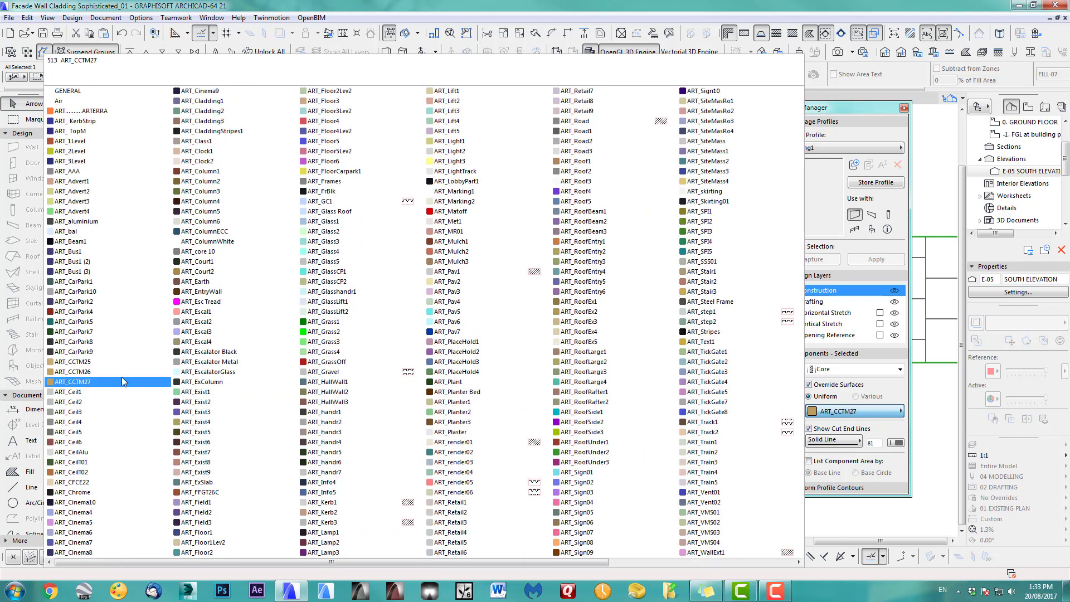
pyautogui.click(220, 105)
# - Select all the strip fills without the outer frame and set their override surface to ART_Cladding1
pyautogui.scroll(-2, 548, 405)
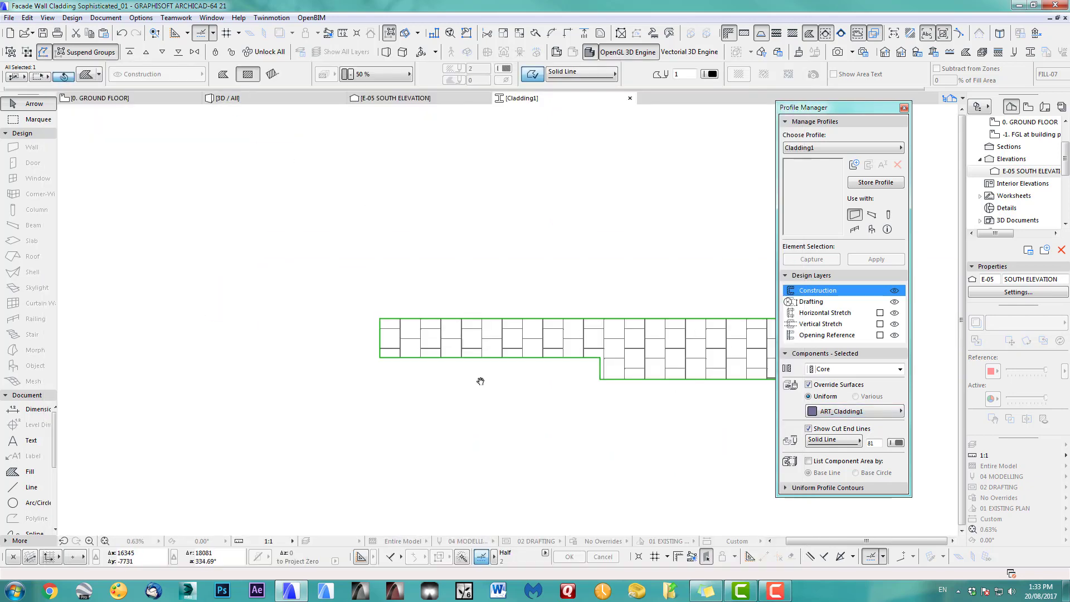
pyautogui.moveTo(527, 396); pyautogui.dragTo(320, 329, button='middle')
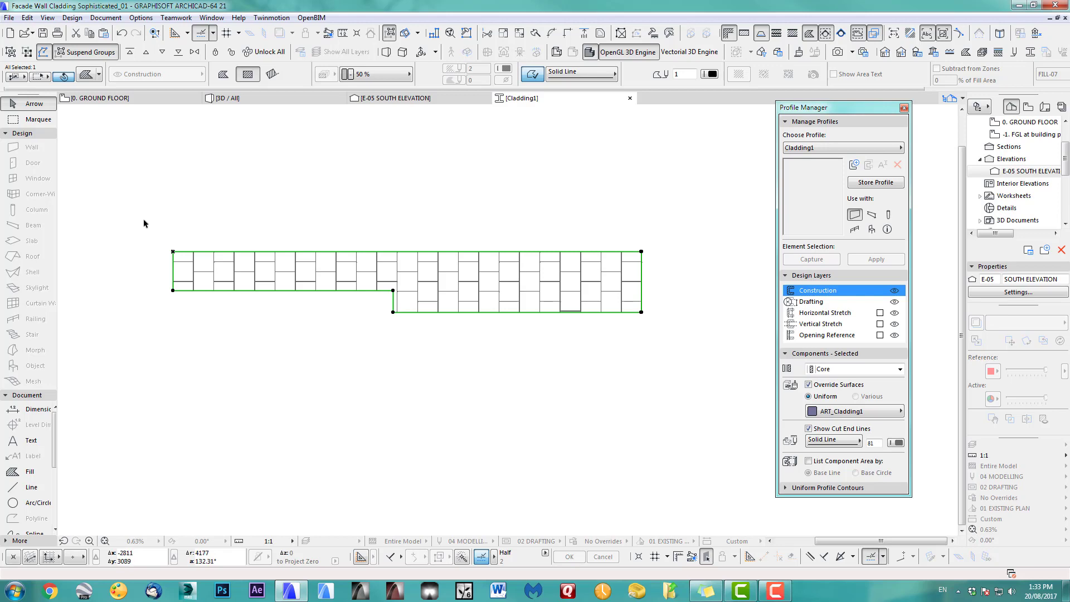
pyautogui.moveTo(690, 374); pyautogui.dragTo(129, 241)
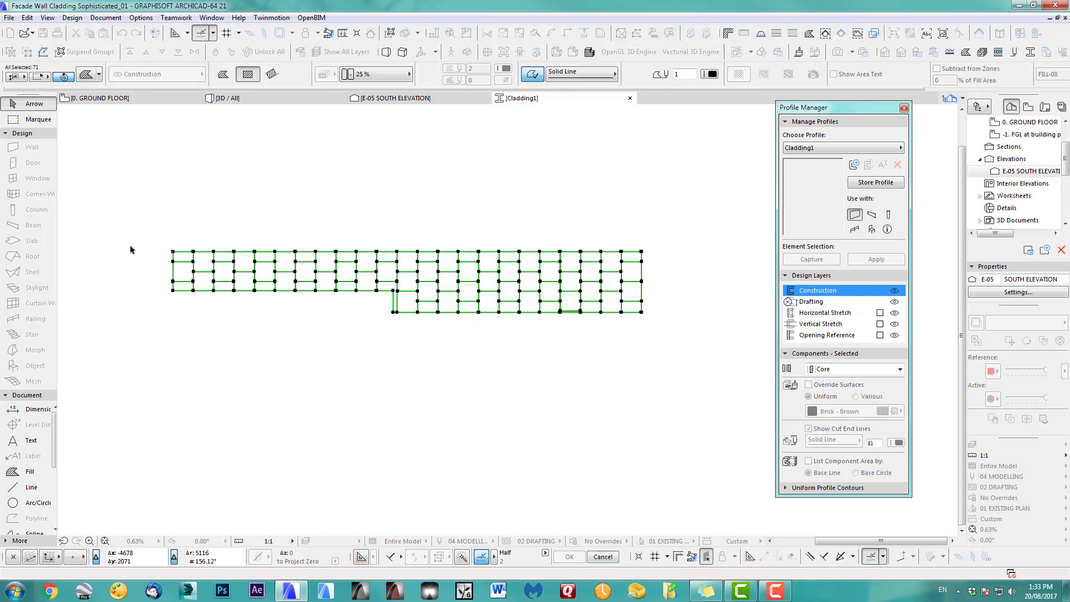
pyautogui.scroll(5, 162, 301)
pyautogui.scroll(2, 247, 315)
pyautogui.keyDown('shift'); pyautogui.click(413, 202); pyautogui.keyUp('shift')
pyautogui.scroll(-5, 401, 348)
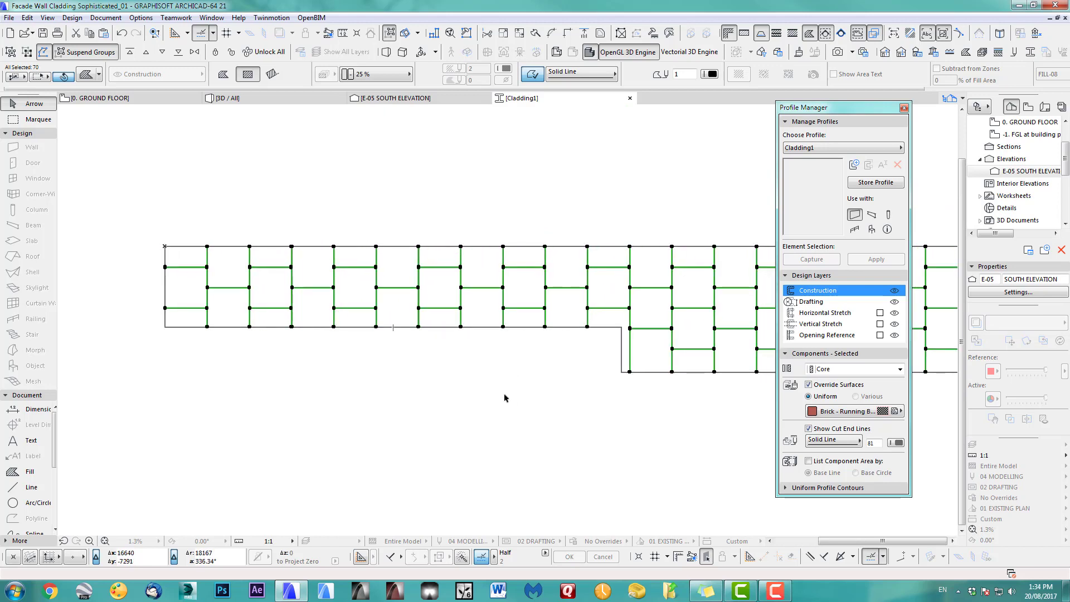
pyautogui.click(834, 413)
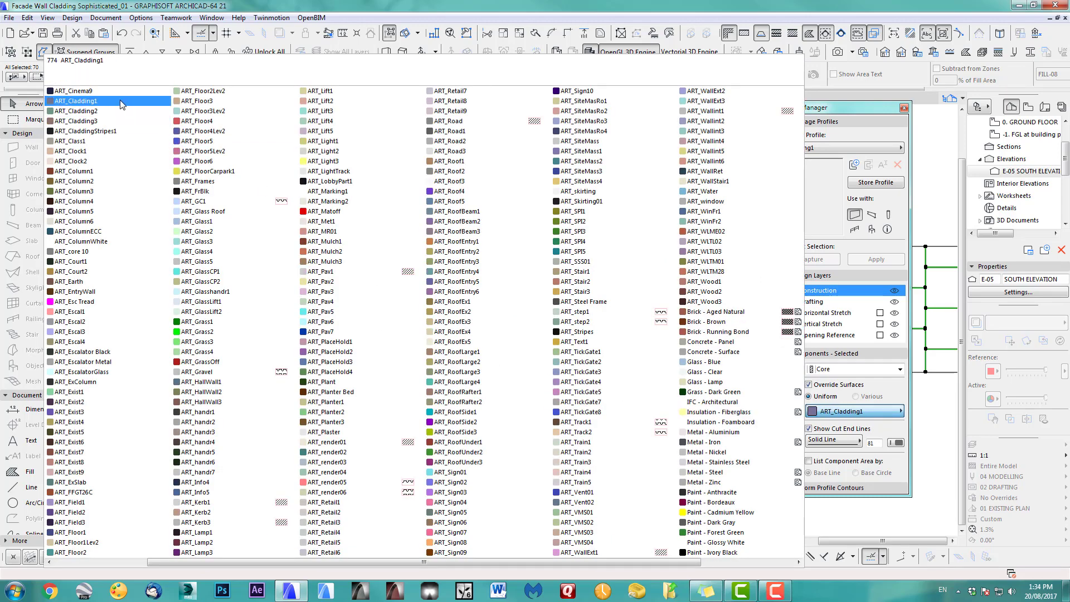
pyautogui.click(78, 101)
pyautogui.scroll(-3, 497, 233)
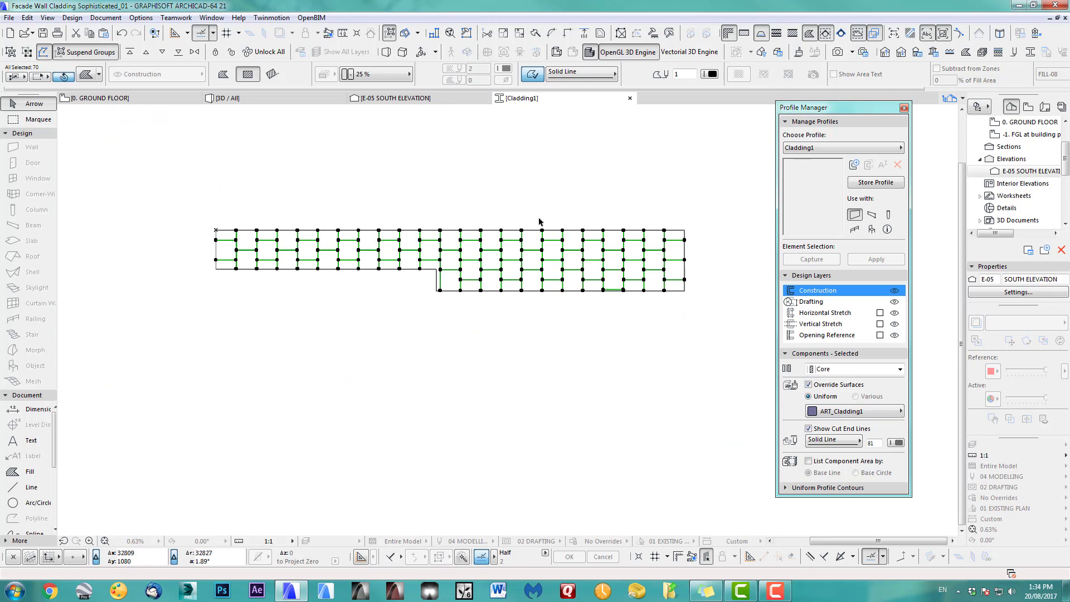
# - Select the entire pattern, including the outer frame, and set its override surface to ART_CladdingStripes1
pyautogui.click(516, 206)
pyautogui.moveTo(168, 207); pyautogui.dragTo(704, 312)
pyautogui.click(703, 312)
pyautogui.click(839, 412)
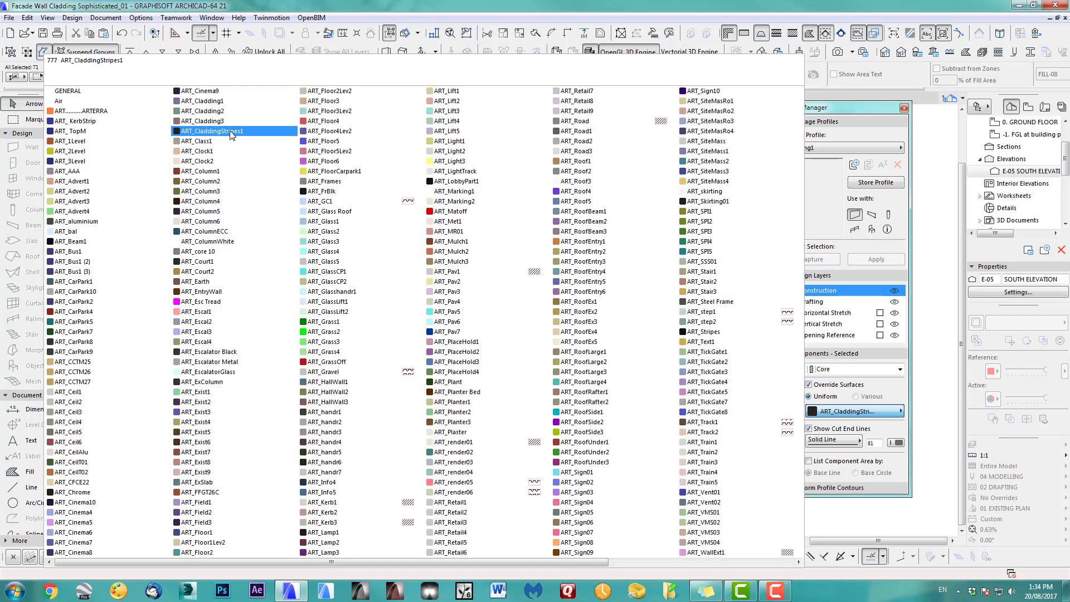
pyautogui.click(212, 131)
pyautogui.click(545, 176)
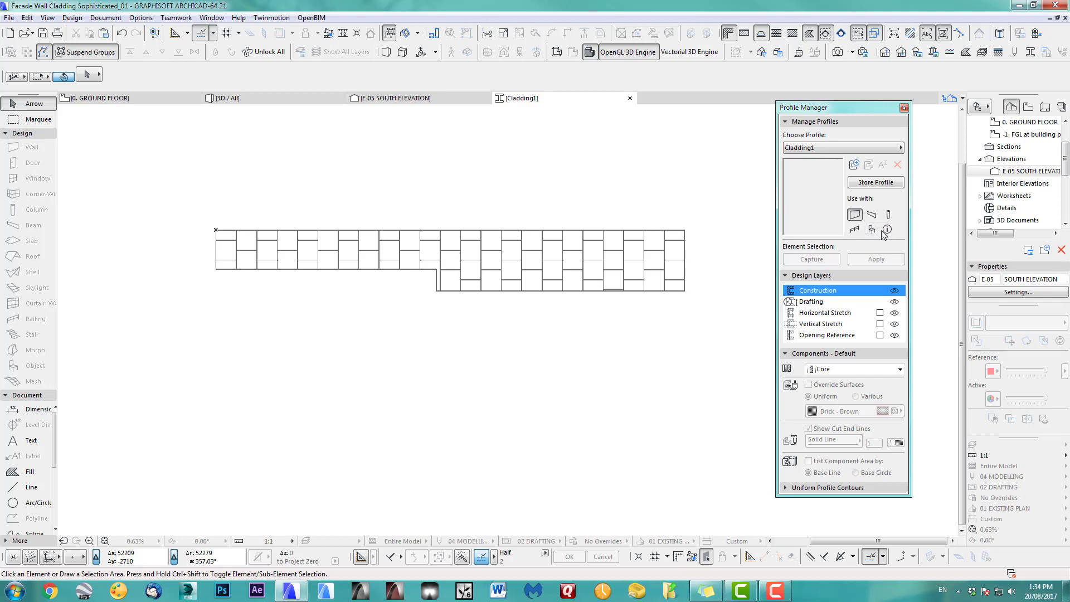
# - Make the Cladding1 profile available for walls and beams, store it, and return to the ground floor plan
pyautogui.click(856, 213)
pyautogui.click(876, 183)
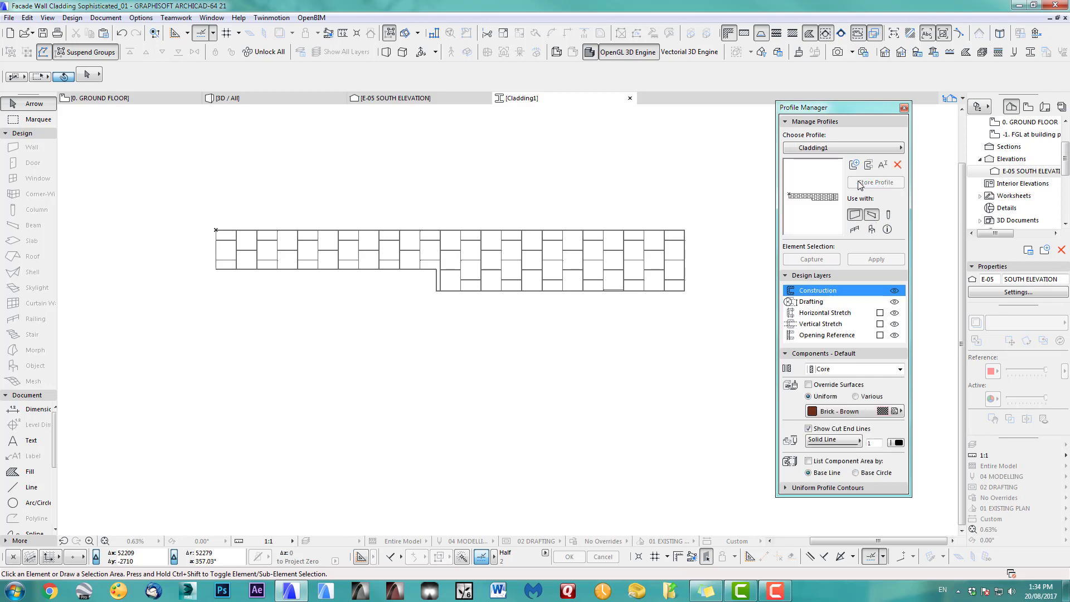
pyautogui.press('F2')
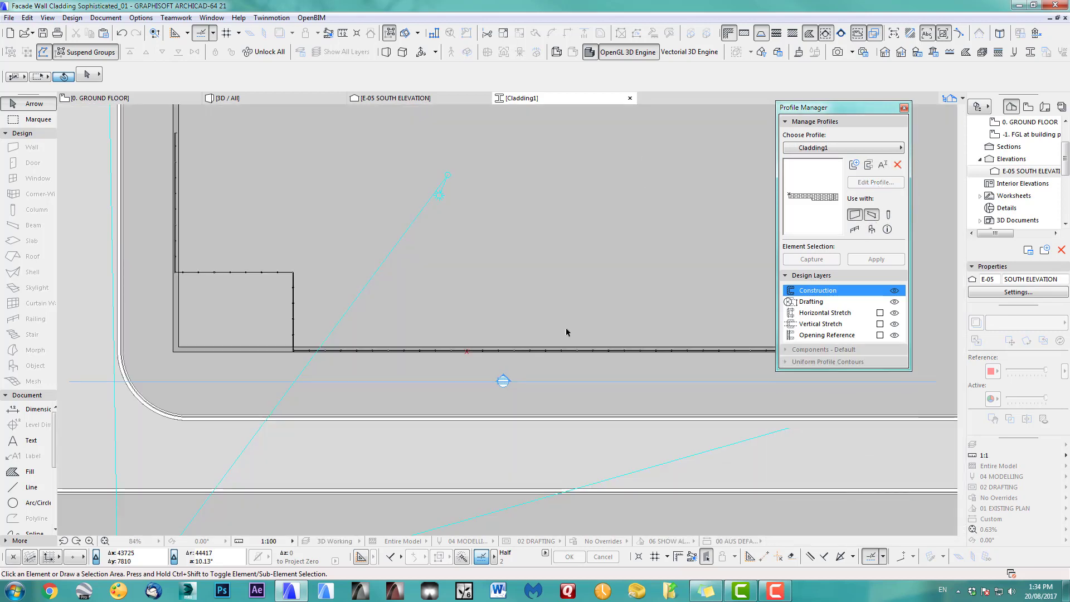
# - Set the default wall structure to complex profile and choose Cladding1 as its profile
pyautogui.scroll(-5, 630, 296)
pyautogui.moveTo(630, 295); pyautogui.dragTo(567, 332, button='middle')
pyautogui.scroll(-3, 621, 287)
pyautogui.scroll(3, 552, 329)
pyautogui.click(31, 148)
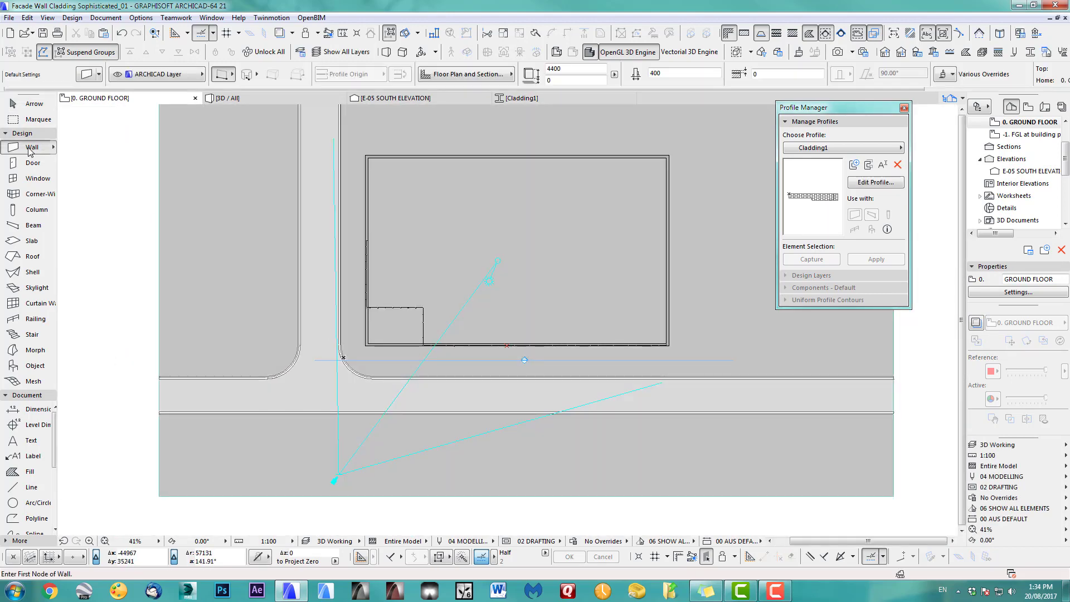
pyautogui.doubleClick(26, 150)
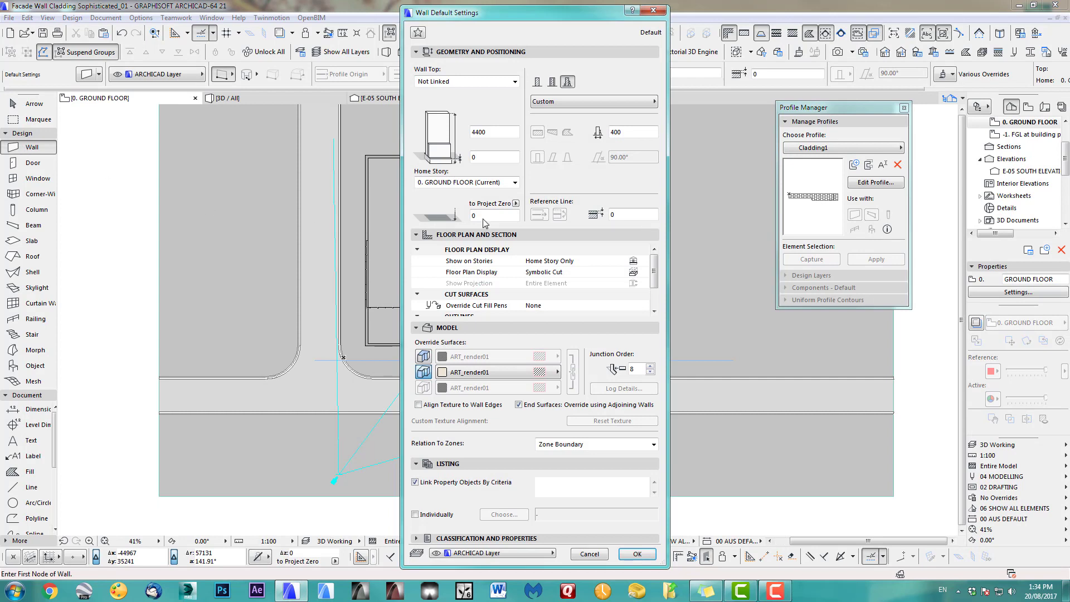
pyautogui.click(537, 82)
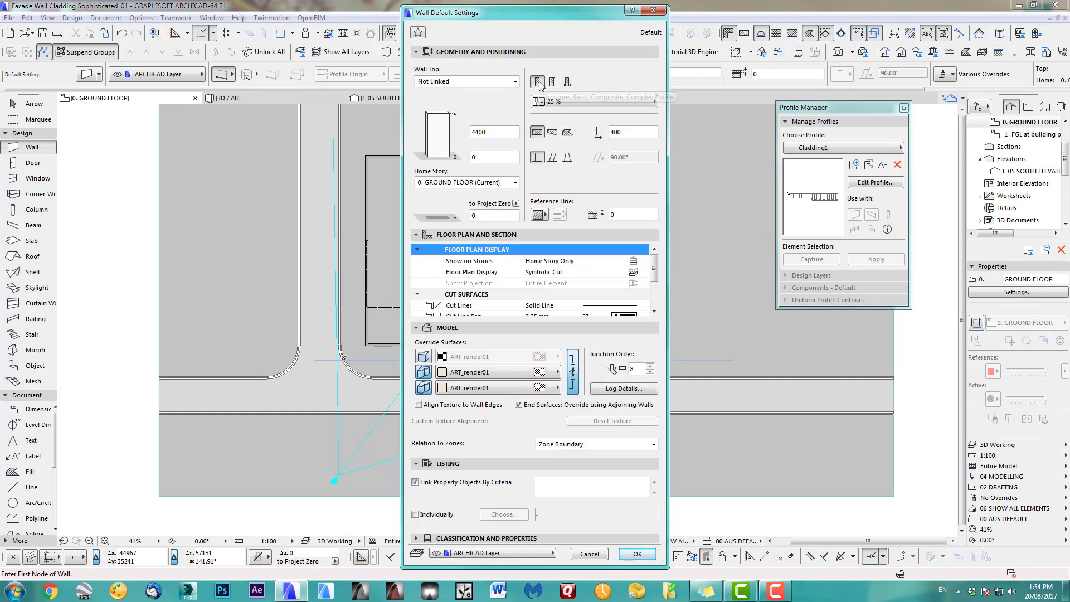
pyautogui.click(567, 83)
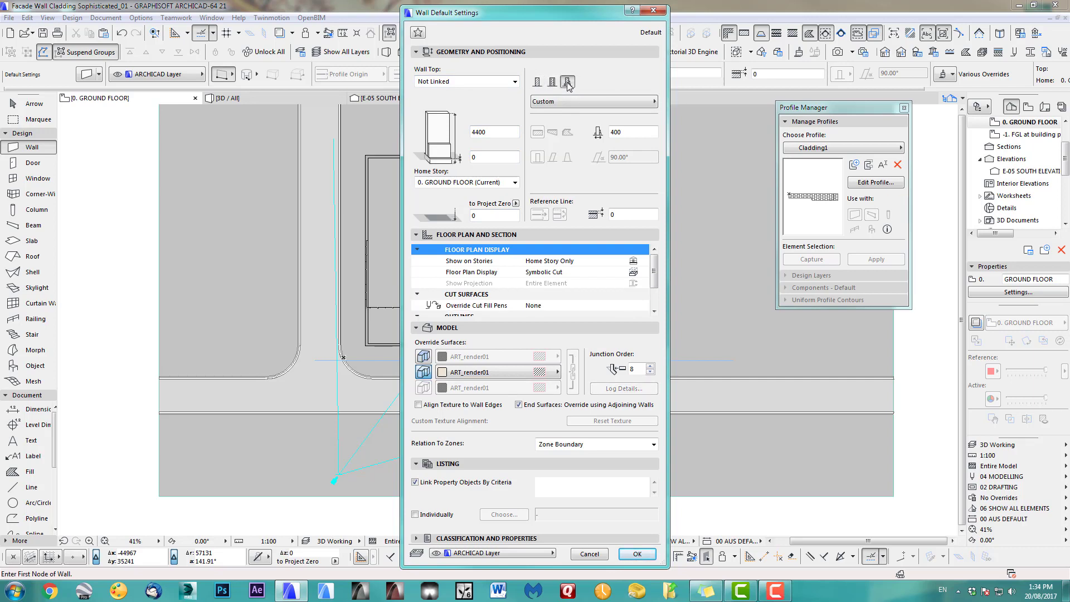
pyautogui.click(566, 101)
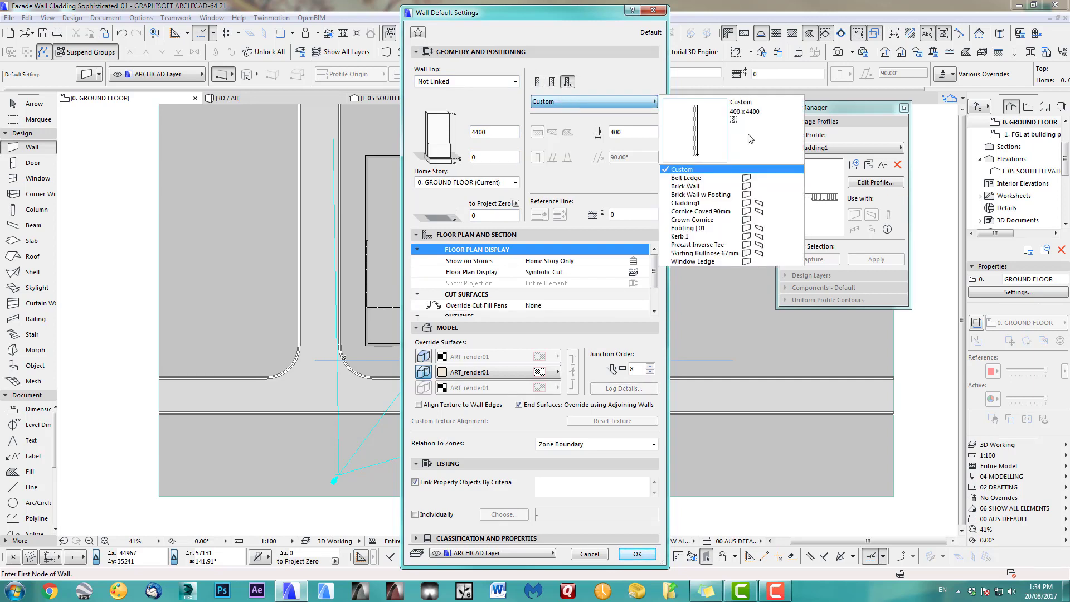
pyautogui.click(709, 204)
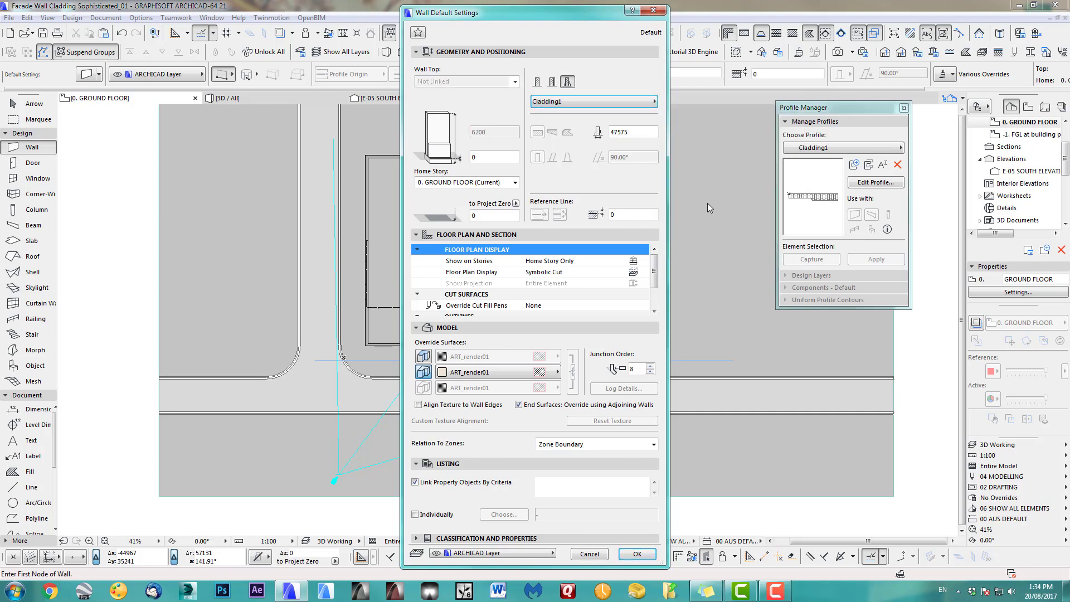
# - Link the default wall's override surfaces, set them to ART_CladdingStripes1, and accept the wall settings
pyautogui.click(424, 373)
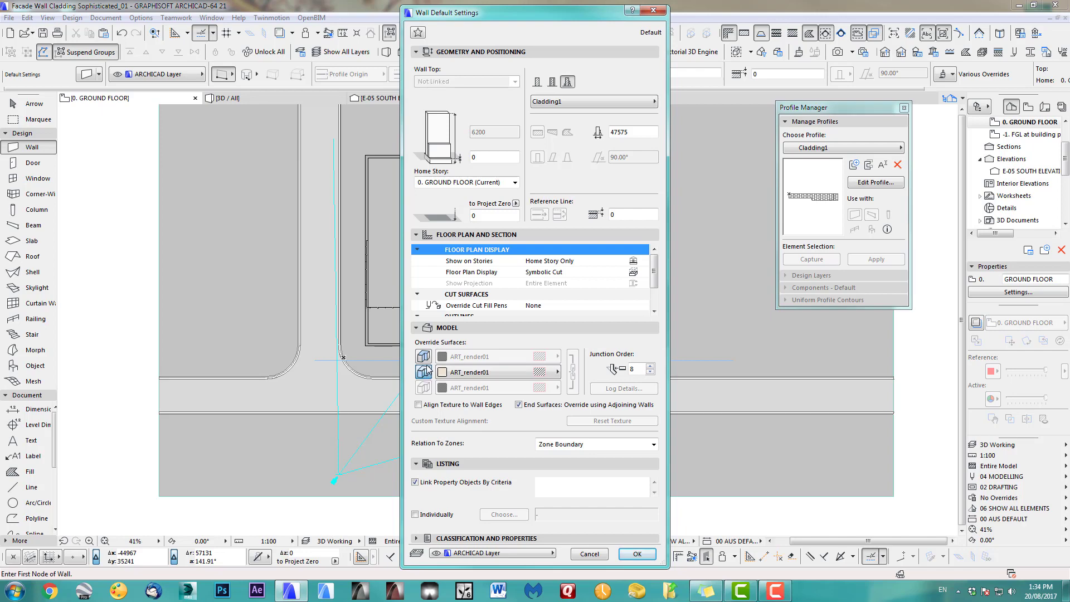
pyautogui.click(573, 371)
pyautogui.click(552, 372)
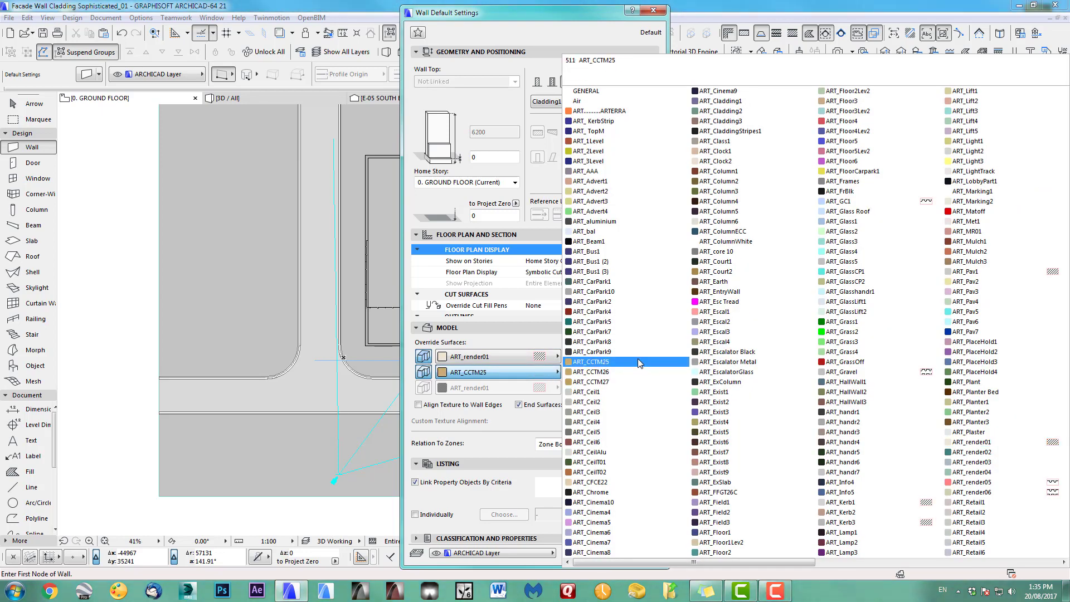
pyautogui.click(730, 133)
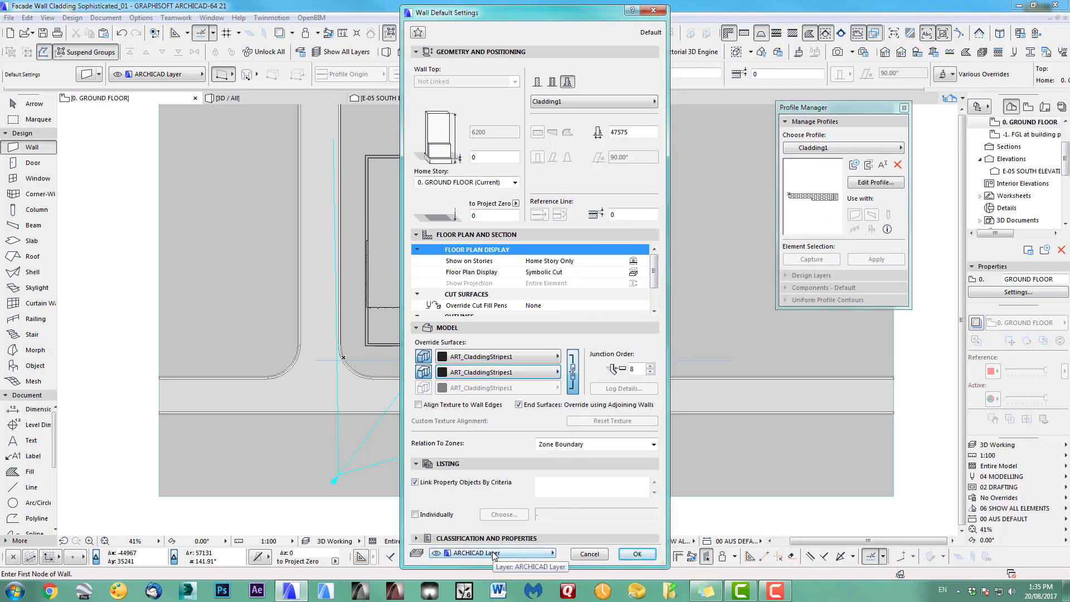
pyautogui.click(637, 554)
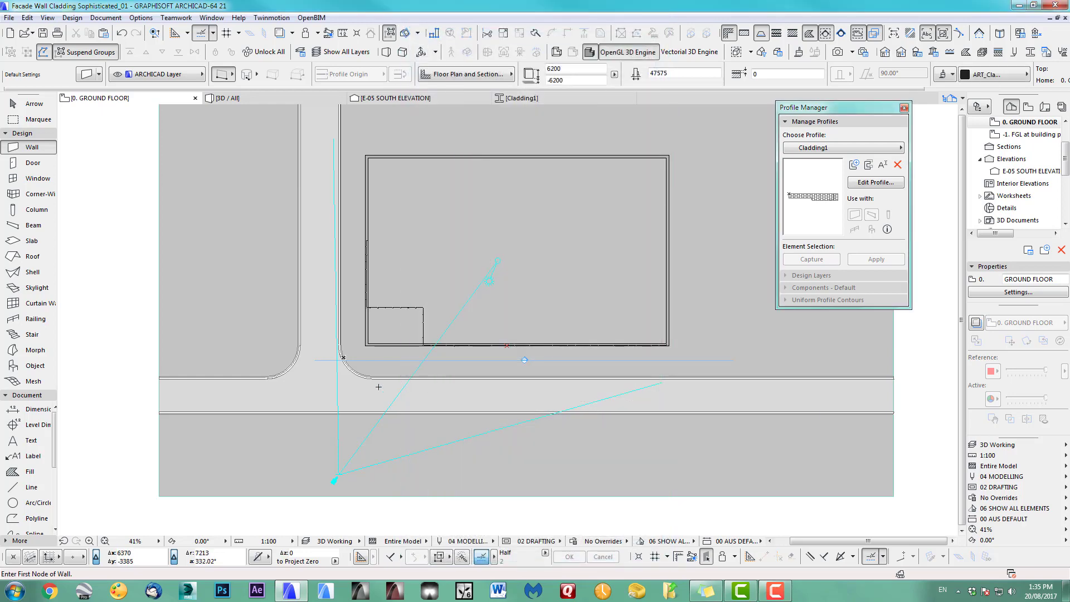
# - Draw a Cladding1 wall 400 mm long at 90°, starting from the building's lower-left outer corner
pyautogui.scroll(5, 365, 395)
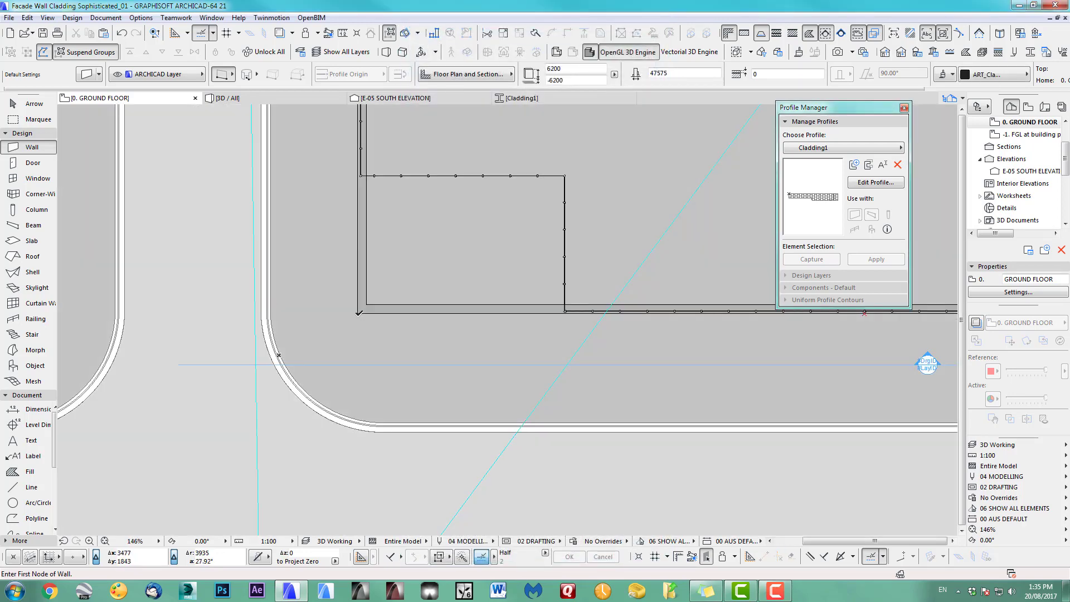
pyautogui.click(358, 312)
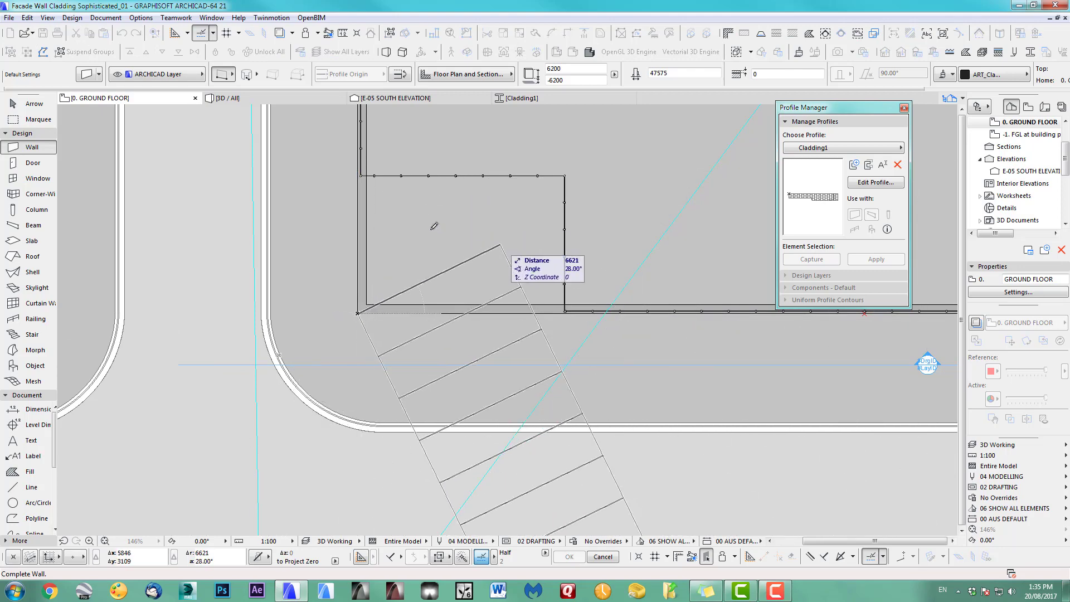
pyautogui.scroll(5, 360, 305)
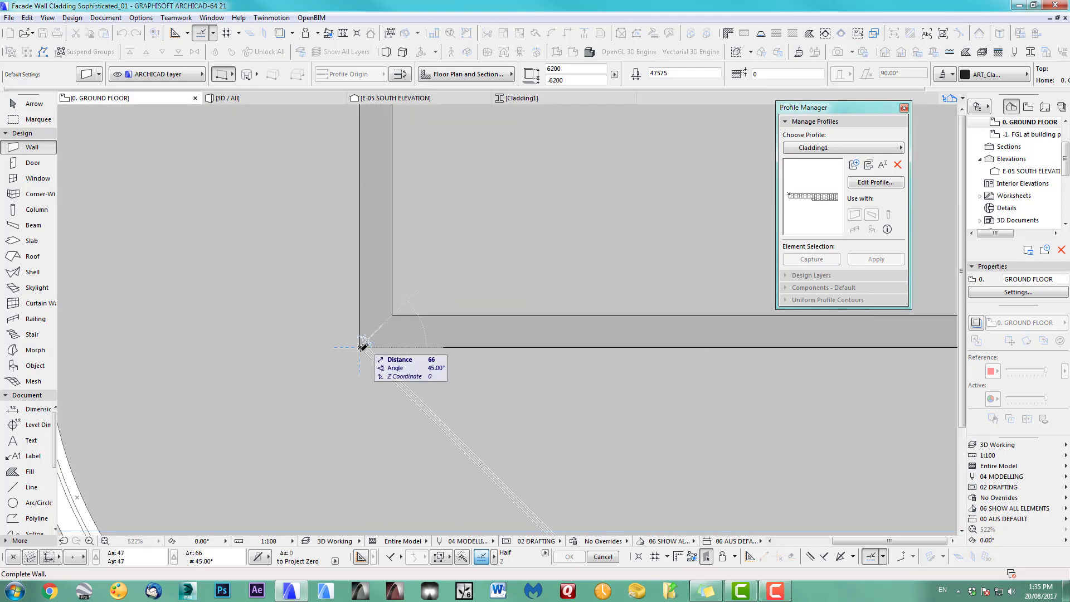
pyautogui.click(367, 307)
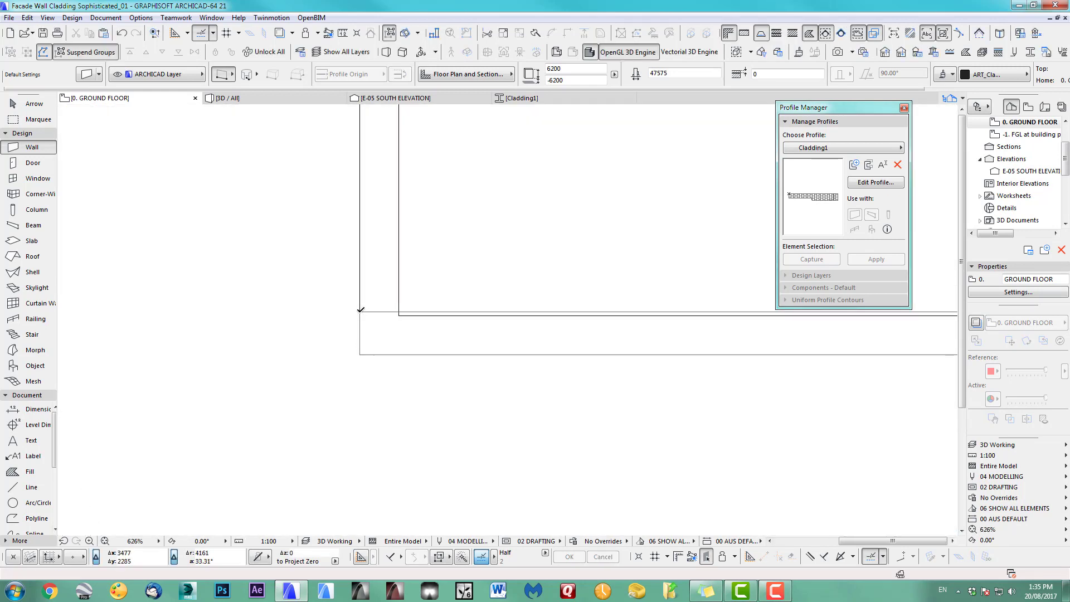
# - Move the cladding wall about 1500 mm straight down in plan, away from the south facade, and deselect it
pyautogui.scroll(-3, 392, 382)
pyautogui.moveTo(391, 382); pyautogui.dragTo(460, 376, button='middle')
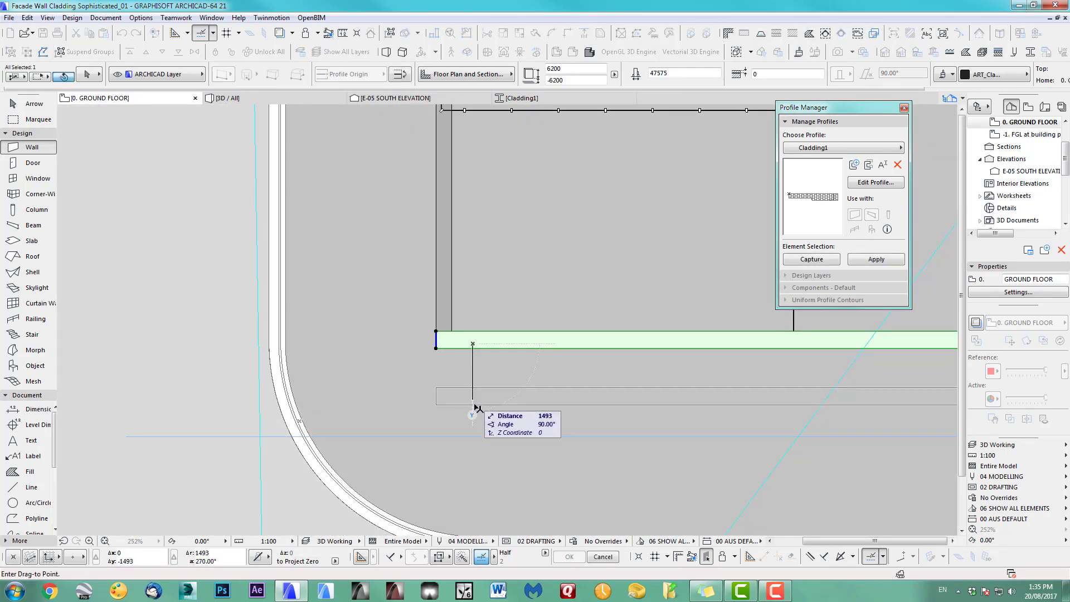
pyautogui.scroll(-3, 412, 384)
pyautogui.scroll(-2, 395, 361)
pyautogui.moveTo(392, 358); pyautogui.dragTo(306, 310, button='middle')
pyautogui.press('Escape')
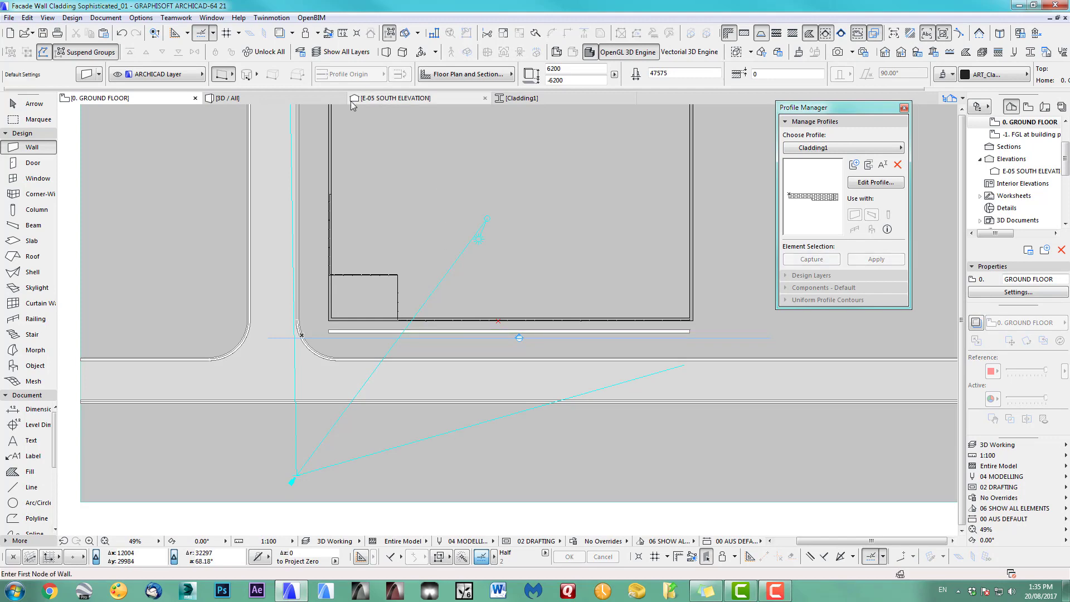
# - In the 3D view, raise the cladding wall vertically from below ground to the top of the building's upper facade
pyautogui.click(286, 99)
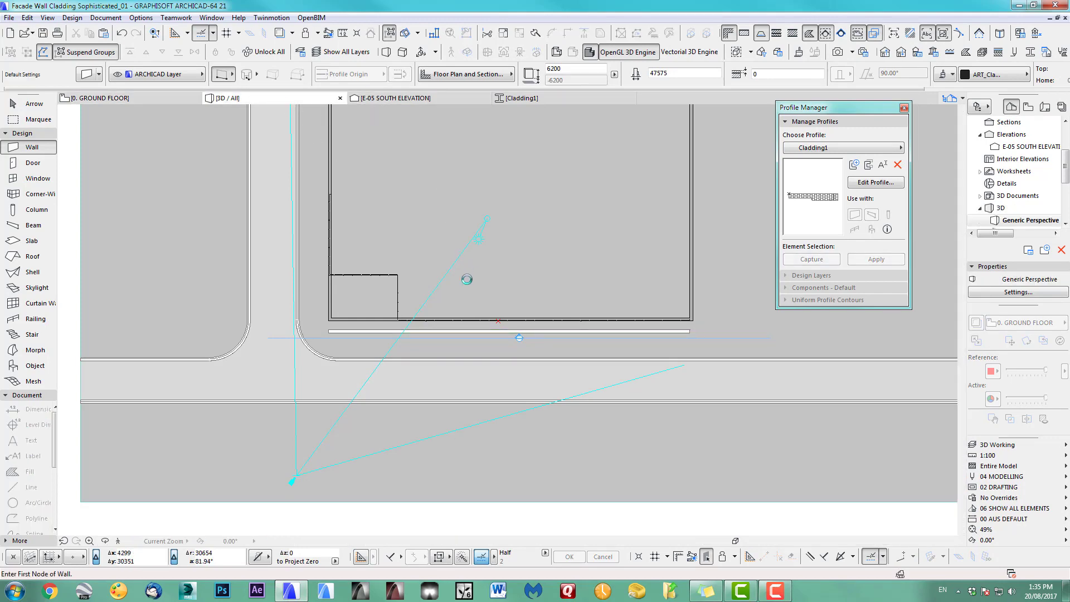
pyautogui.scroll(-8, 549, 390)
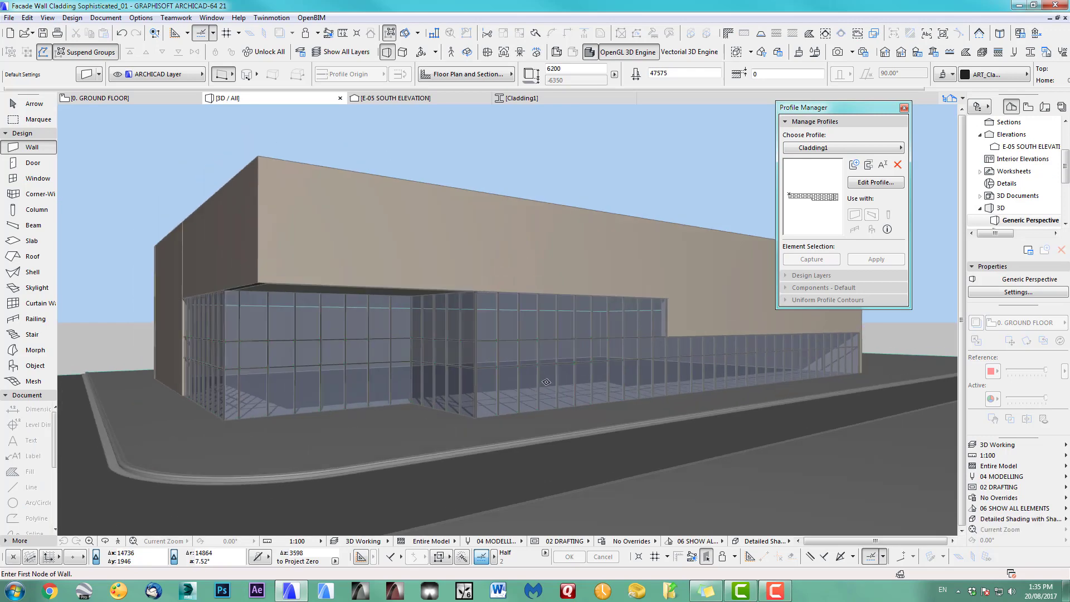
pyautogui.moveTo(567, 436); pyautogui.dragTo(571, 294, button='middle')
pyautogui.click(35, 107)
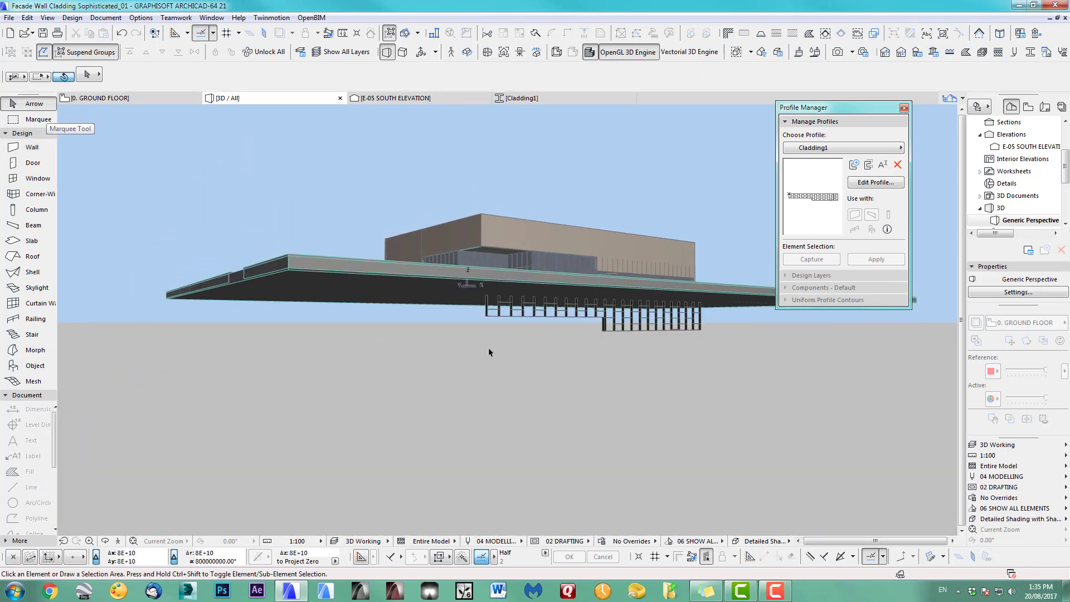
pyautogui.click(606, 328)
pyautogui.scroll(2, 499, 297)
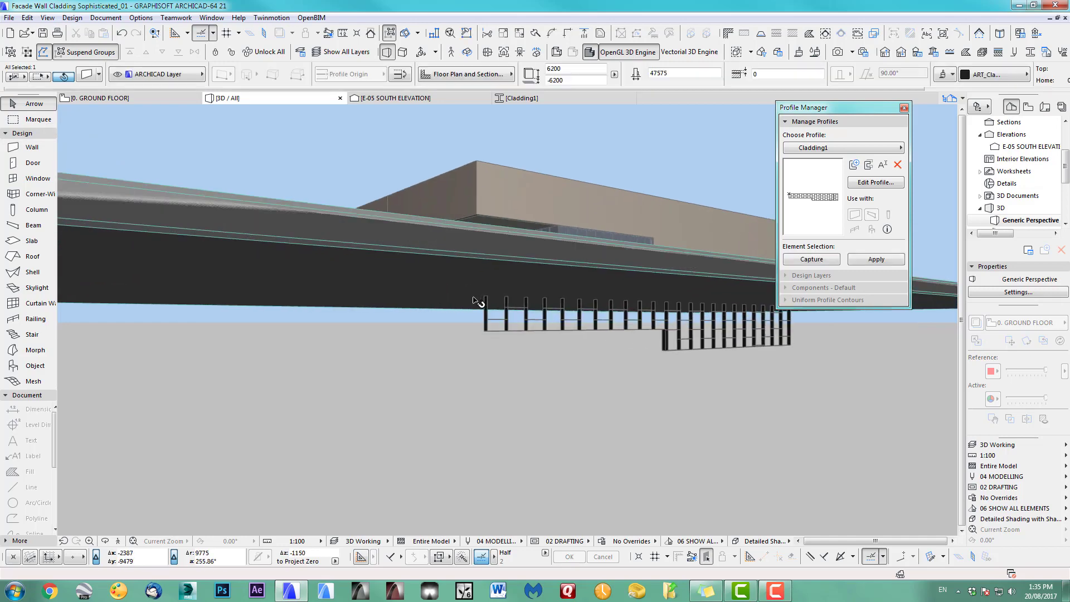
pyautogui.click(489, 283)
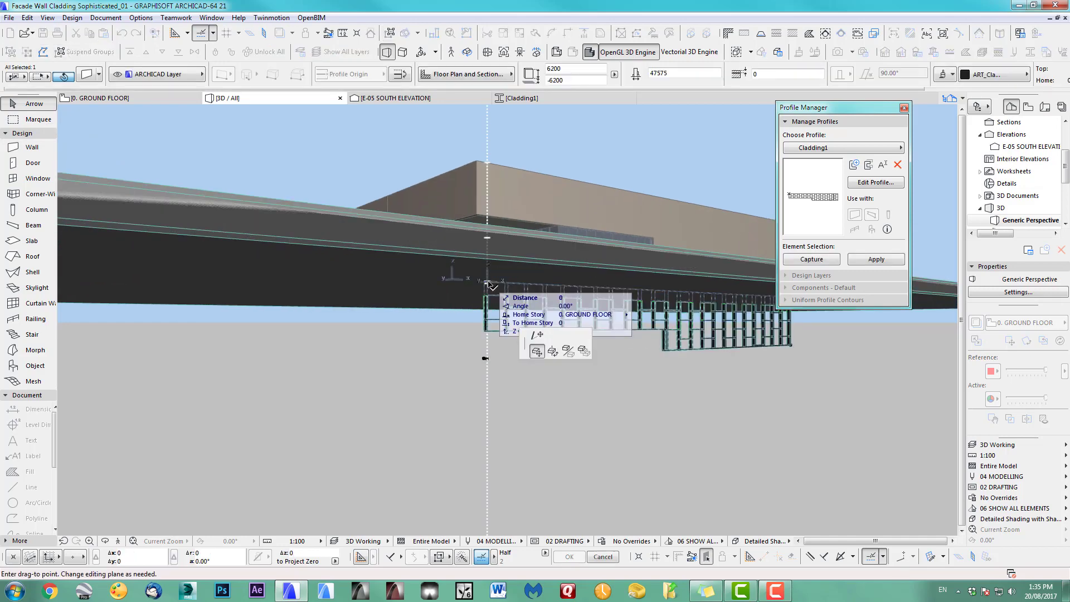
pyautogui.moveTo(486, 213); pyautogui.dragTo(503, 335, button='middle')
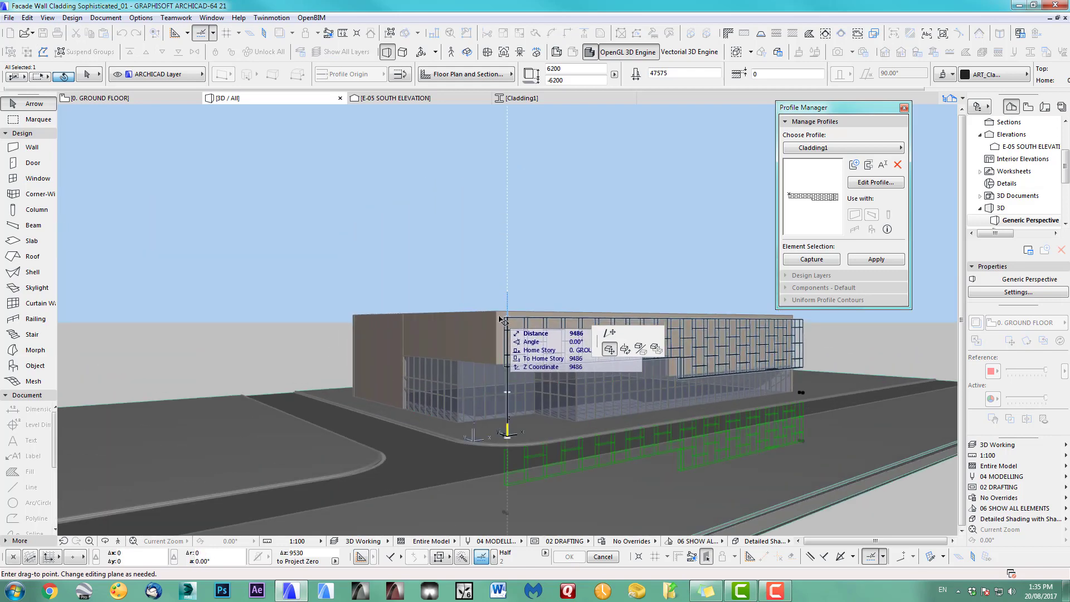
pyautogui.click(497, 313)
# - Lower the cladding wall by elevating it -200 mm relative to its current height
pyautogui.scroll(4, 518, 333)
pyautogui.moveTo(518, 330); pyautogui.dragTo(541, 299, button='middle')
pyautogui.scroll(6, 520, 307)
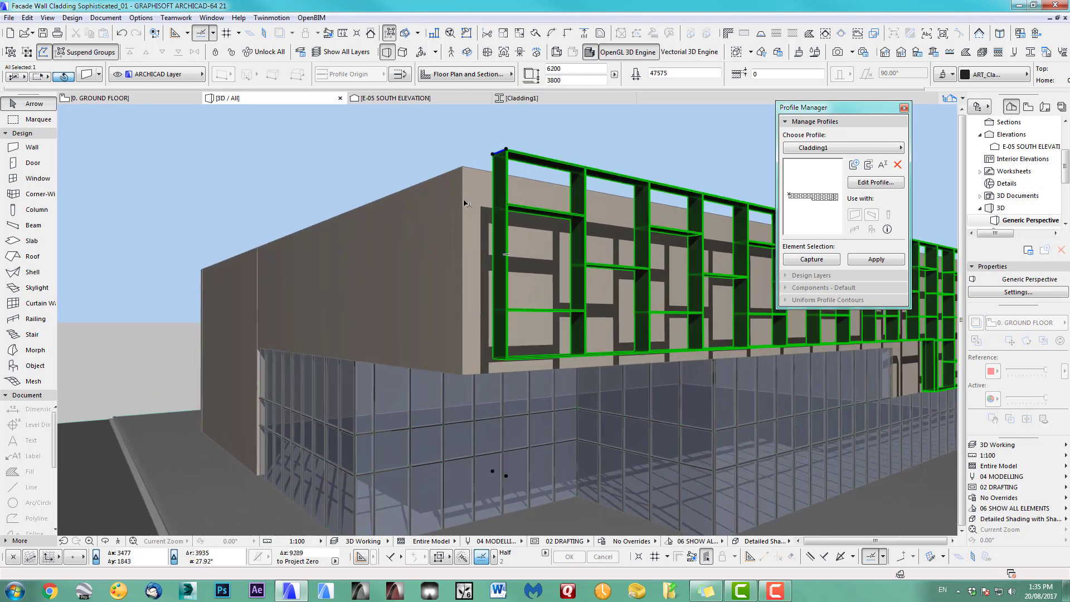
pyautogui.moveTo(535, 146); pyautogui.dragTo(560, 212, button='middle')
pyautogui.moveTo(619, 341); pyautogui.dragTo(540, 211, button='middle')
pyautogui.hotkey('ctrl', '9')
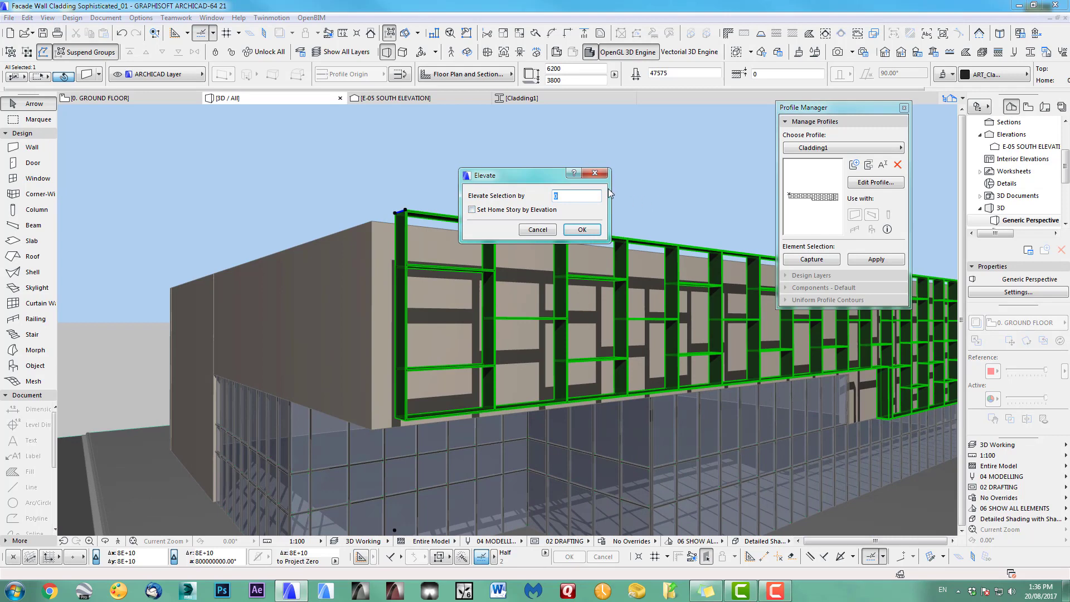
pyautogui.write('-200')
pyautogui.press('Return')
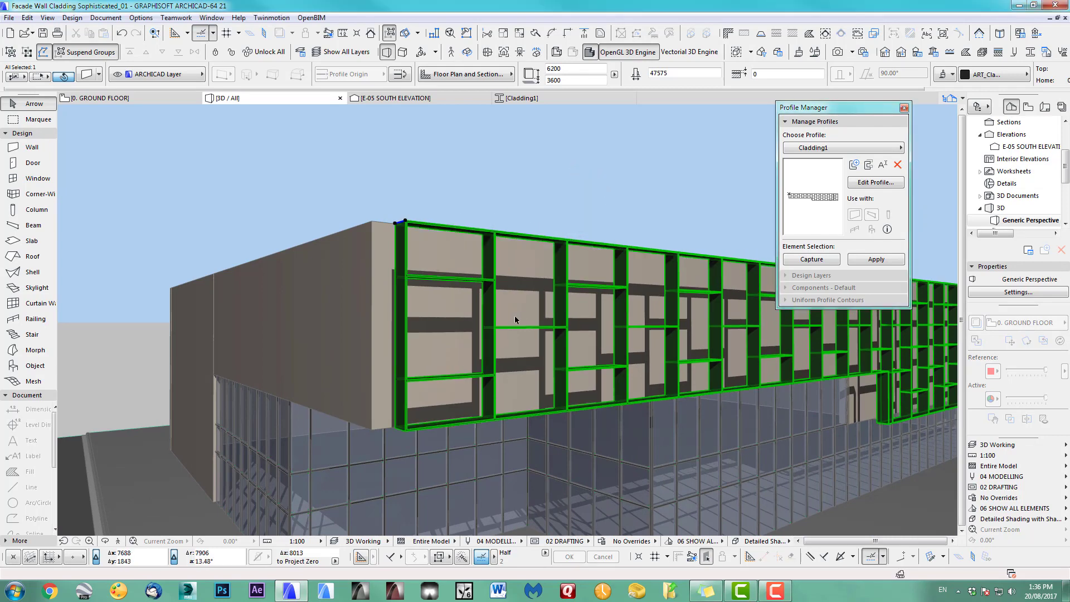
# - In the ground floor plan, move the cladding wall 200 mm in the positive X direction and check it in 3D
pyautogui.press('F2')
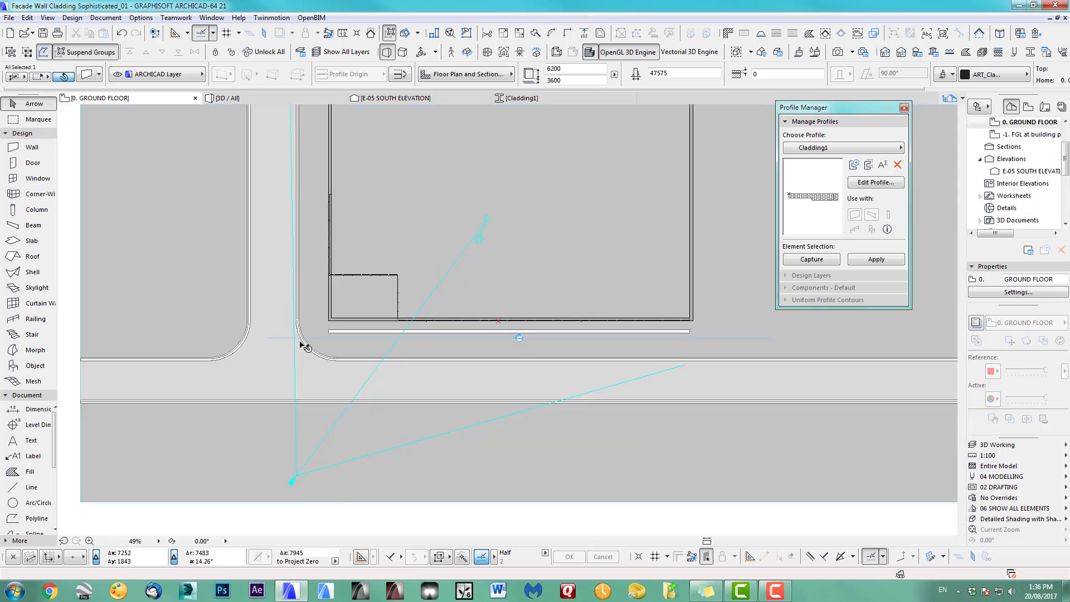
pyautogui.press('Escape')
pyautogui.scroll(8, 329, 337)
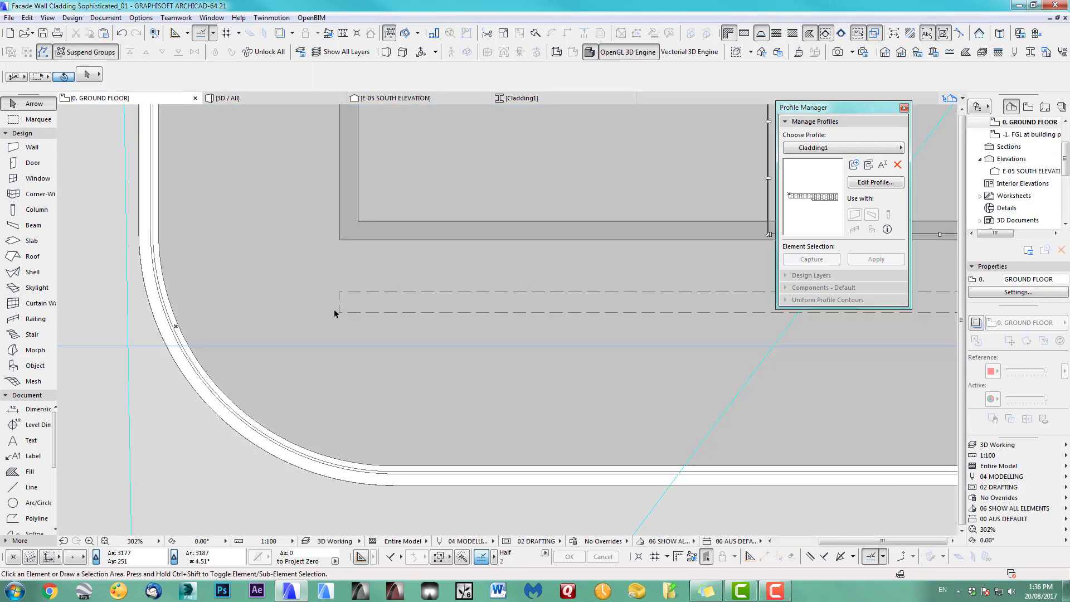
pyautogui.click(339, 314)
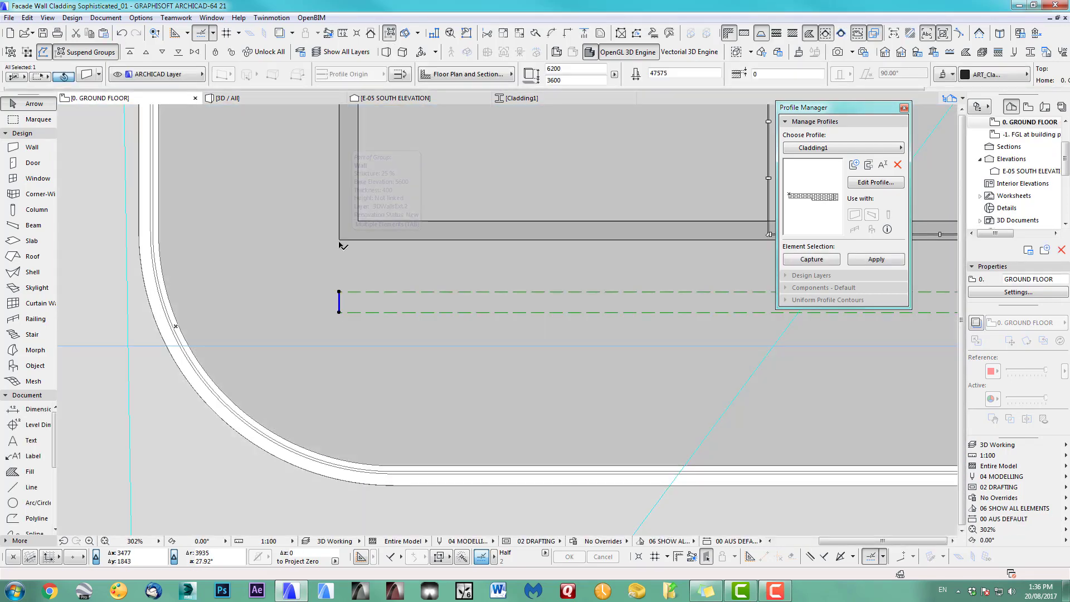
pyautogui.hotkey('ctrl', 'd')
pyautogui.click(341, 275)
pyautogui.write('x200+')
pyautogui.press('Return')
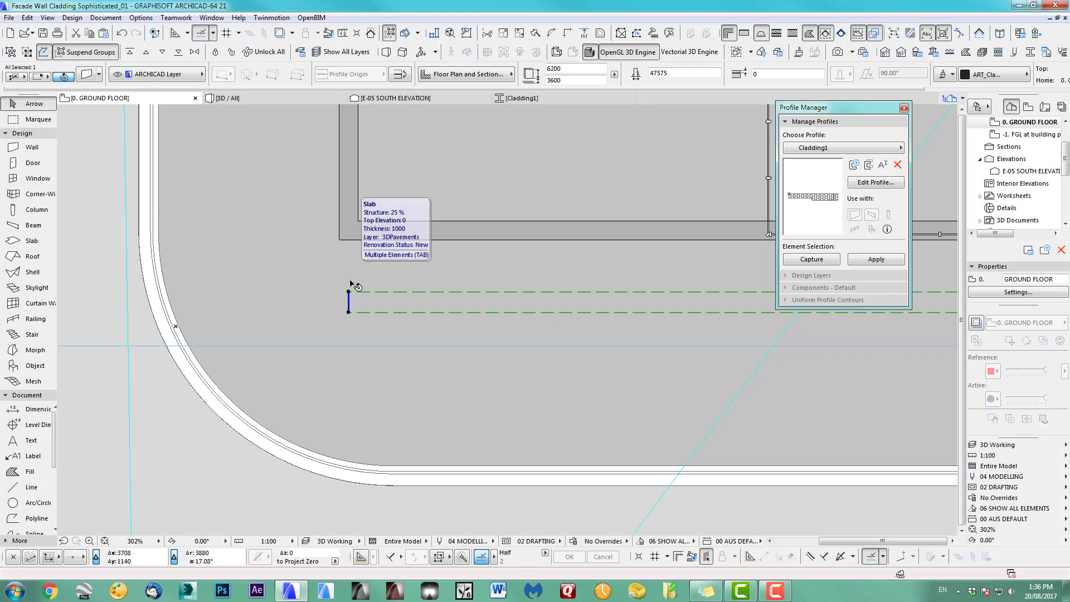
pyautogui.press('F3')
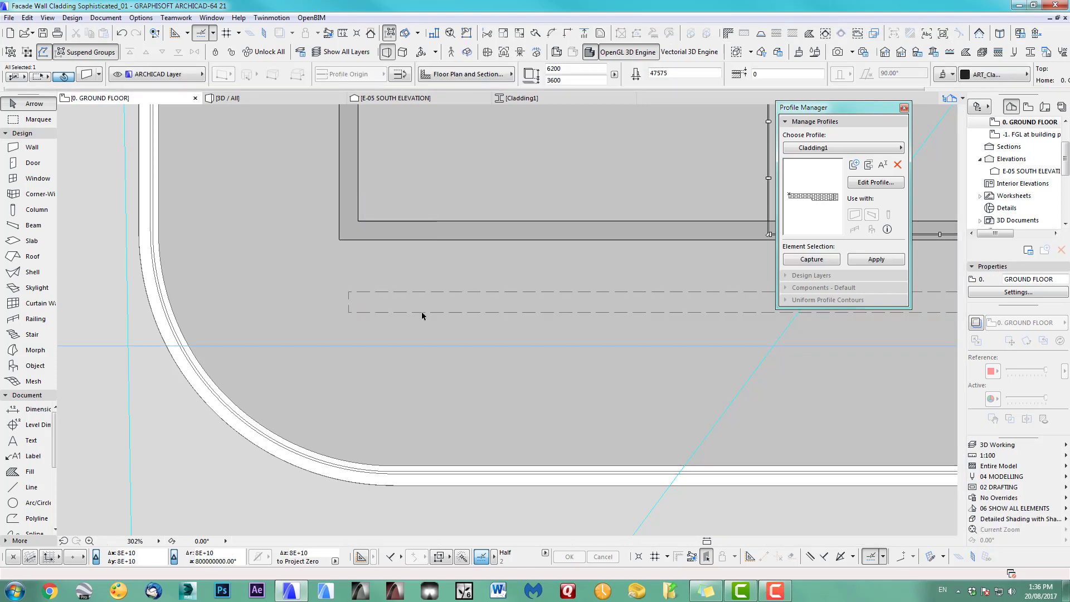
# - Move the cladding wall in the ground floor plan so its upper edge lies on the south facade's outer face
pyautogui.click(347, 313)
pyautogui.moveTo(370, 300); pyautogui.dragTo(460, 358, button='middle')
pyautogui.hotkey('ctrl', 'd')
pyautogui.scroll(8, 440, 353)
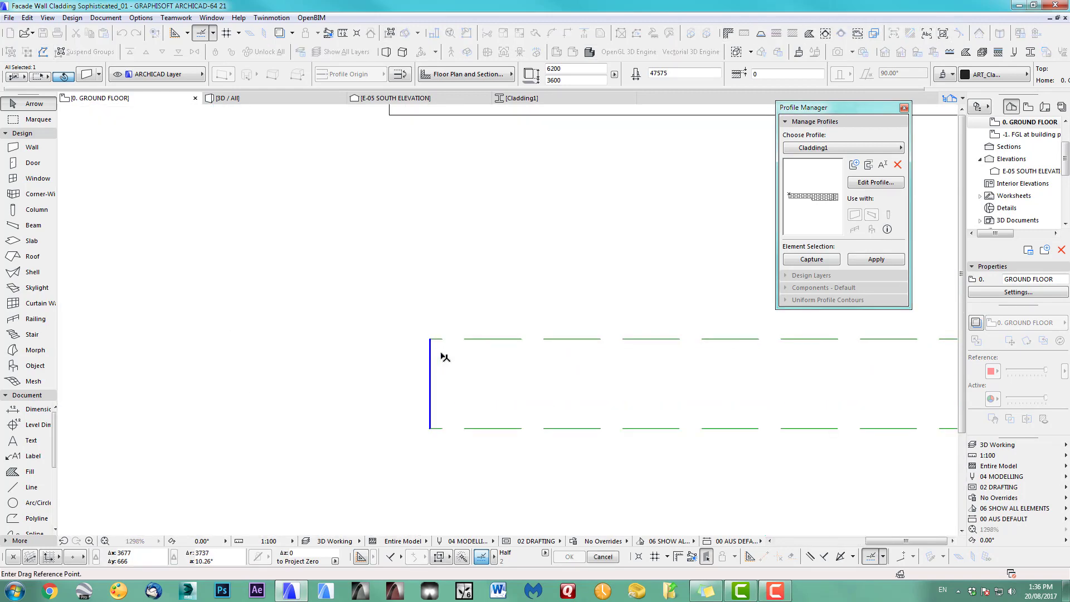
pyautogui.click(429, 339)
pyautogui.scroll(-3, 446, 178)
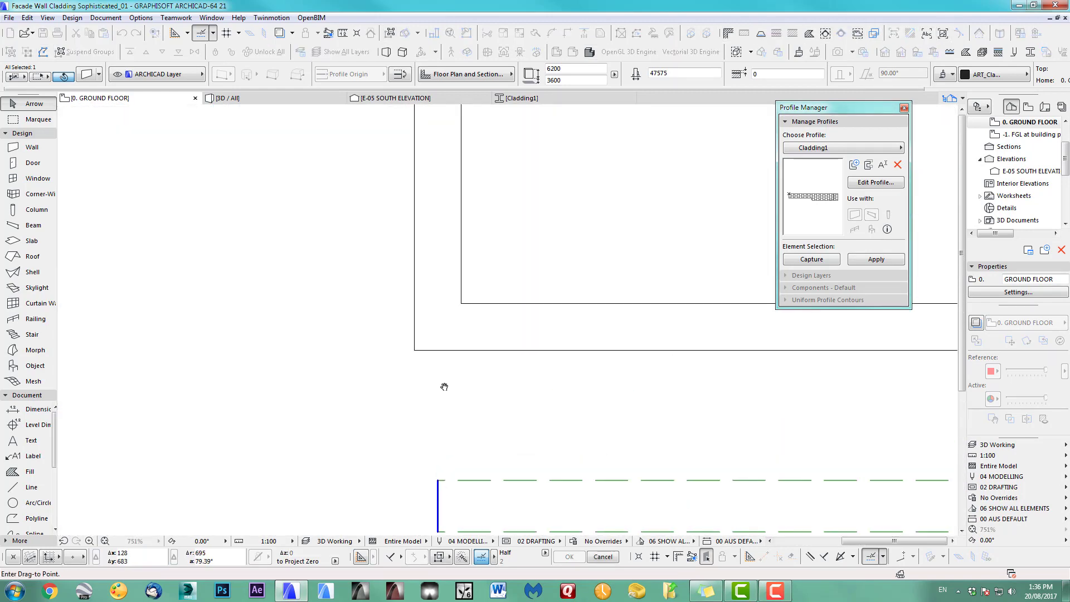
pyautogui.scroll(2, 441, 379)
pyautogui.click(437, 371)
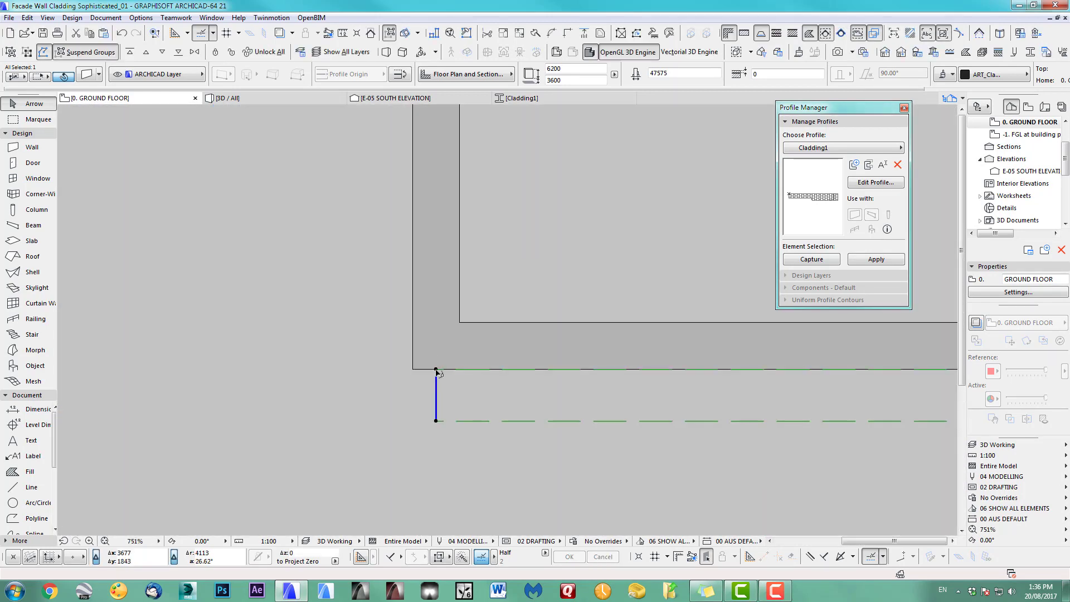
pyautogui.click(437, 373)
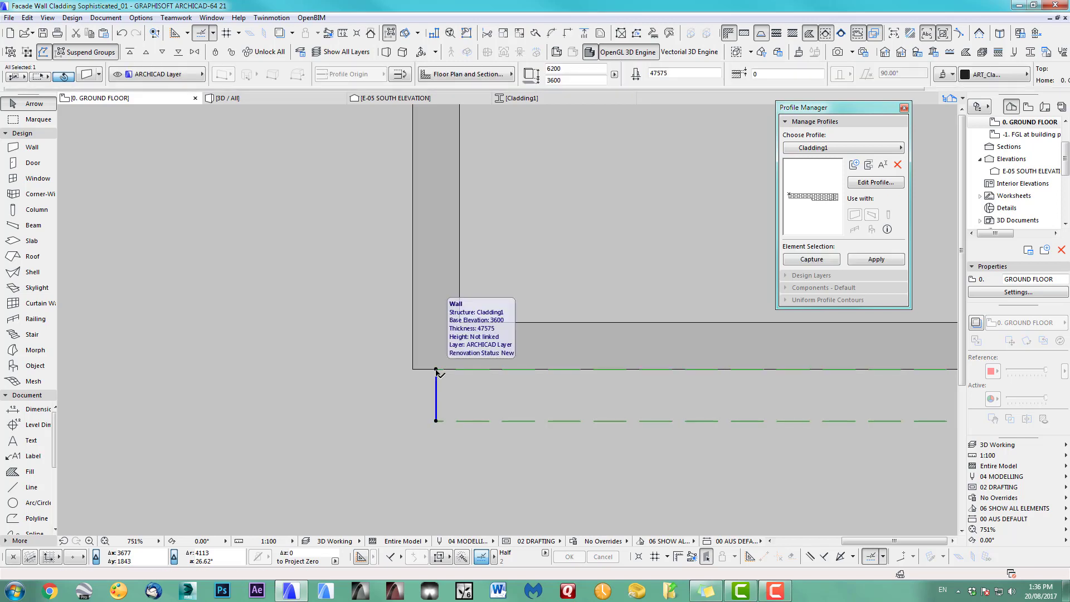
pyautogui.click(437, 369)
pyautogui.press('y')
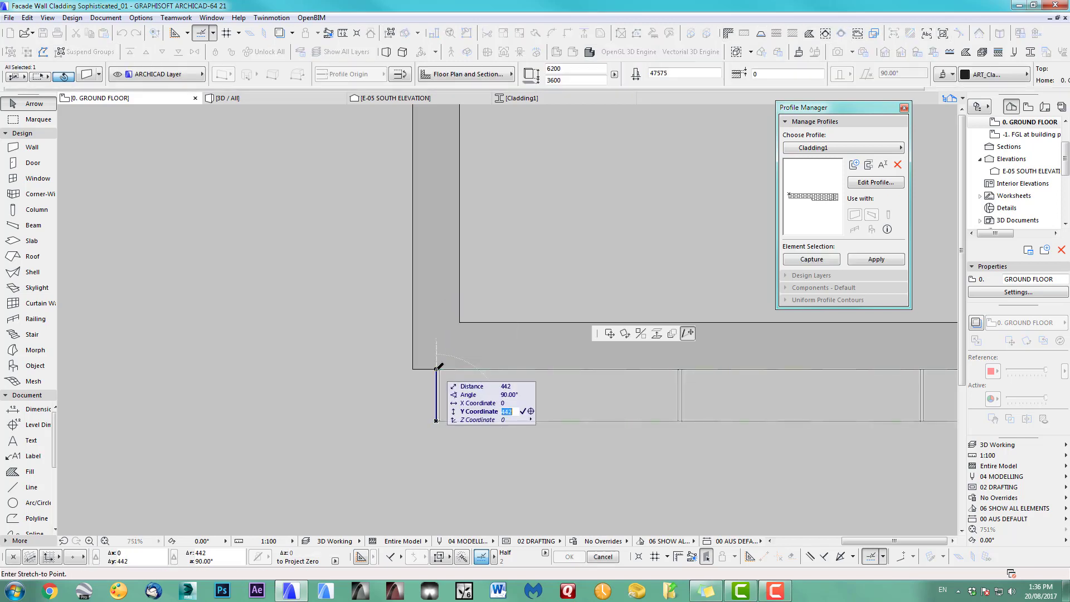
pyautogui.press('Return')
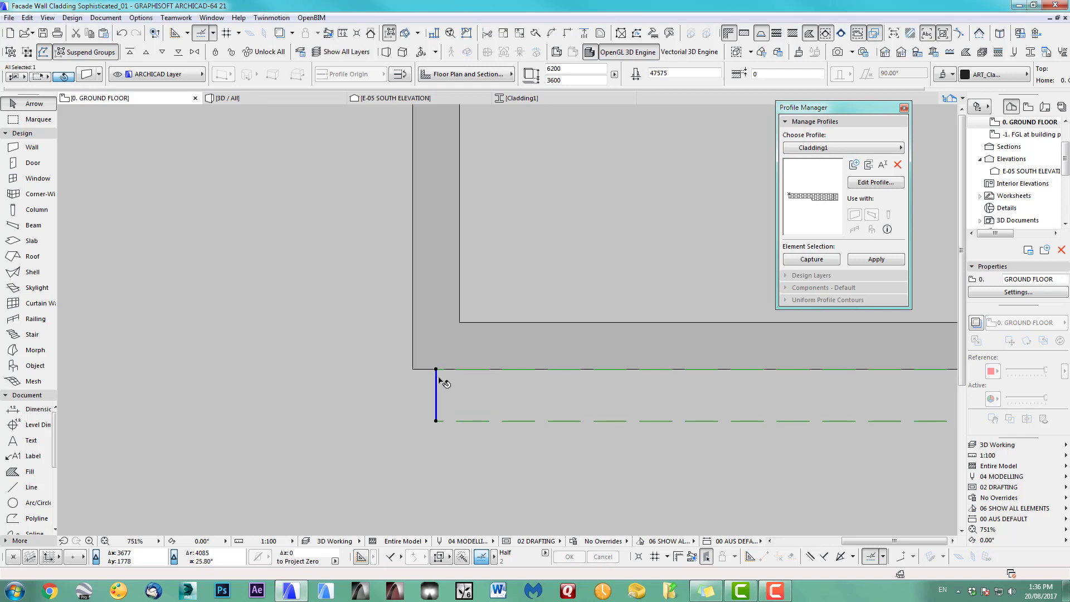
pyautogui.scroll(3, 446, 388)
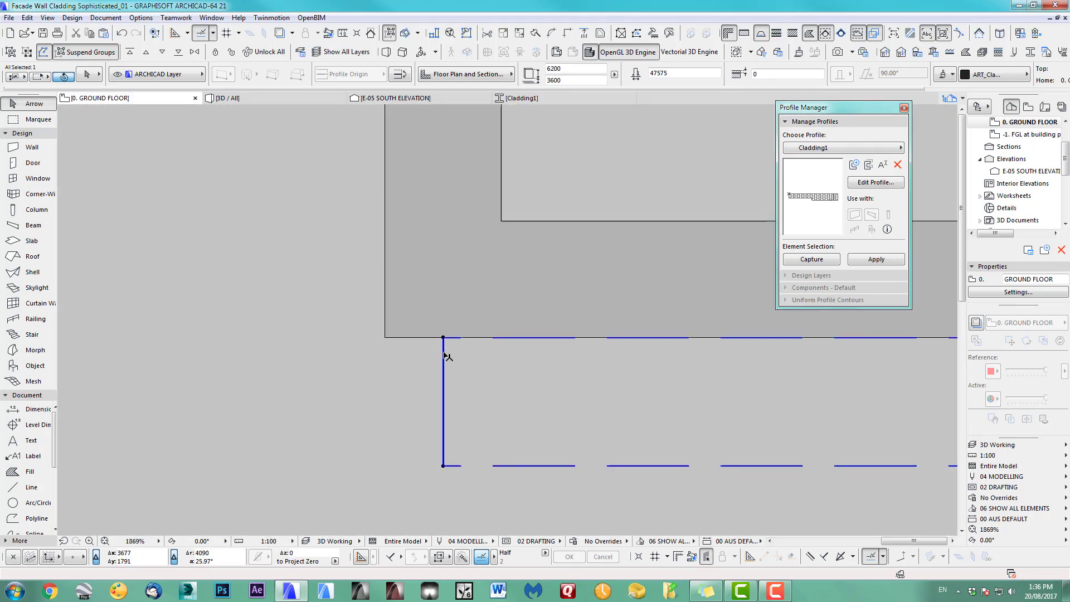
pyautogui.press('Escape')
# - Move the cladding wall 30 mm in the positive Y direction, into the south facade wall, and deselect it
pyautogui.click(444, 355)
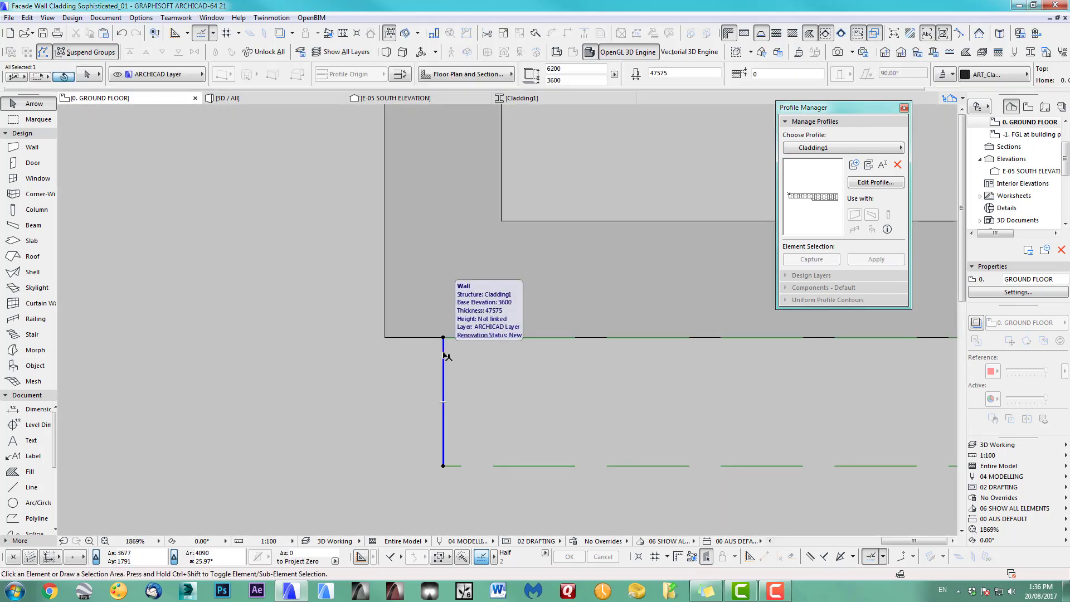
pyautogui.click(485, 262)
pyautogui.hotkey('ctrl', 'd')
pyautogui.click(443, 339)
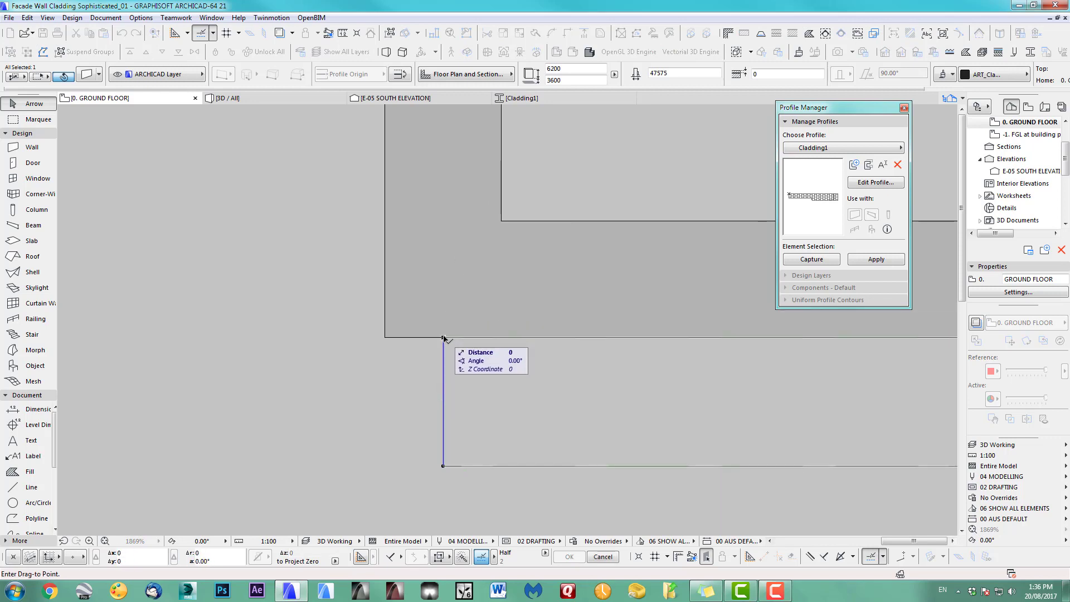
pyautogui.write('y')
pyautogui.write('30')
pyautogui.press('Return')
pyautogui.scroll(-1, 424, 349)
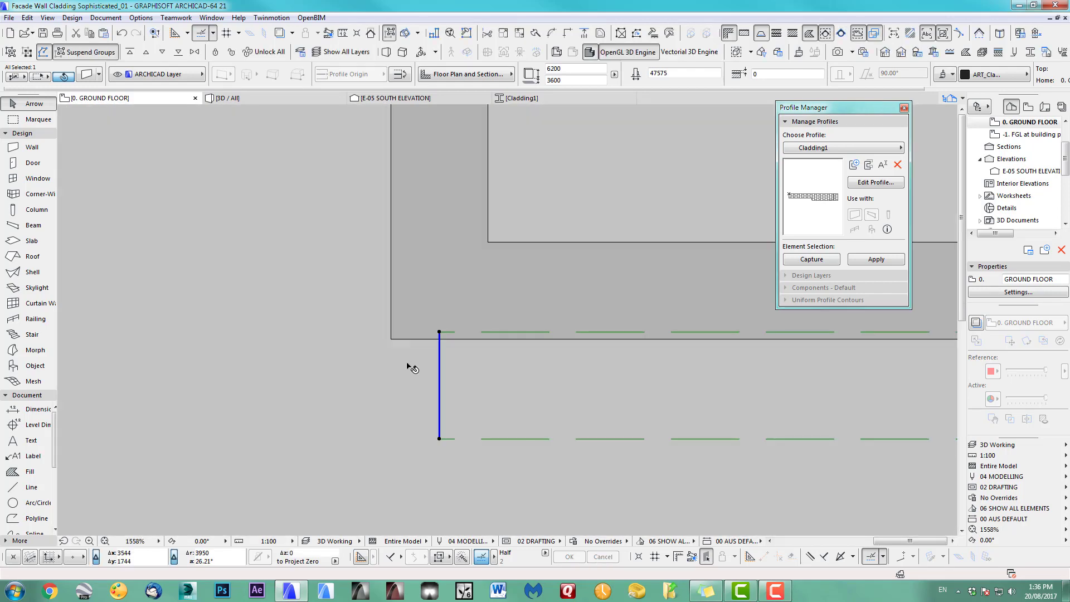
pyautogui.click(407, 366)
pyautogui.press('Escape')
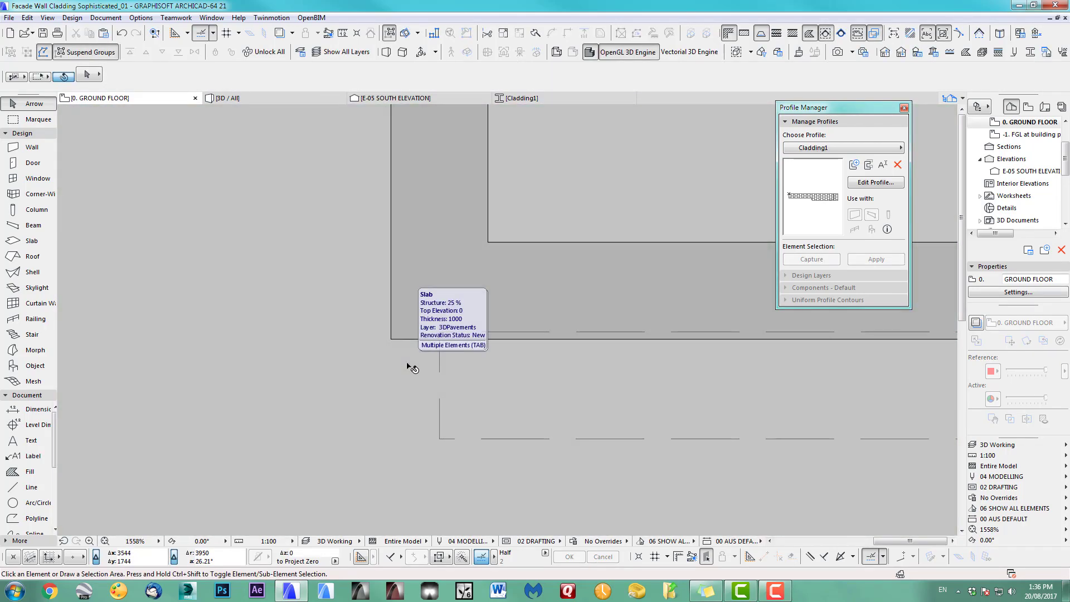
# - Inspect in 3D how the cladding wall sits in the south facade at the building's corner
pyautogui.press('F3')
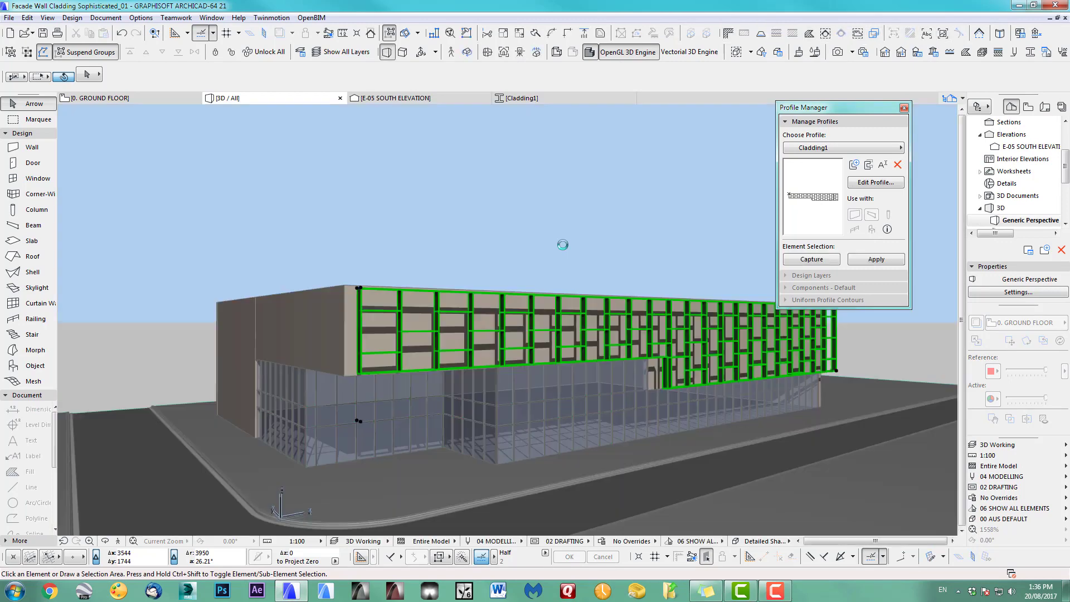
pyautogui.scroll(3, 355, 322)
pyautogui.moveTo(363, 322); pyautogui.dragTo(693, 480, button='middle')
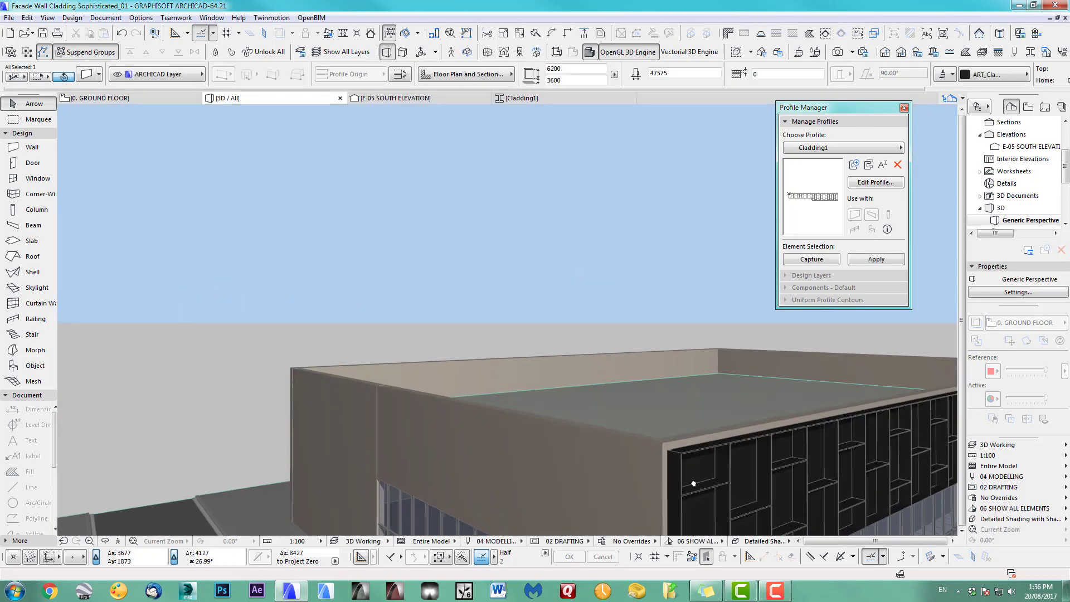
pyautogui.scroll(5, 680, 457)
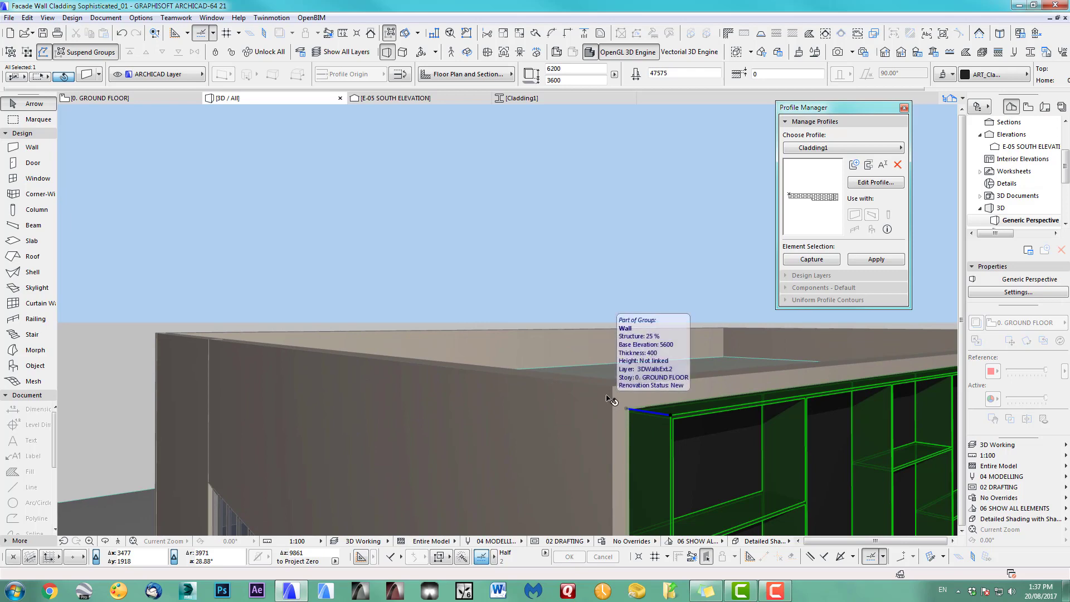
pyautogui.scroll(-6, 311, 219)
pyautogui.scroll(-3, 392, 284)
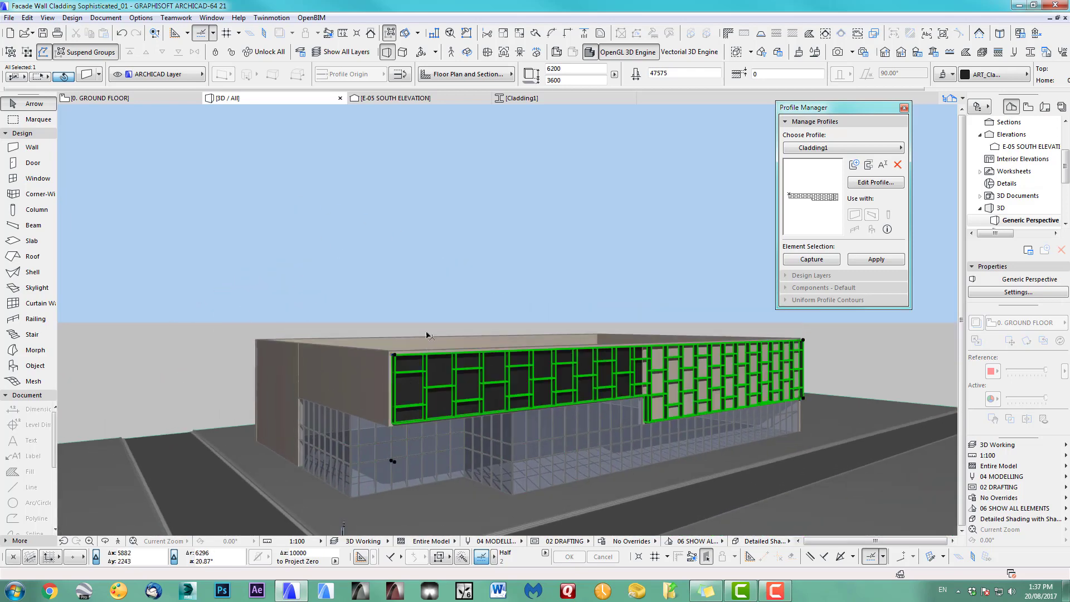
pyautogui.click(419, 278)
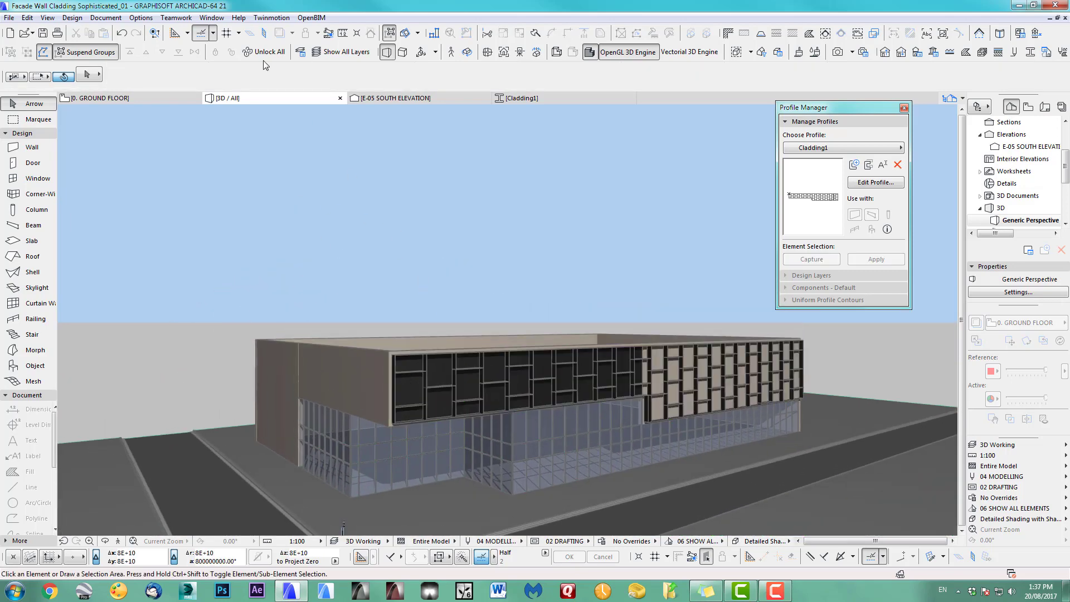
# - Open Solid Element Operations and place its palette clear of the building model
pyautogui.click(72, 18)
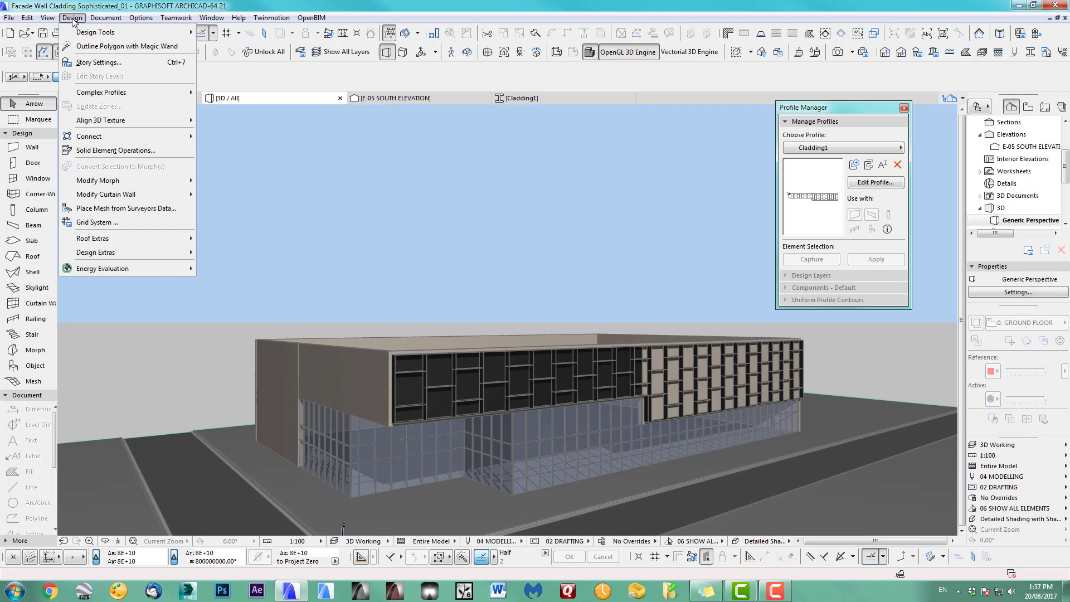
pyautogui.click(113, 150)
pyautogui.moveTo(128, 106); pyautogui.dragTo(142, 108)
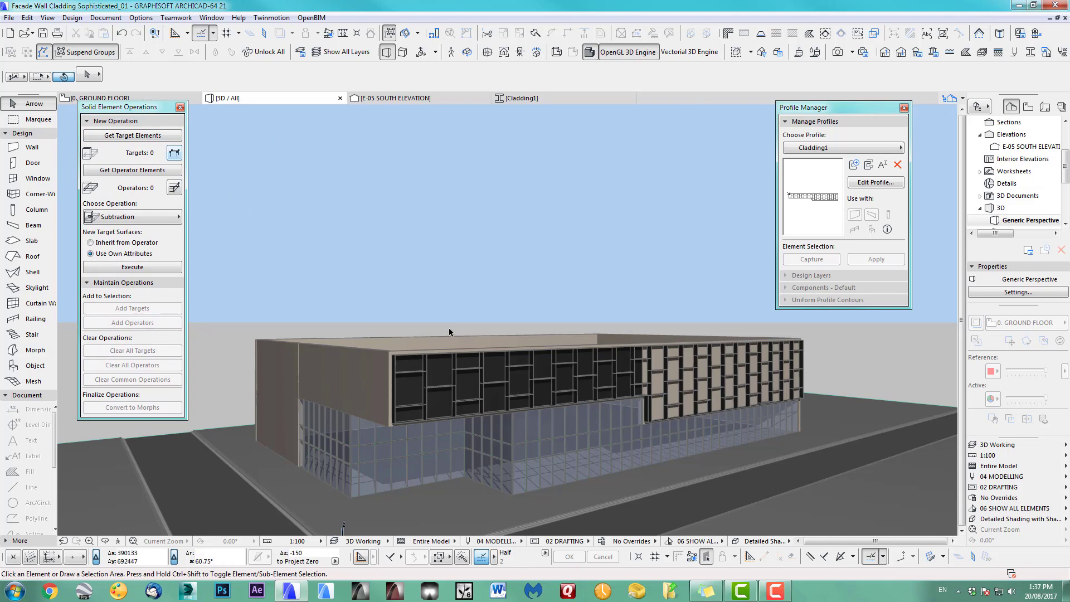
# - Set the side wall at the corner and both upper south facade walls as the targets of the solid operation
pyautogui.moveTo(463, 320); pyautogui.dragTo(479, 329, button='middle')
pyautogui.keyDown('shift'); pyautogui.moveTo(525, 371); pyautogui.dragTo(539, 389, button='middle'); pyautogui.keyUp('shift')
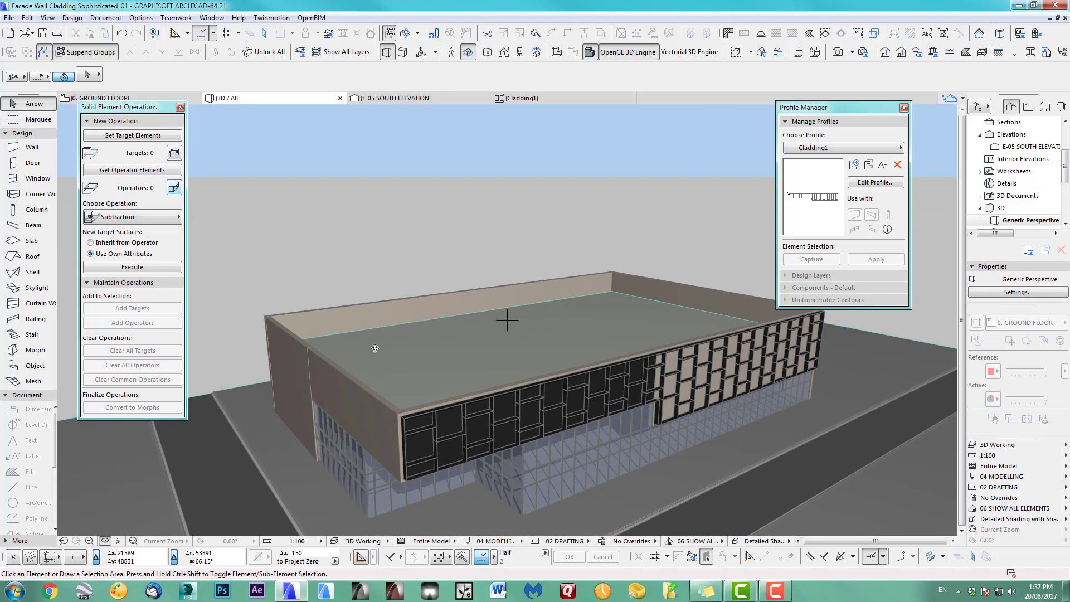
pyautogui.click(393, 422)
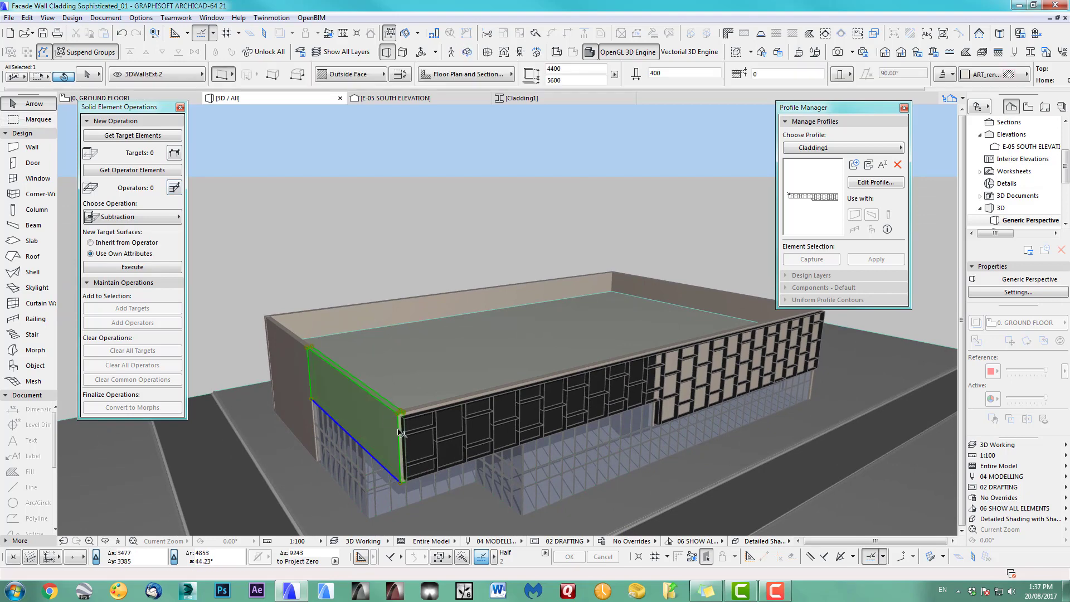
pyautogui.scroll(2, 406, 433)
pyautogui.scroll(3, 406, 433)
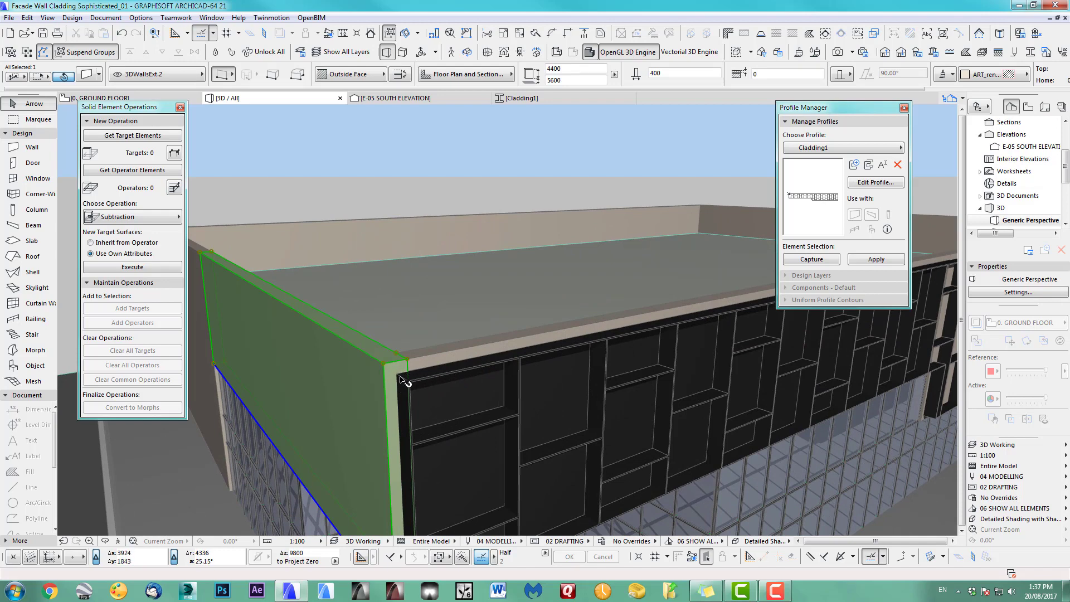
pyautogui.keyDown('shift'); pyautogui.click(444, 360); pyautogui.keyUp('shift')
pyautogui.moveTo(705, 376); pyautogui.dragTo(222, 465, button='middle')
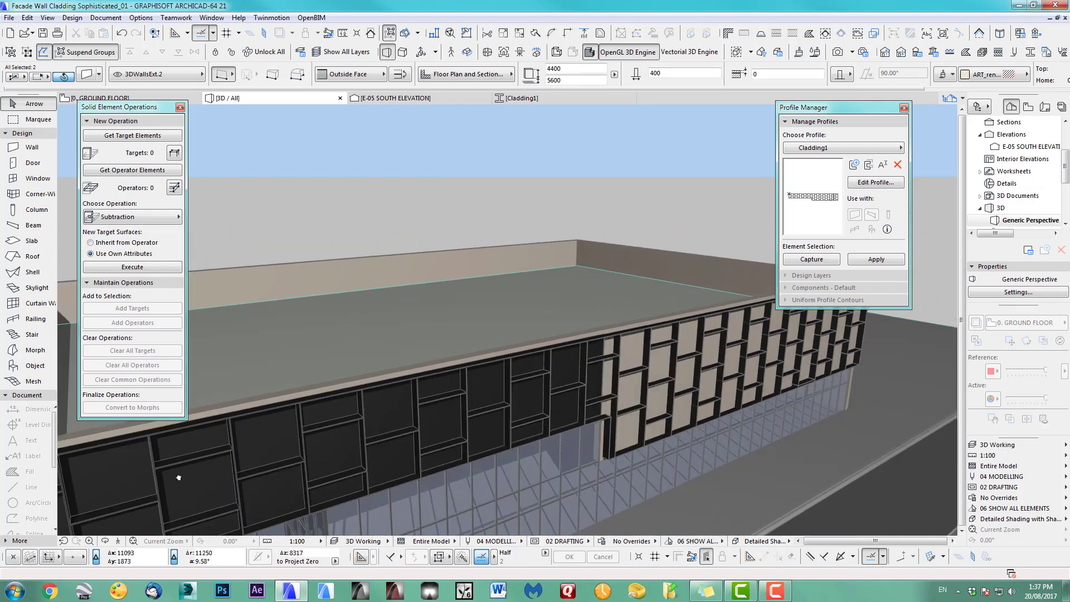
pyautogui.keyDown('shift'); pyautogui.click(670, 337); pyautogui.keyUp('shift')
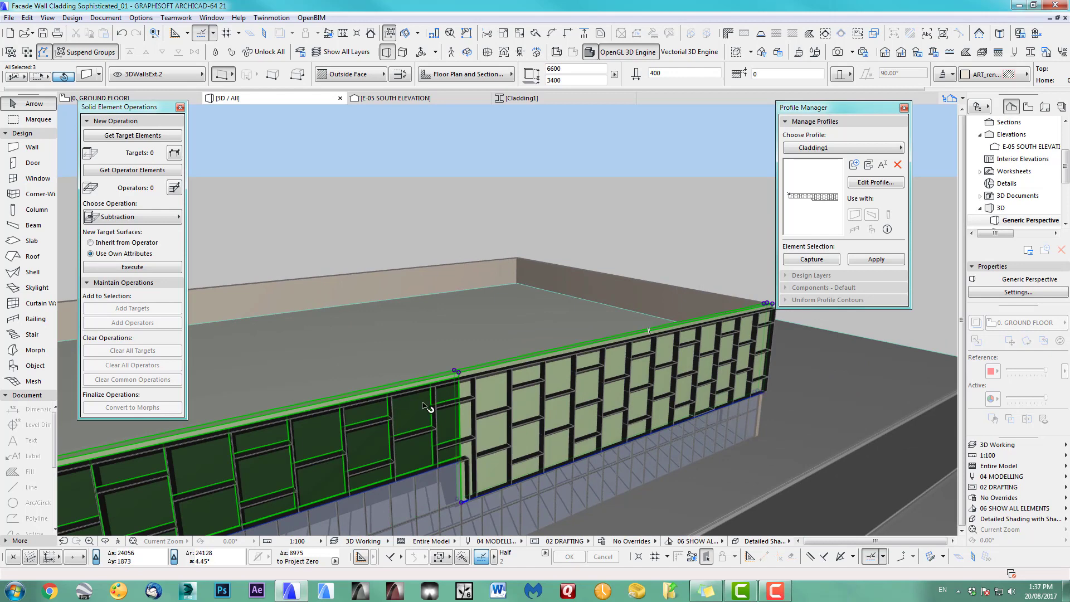
pyautogui.keyDown('shift'); pyautogui.moveTo(428, 408); pyautogui.dragTo(499, 372, button='middle'); pyautogui.keyUp('shift')
pyautogui.click(132, 135)
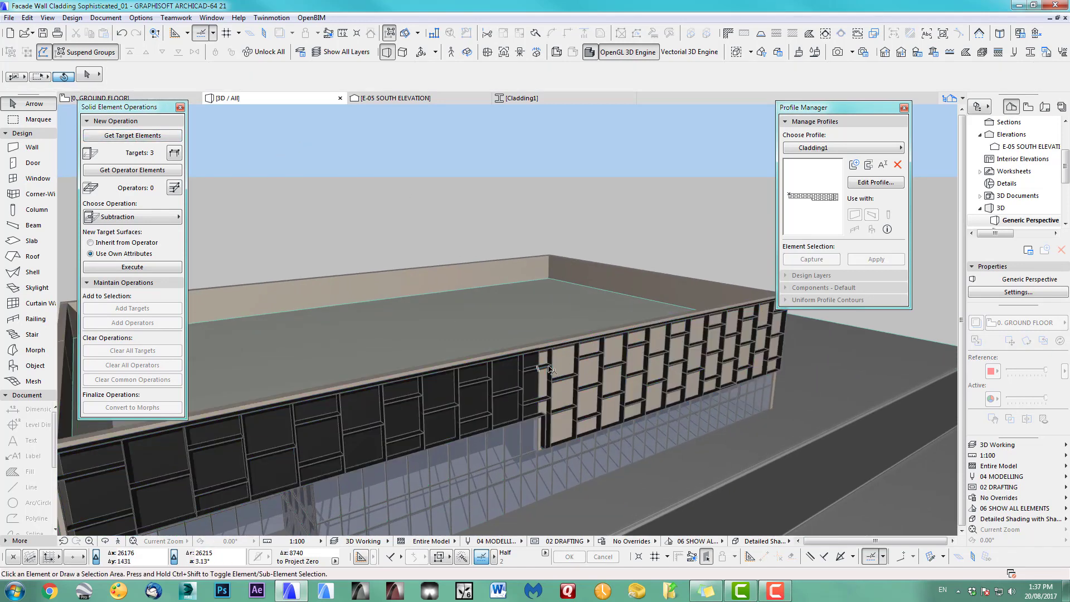
# - Subtract the cladding wall, as operator, from the target walls with new surfaces inherited from the operator, and clear the selection
pyautogui.click(472, 362)
pyautogui.click(144, 170)
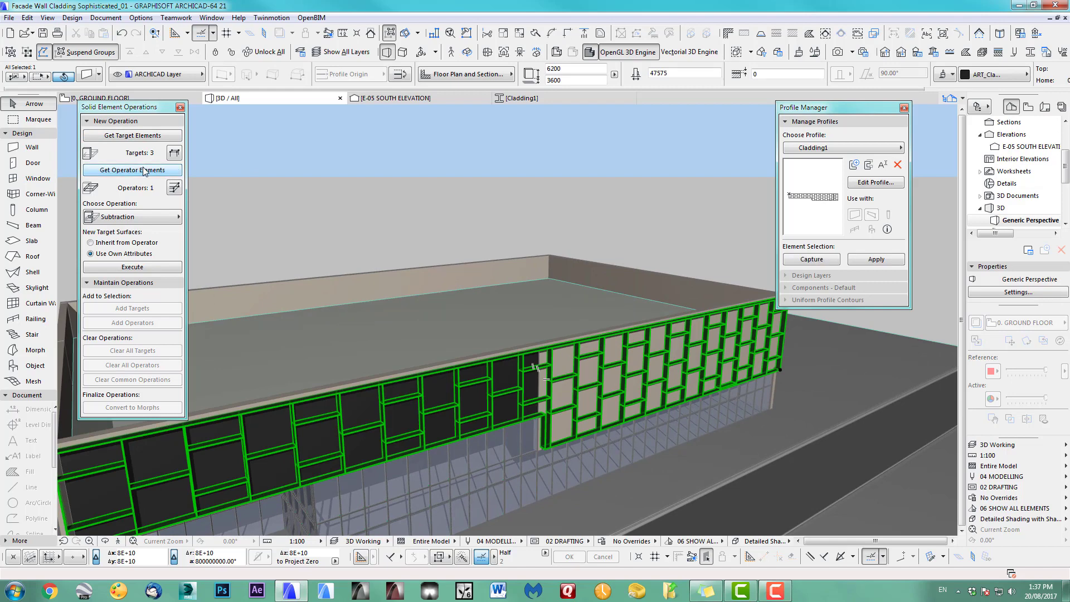
pyautogui.click(137, 219)
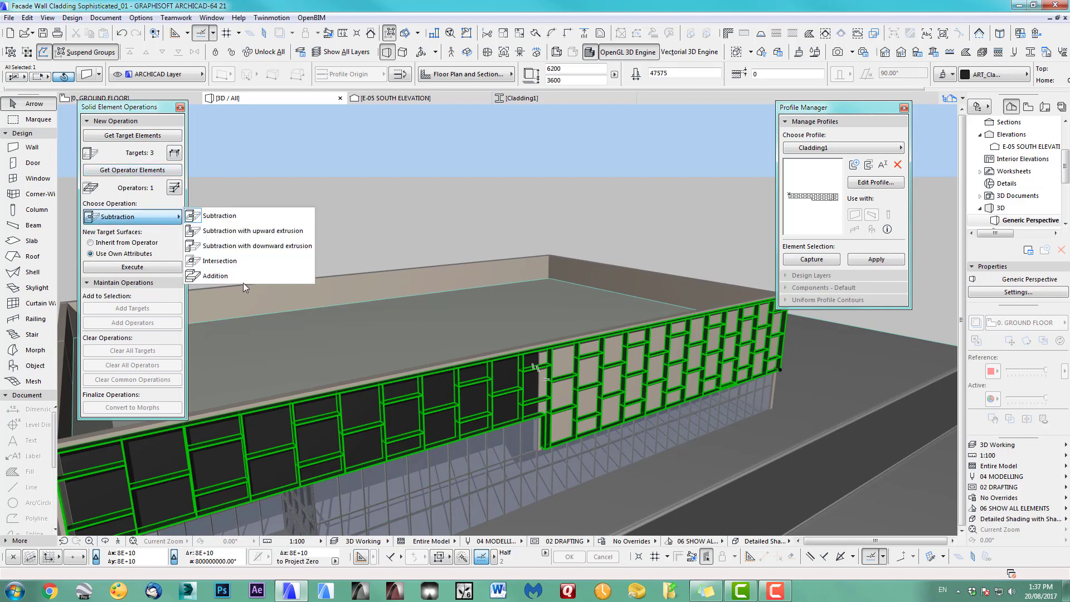
pyautogui.click(222, 217)
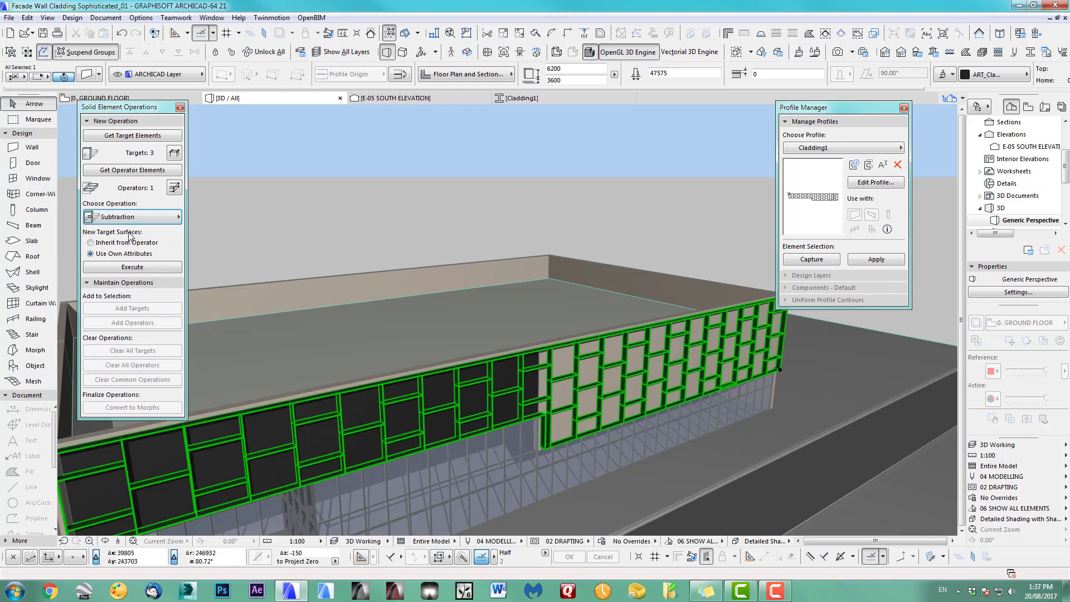
pyautogui.click(124, 267)
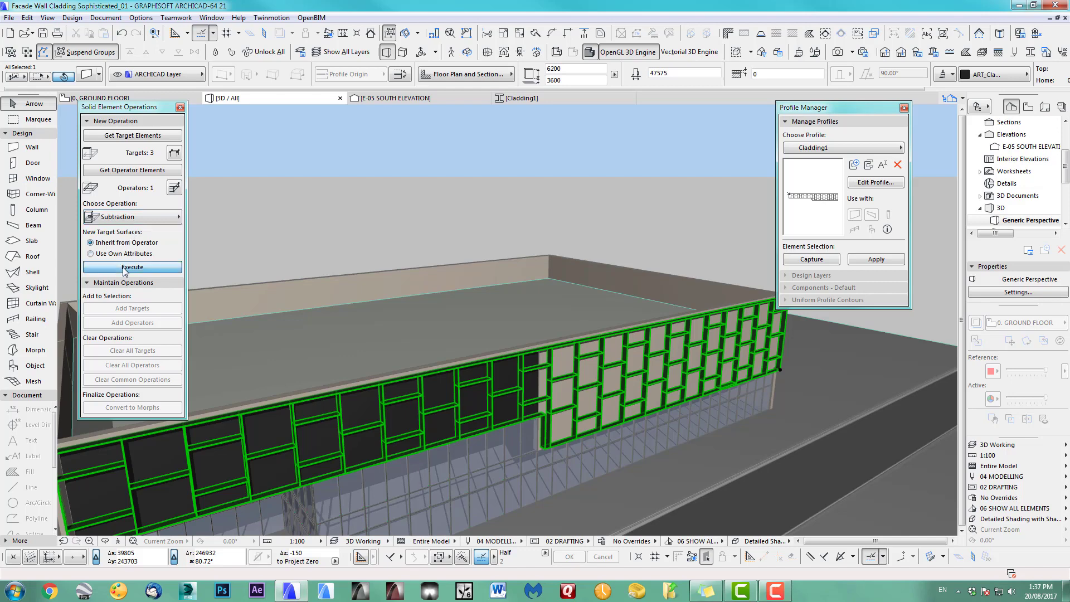
pyautogui.click(576, 167)
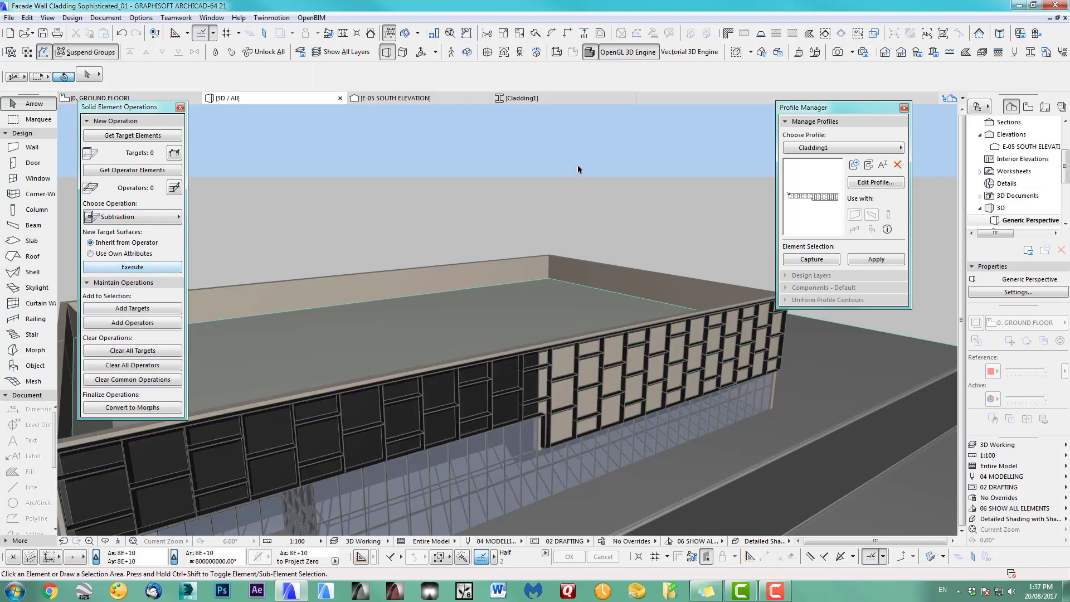
# - Assign the cladding wall to the 3D Cutting Elements layer
pyautogui.moveTo(432, 419); pyautogui.dragTo(670, 355, button='middle')
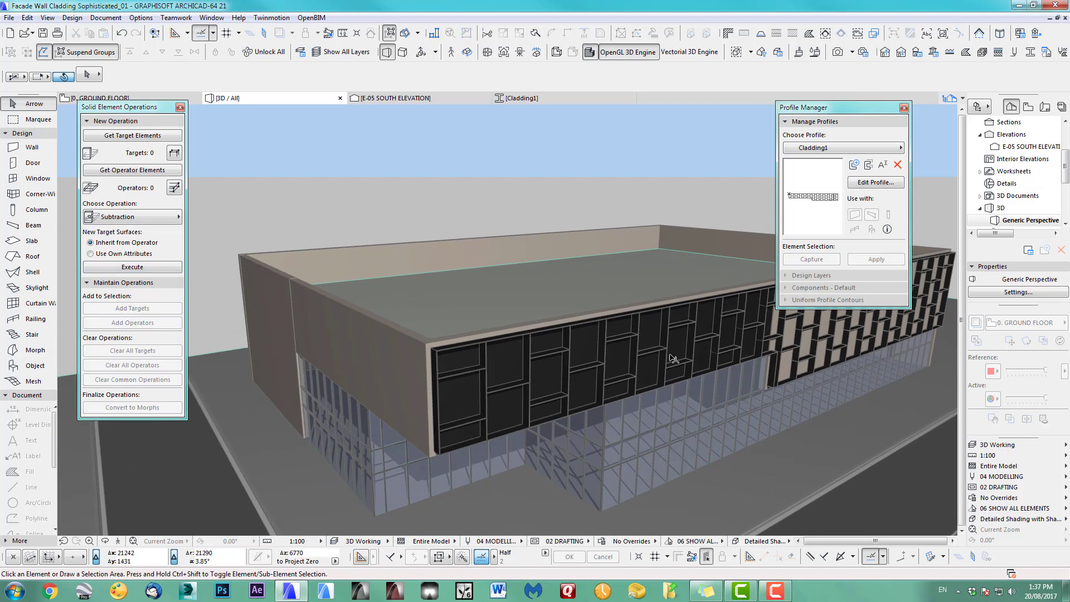
pyautogui.click(439, 355)
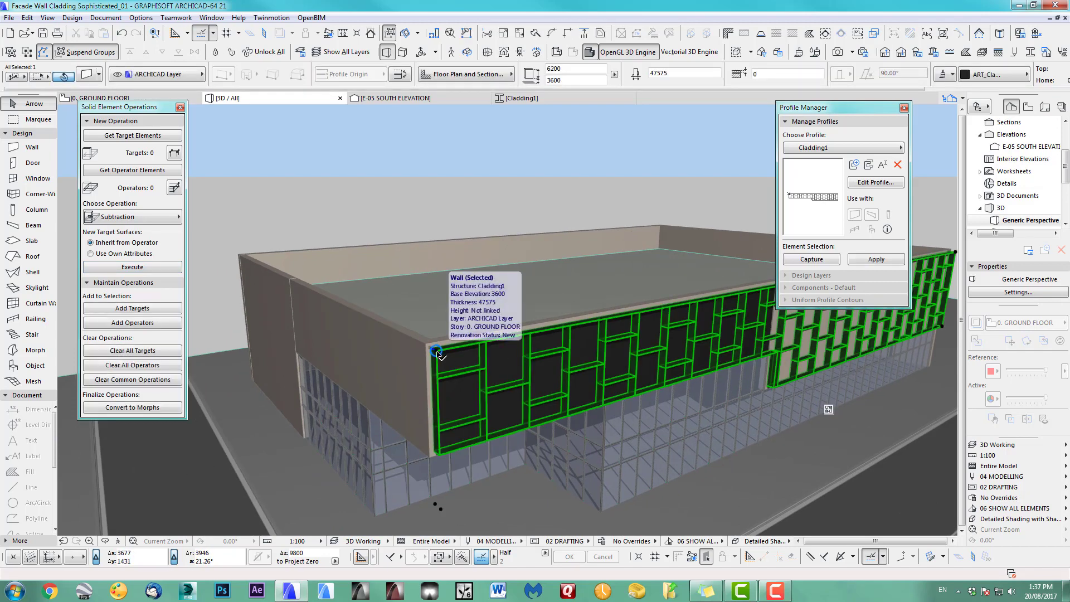
pyautogui.click(170, 75)
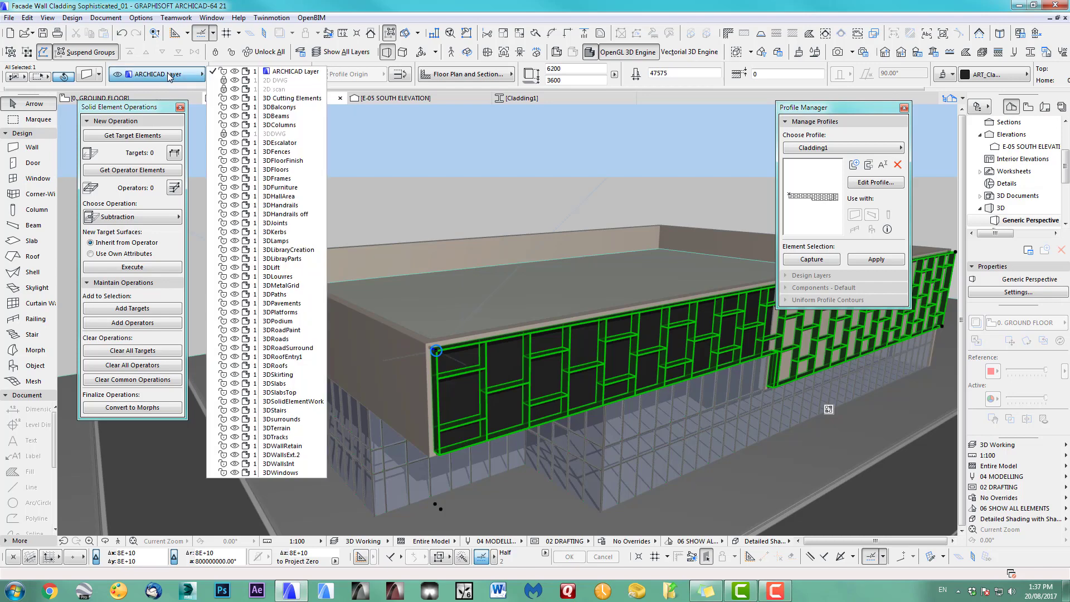
pyautogui.click(303, 100)
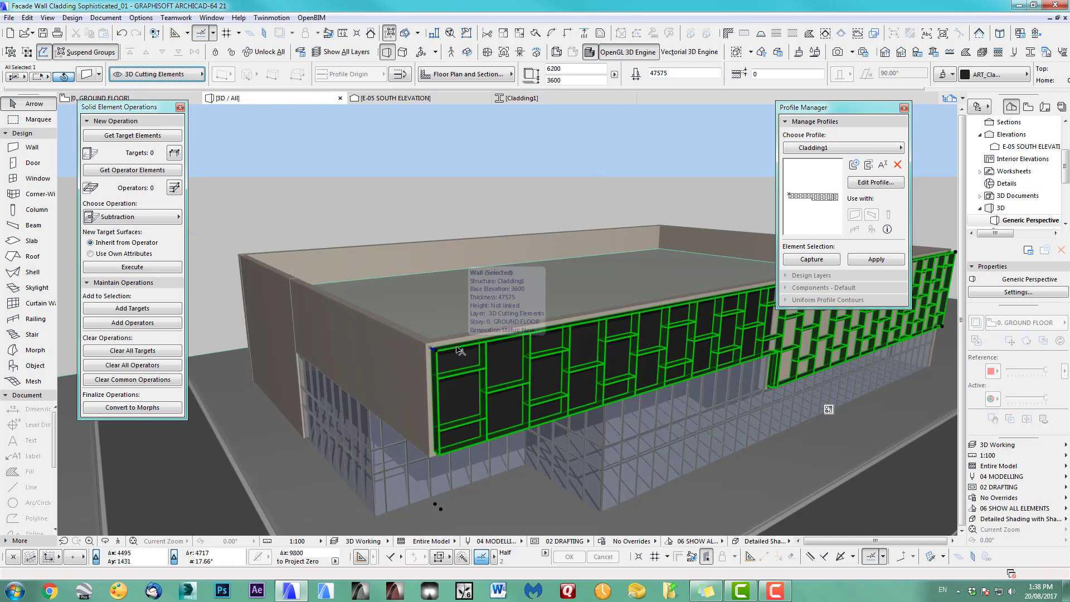
# - Hide the cladding wall's layer and inspect the joints cut into the south facade up close
pyautogui.rightClick(457, 348)
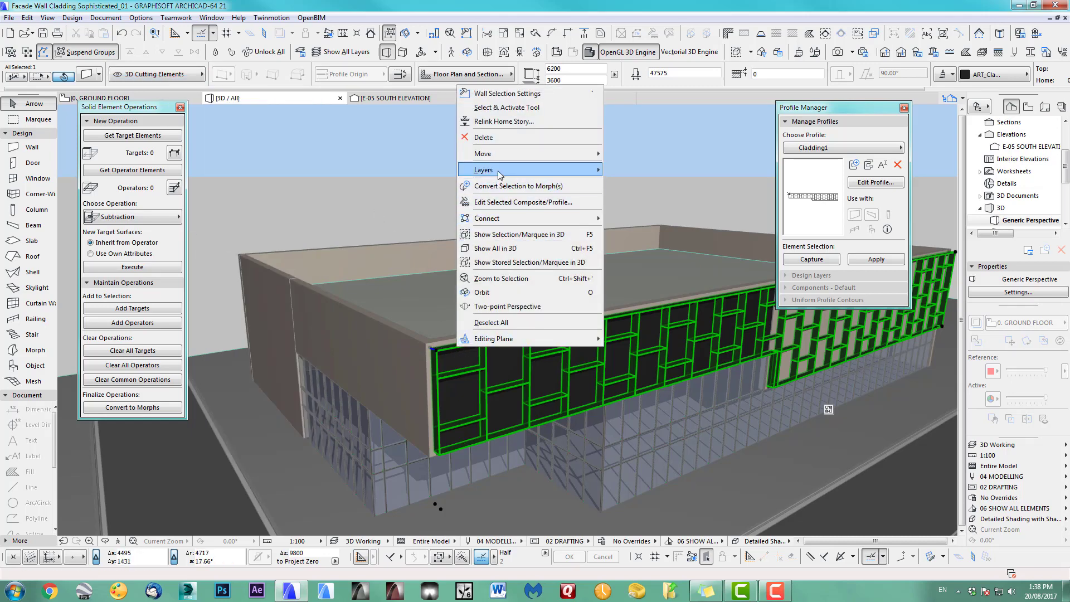
pyautogui.moveTo(500, 175)
pyautogui.click(626, 185)
pyautogui.moveTo(604, 341); pyautogui.dragTo(262, 271, button='middle')
pyautogui.scroll(4, 557, 287)
pyautogui.moveTo(520, 310); pyautogui.dragTo(518, 262, button='middle')
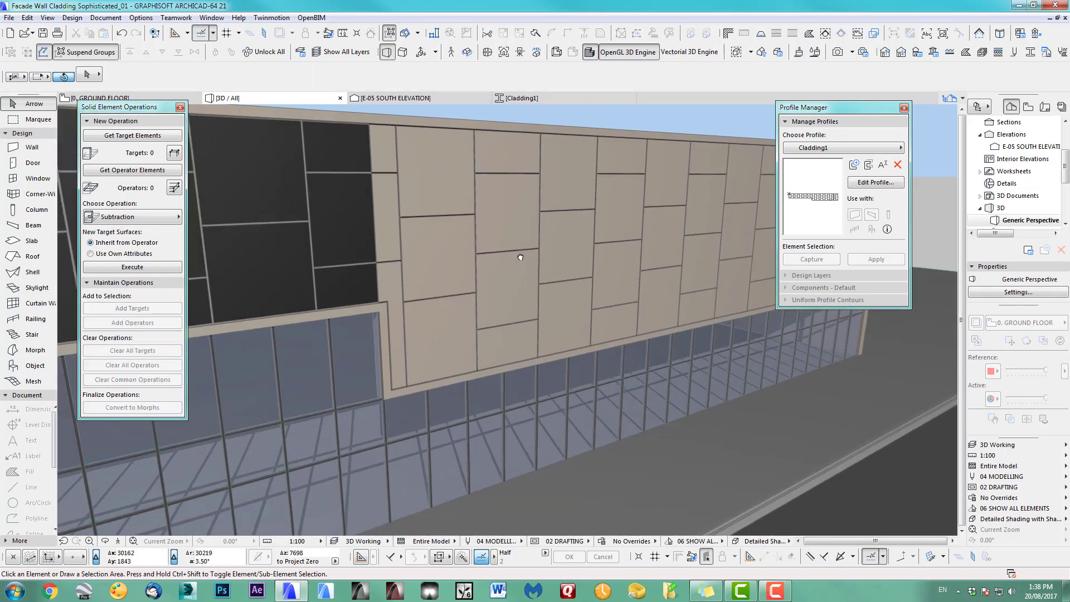
# - Examine the black and beige cladding sections of the south facade up close and from the building's corner
pyautogui.scroll(10, 518, 262)
pyautogui.moveTo(367, 355); pyautogui.dragTo(387, 437, button='middle')
pyautogui.moveTo(680, 339); pyautogui.dragTo(552, 361, button='middle')
pyautogui.scroll(-7, 545, 361)
pyautogui.moveTo(466, 434); pyautogui.dragTo(654, 342, button='middle')
pyautogui.scroll(-3, 657, 344)
pyautogui.scroll(2, 626, 334)
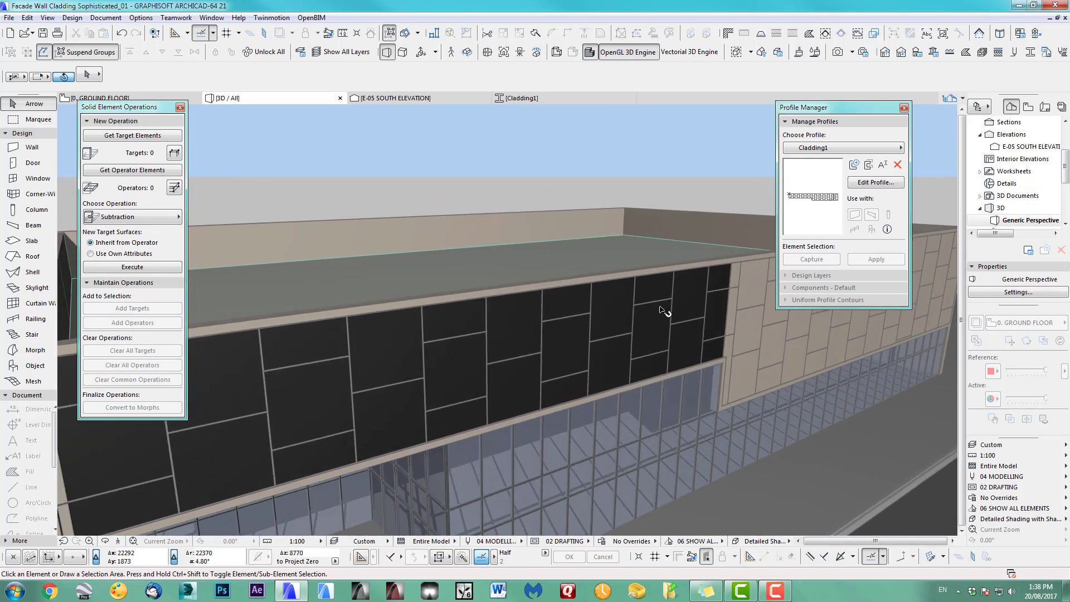
pyautogui.scroll(-2, 564, 344)
pyautogui.moveTo(528, 355); pyautogui.dragTo(532, 316, button='middle')
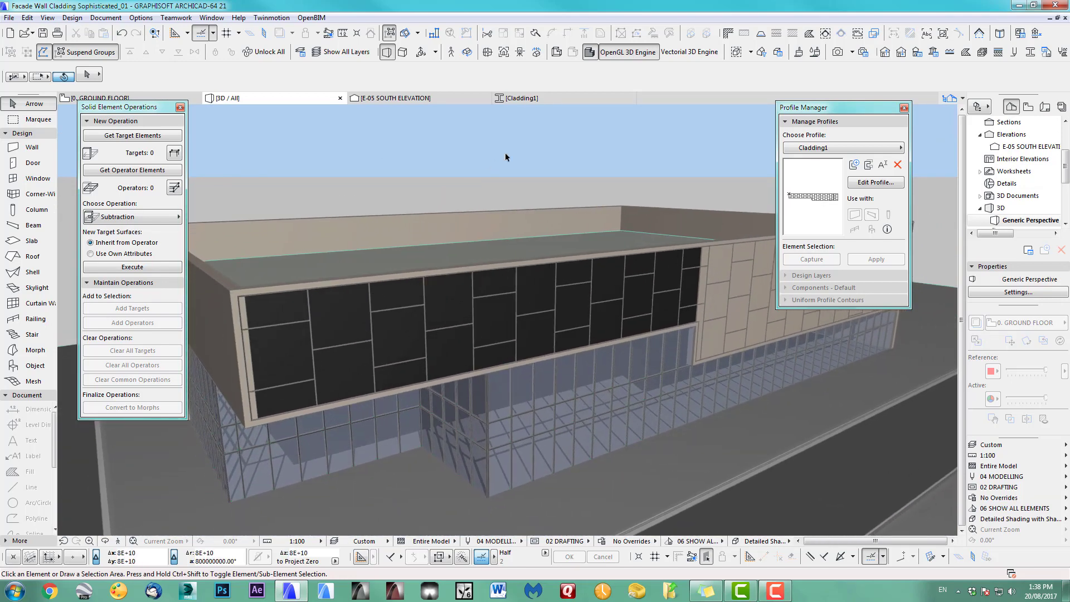
# - Set the intersection group number of the 3D Cutting Elements layer to 2 in the layer settings, checking the 3DWallsExt layer's group for comparison
pyautogui.hotkey('ctrl', 'l')
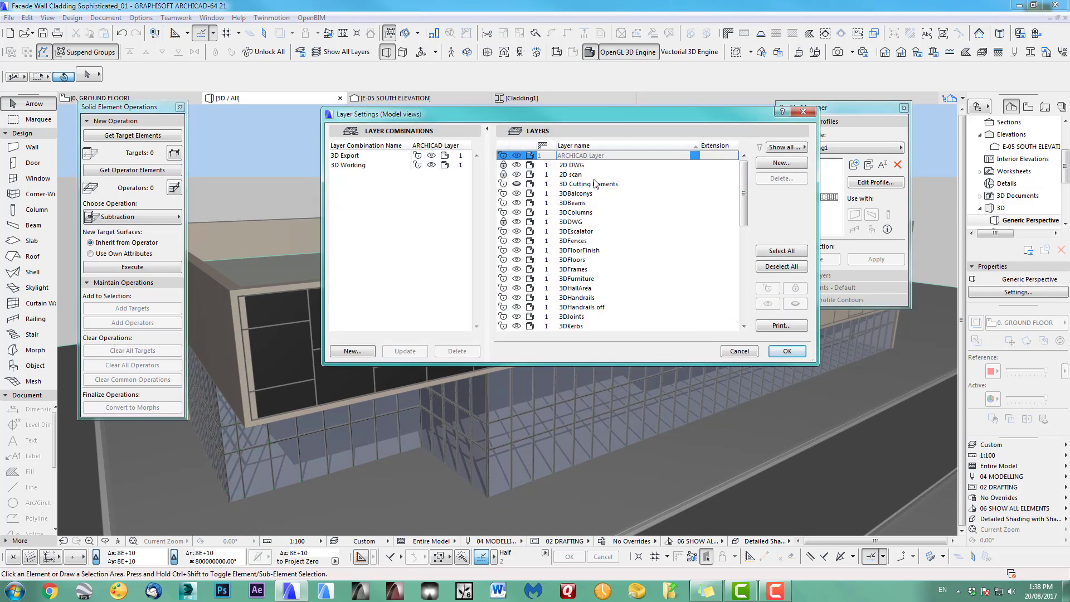
pyautogui.click(594, 184)
pyautogui.click(586, 182)
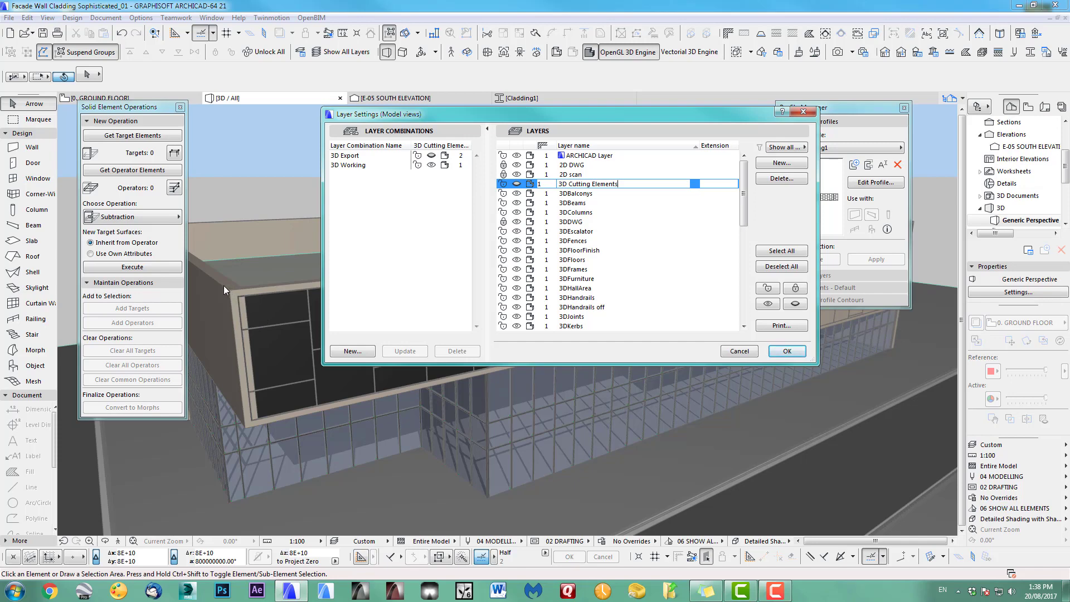
pyautogui.moveTo(740, 220); pyautogui.dragTo(741, 314)
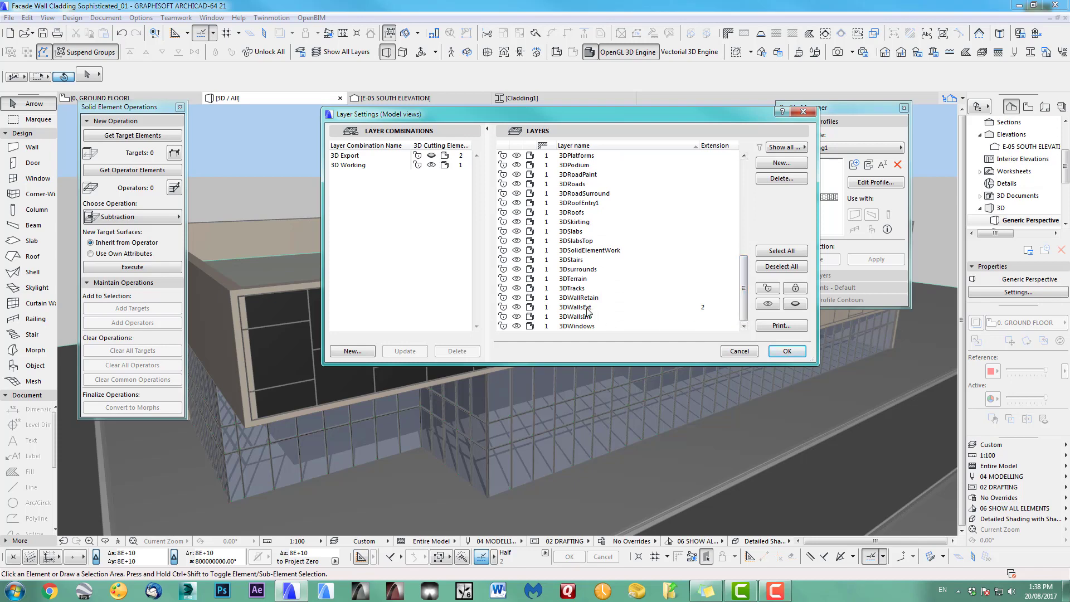
pyautogui.moveTo(744, 288); pyautogui.dragTo(743, 192)
pyautogui.click(557, 184)
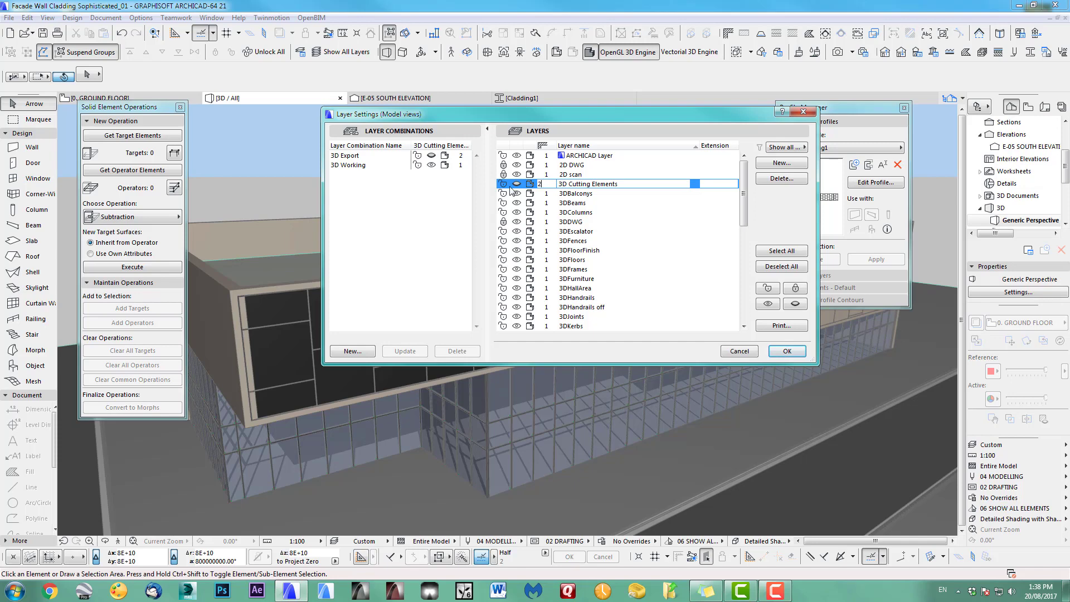
# - Set the 3D Cutting Elements intersection group to 2 in the 3D Working combination, select the 3D Export combination and accept the layer settings
pyautogui.click(365, 157)
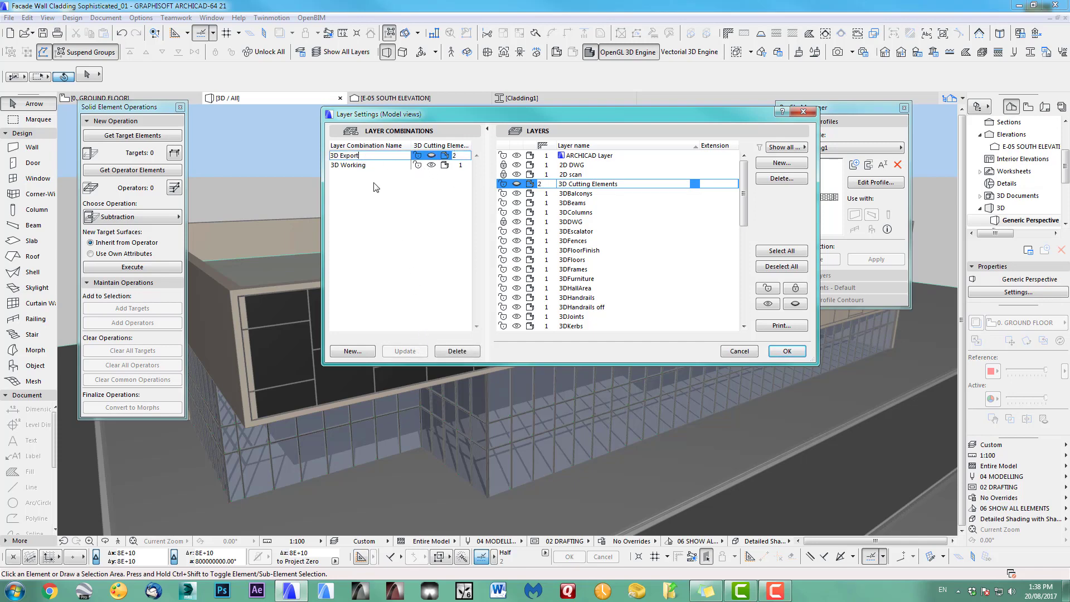
pyautogui.click(371, 166)
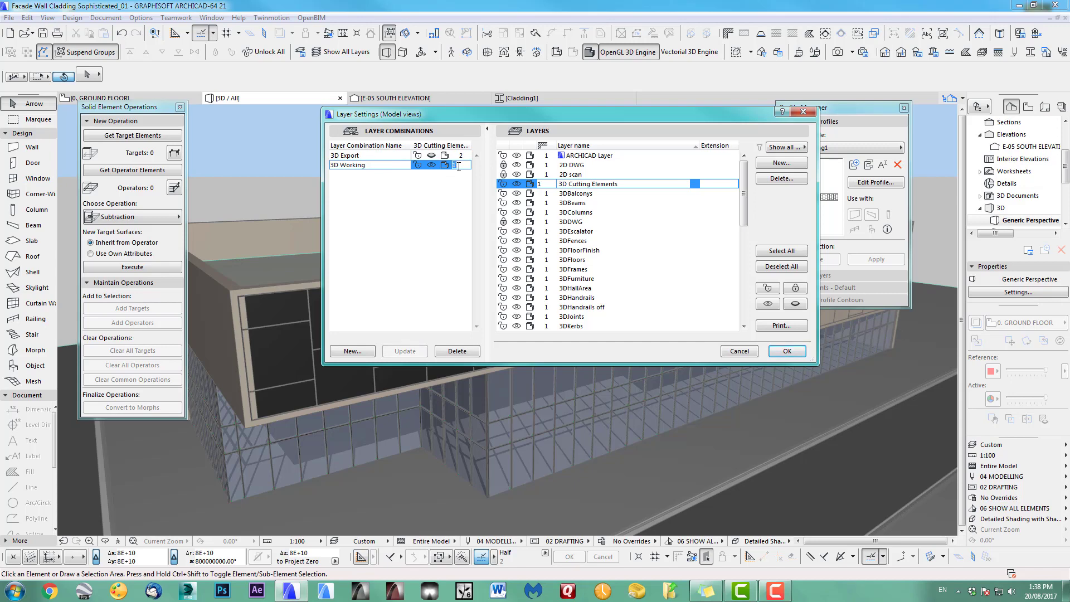
pyautogui.click(399, 156)
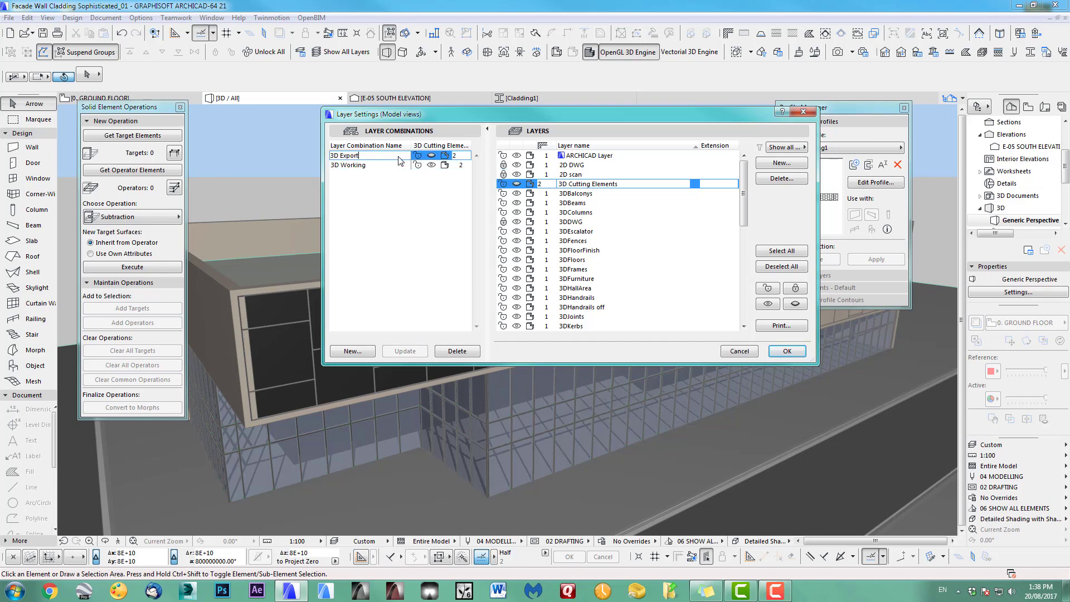
pyautogui.click(778, 352)
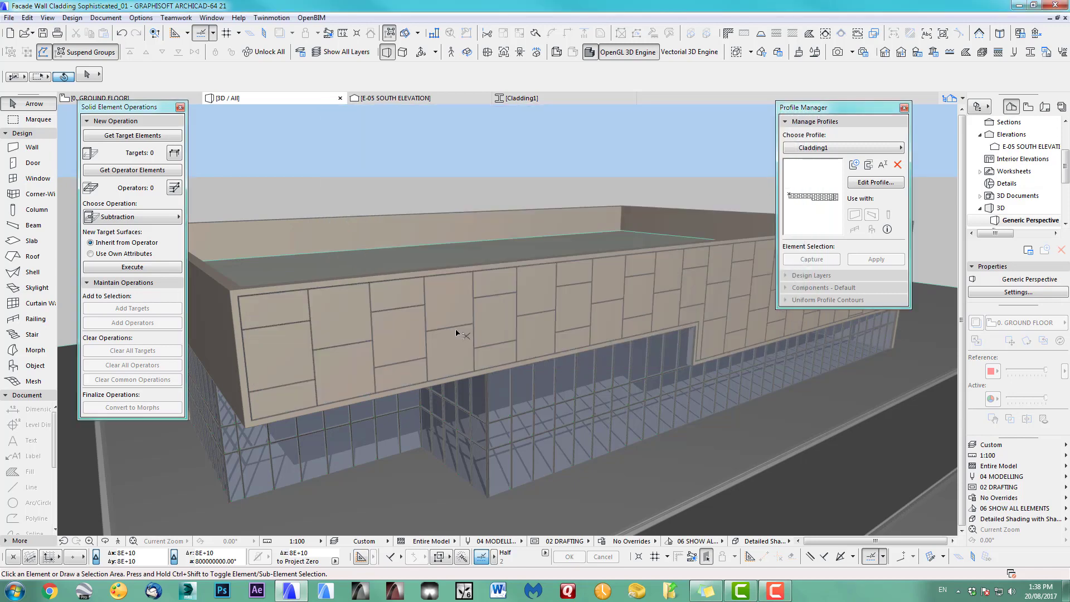
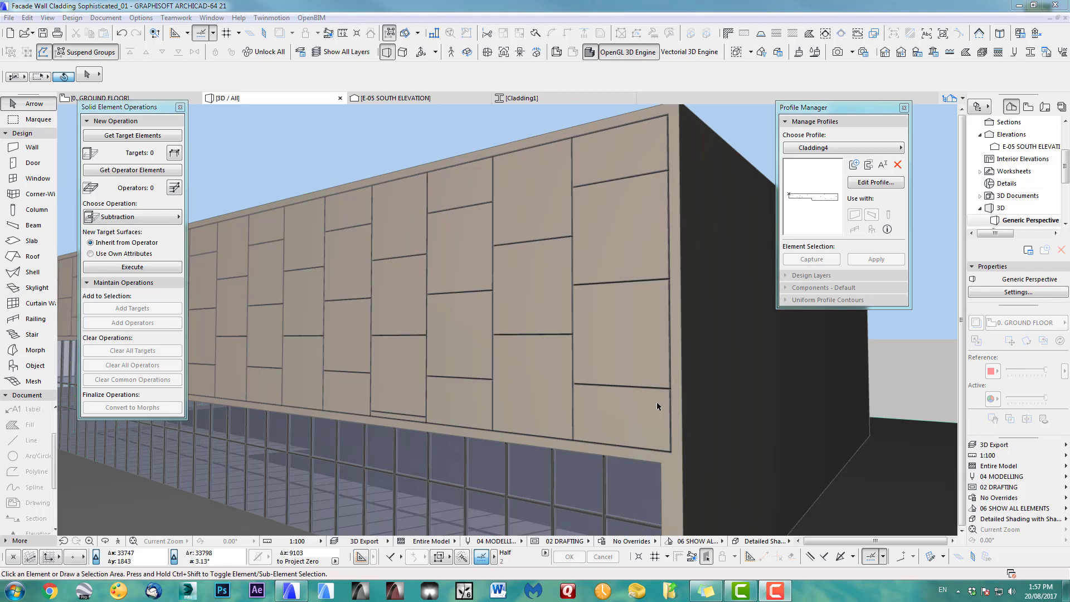
# - Turn on the hidden 3D Cutting Elements layer in the layer settings so the south facade's cladding wall is shown
pyautogui.scroll(-8, 493, 285)
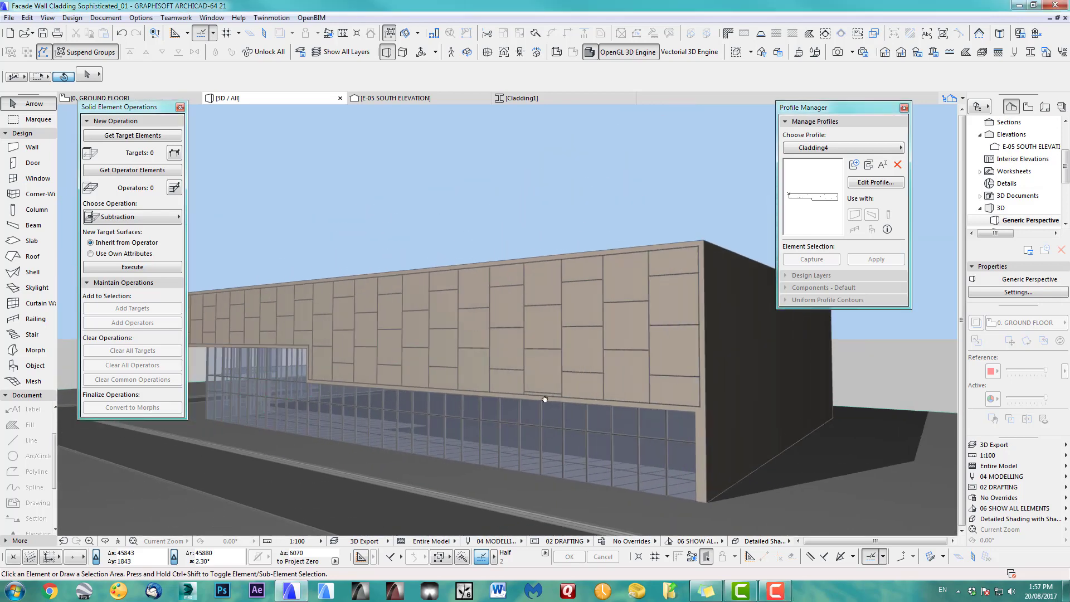
pyautogui.scroll(-4, 529, 371)
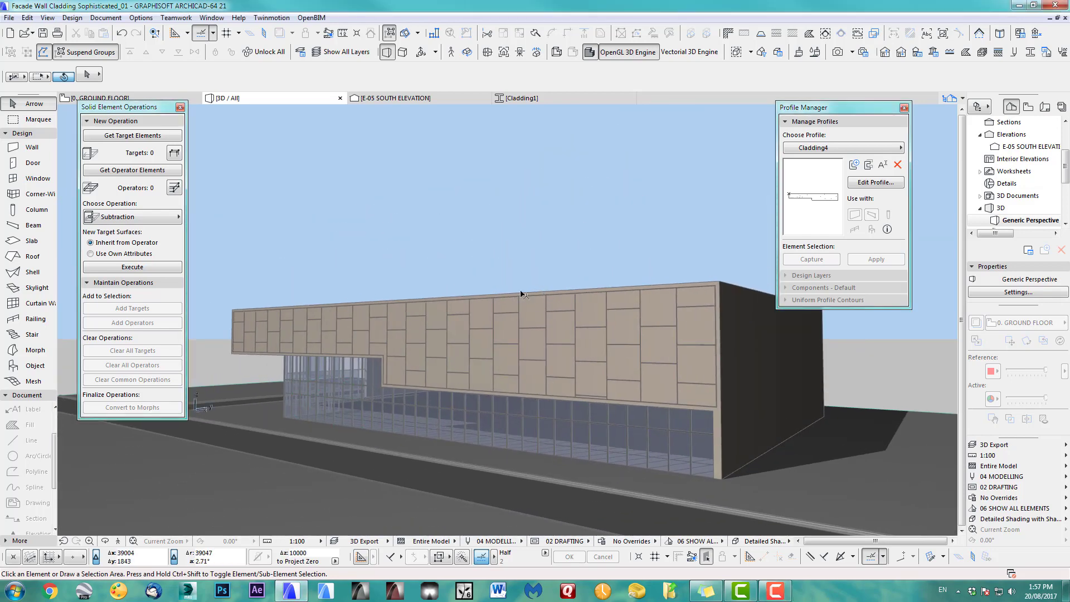
pyautogui.keyDown('shift'); pyautogui.moveTo(547, 333); pyautogui.dragTo(613, 330, button='middle'); pyautogui.keyUp('shift')
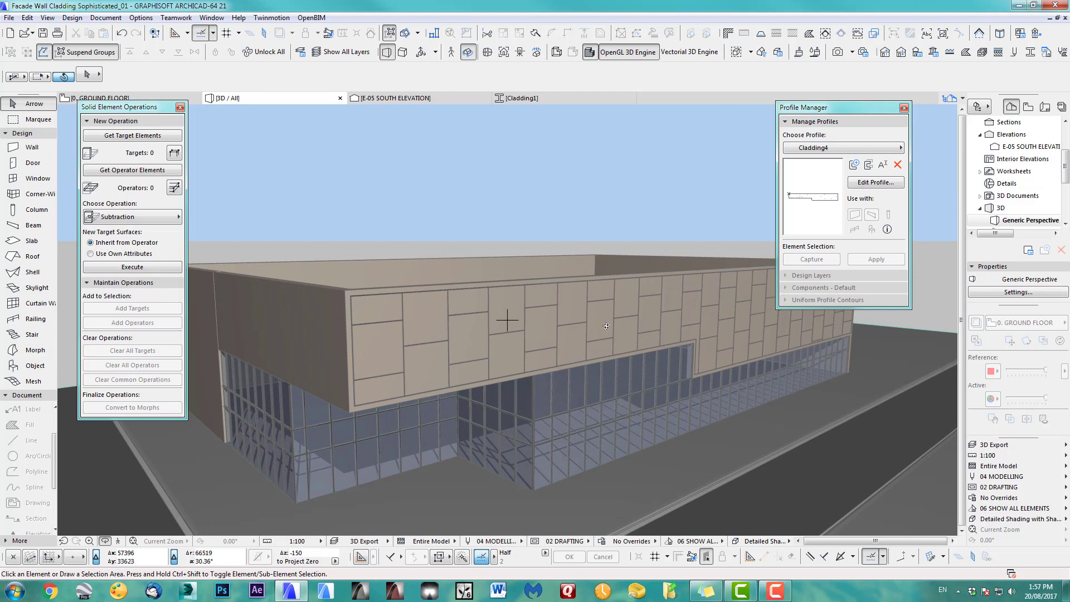
pyautogui.hotkey('ctrl', 'l')
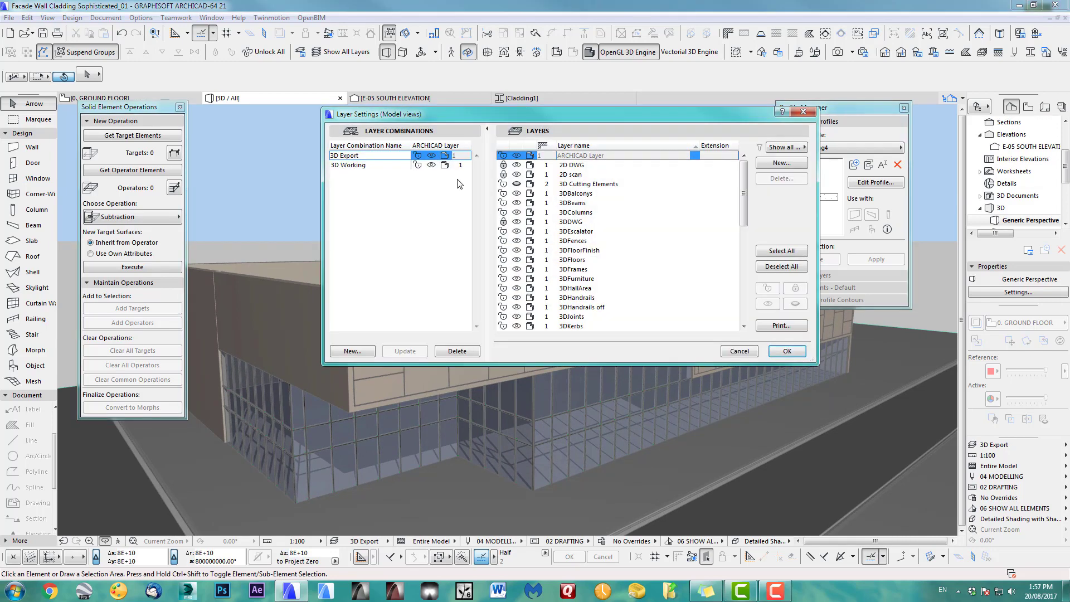
pyautogui.click(521, 185)
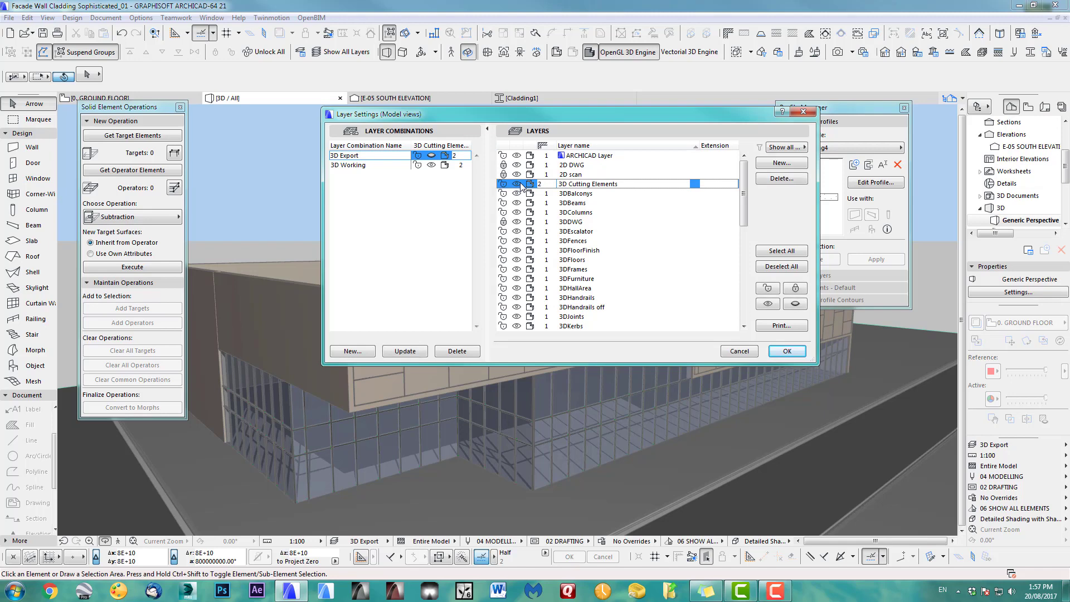
pyautogui.click(787, 352)
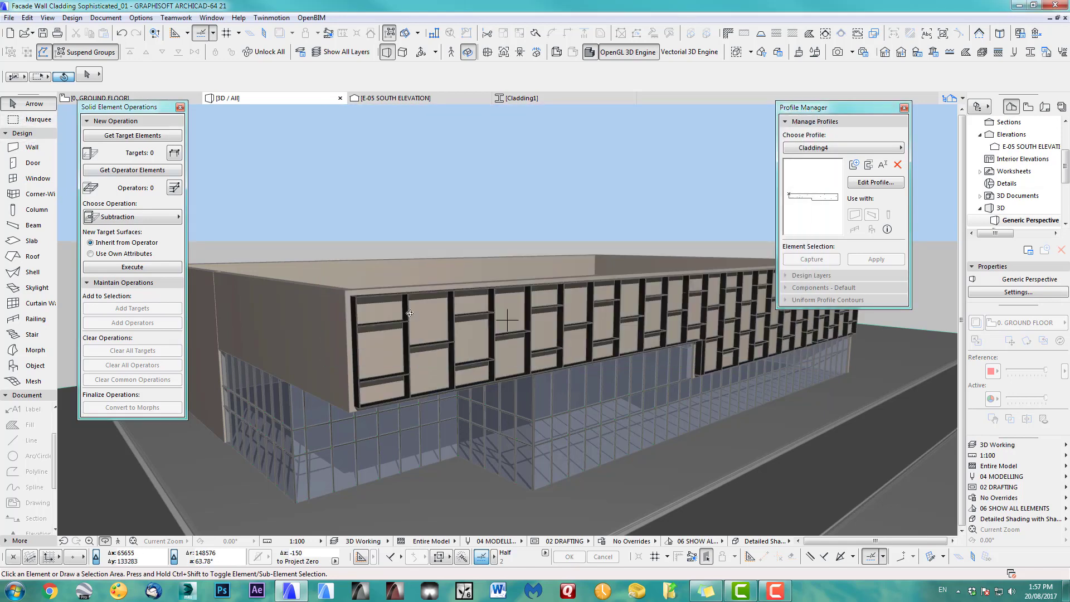
# - Change the profile of the south facade's cladding wall to Cladding2
pyautogui.click(356, 301)
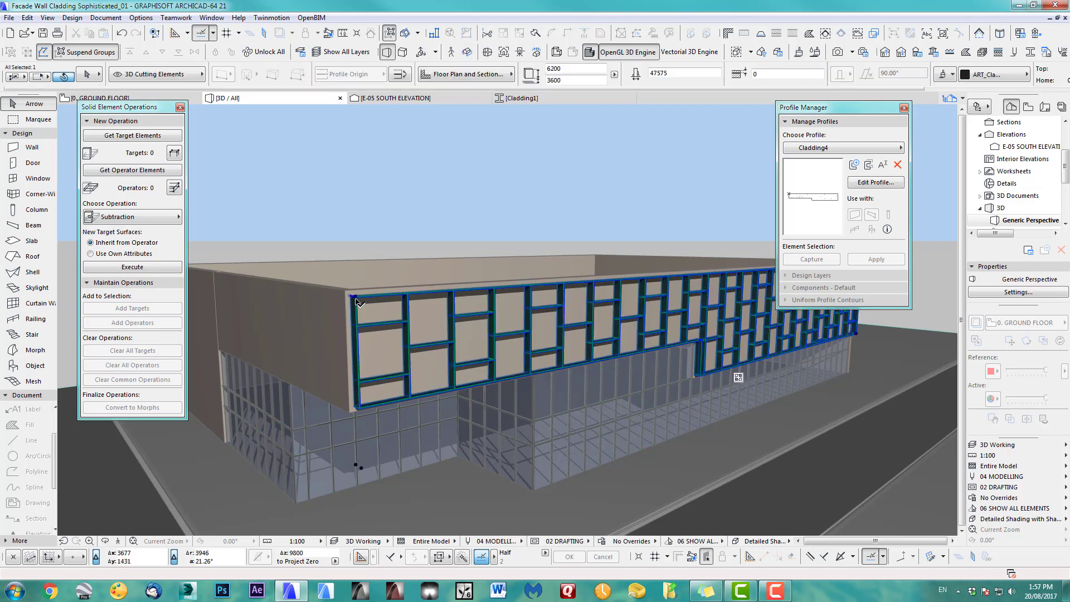
pyautogui.click(85, 75)
pyautogui.click(593, 102)
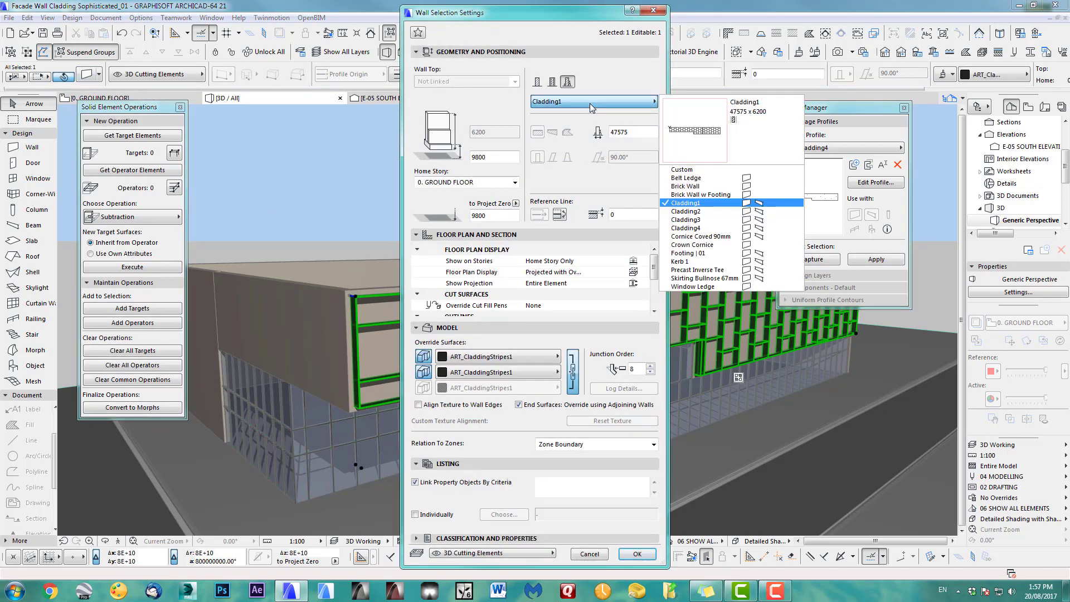
pyautogui.click(704, 212)
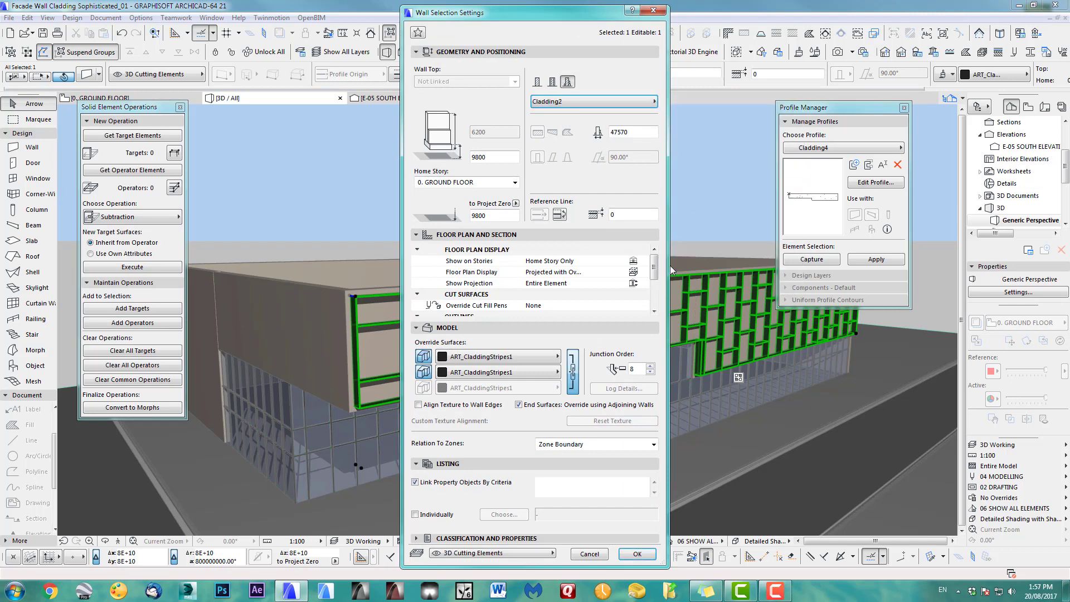
pyautogui.click(637, 553)
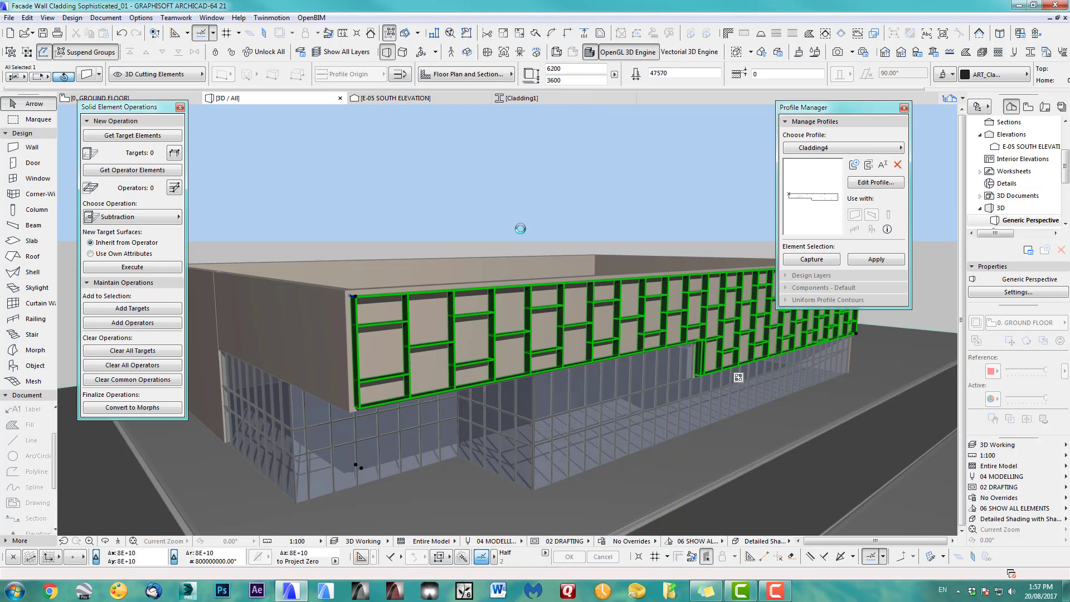
# - Hide the cladding wall's layer and inspect the diagonal joints cut into the south facade
pyautogui.rightClick(531, 232)
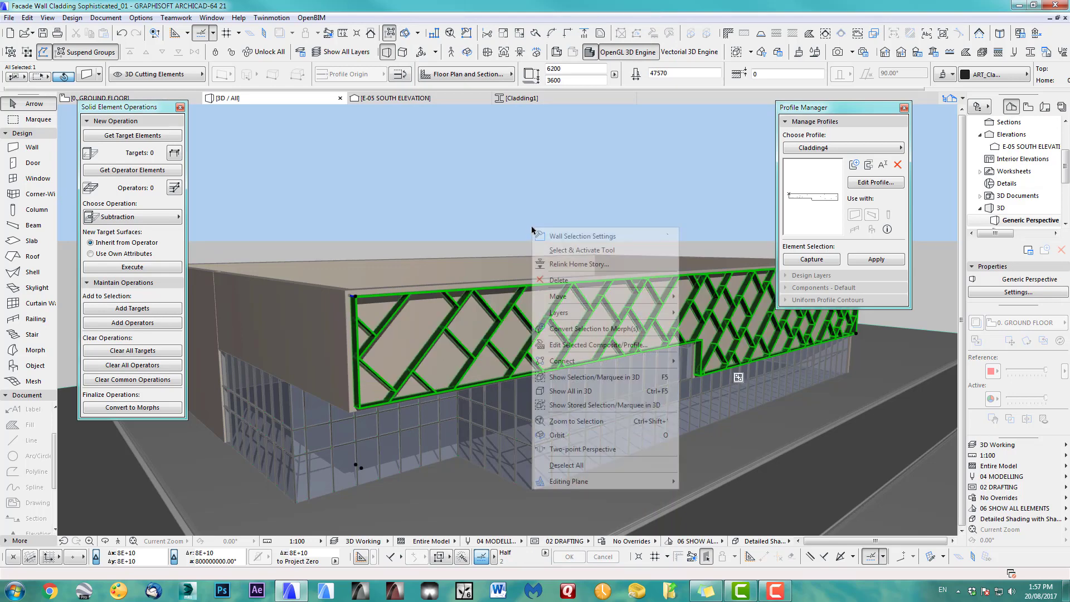
pyautogui.moveTo(578, 316)
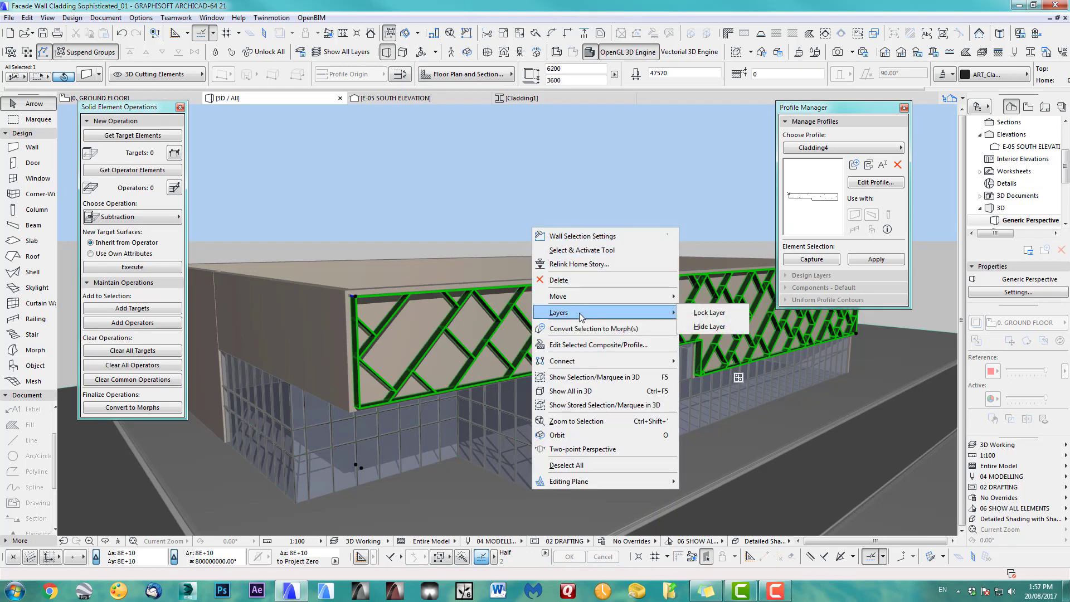
pyautogui.click(701, 328)
pyautogui.moveTo(688, 342)
pyautogui.mouseDown(button='middle')
pyautogui.moveTo(451, 363)
pyautogui.moveTo(703, 340)
pyautogui.mouseUp(button='middle')
pyautogui.scroll(3, 457, 362)
pyautogui.scroll(3, 471, 361)
pyautogui.scroll(-3, 729, 341)
pyautogui.scroll(-5, 733, 346)
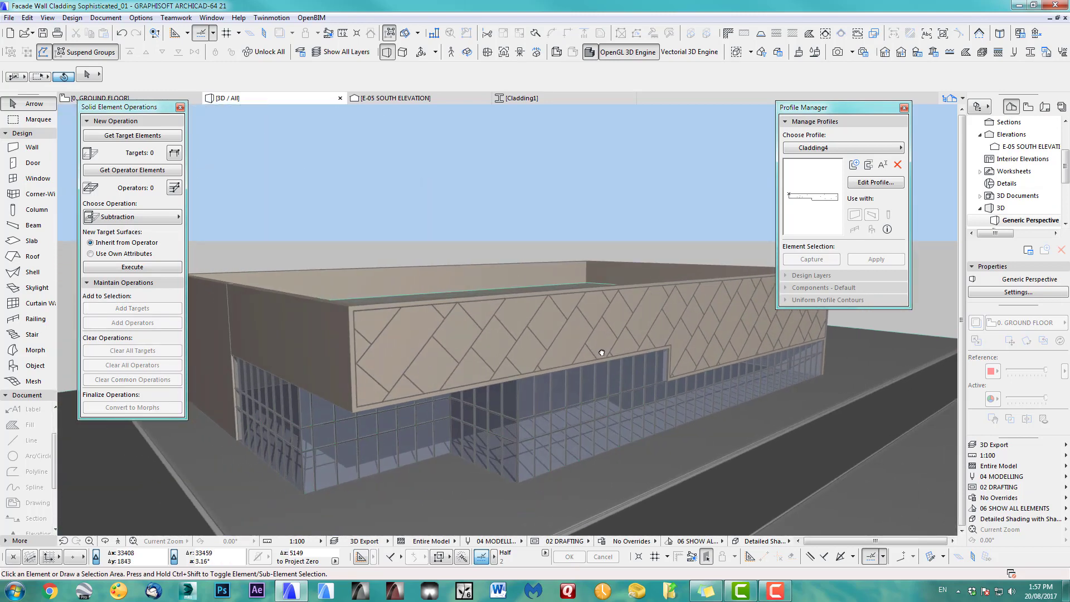
# - Undo the last wall profile change and show the 3D Cutting Elements layer through the layer settings
pyautogui.hotkey('ctrl', 'z')
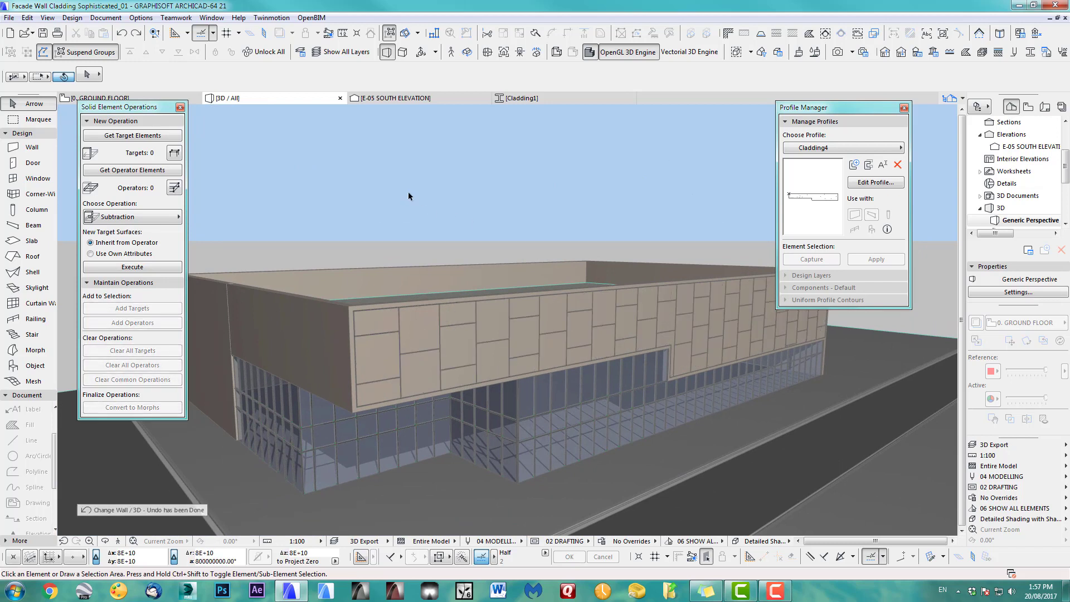
pyautogui.click(134, 137)
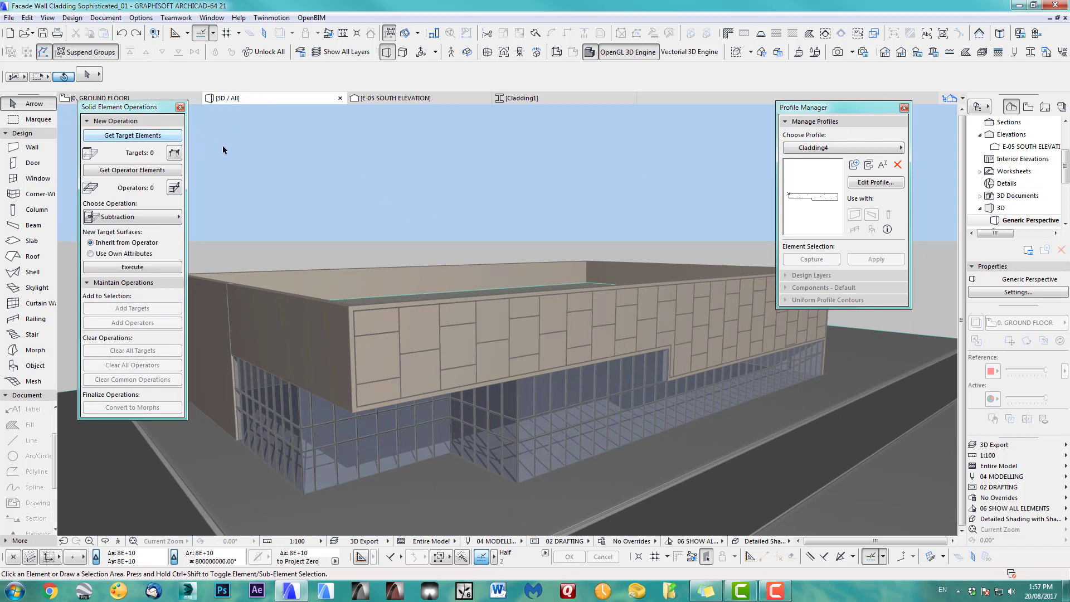
pyautogui.hotkey('ctrl', 'l')
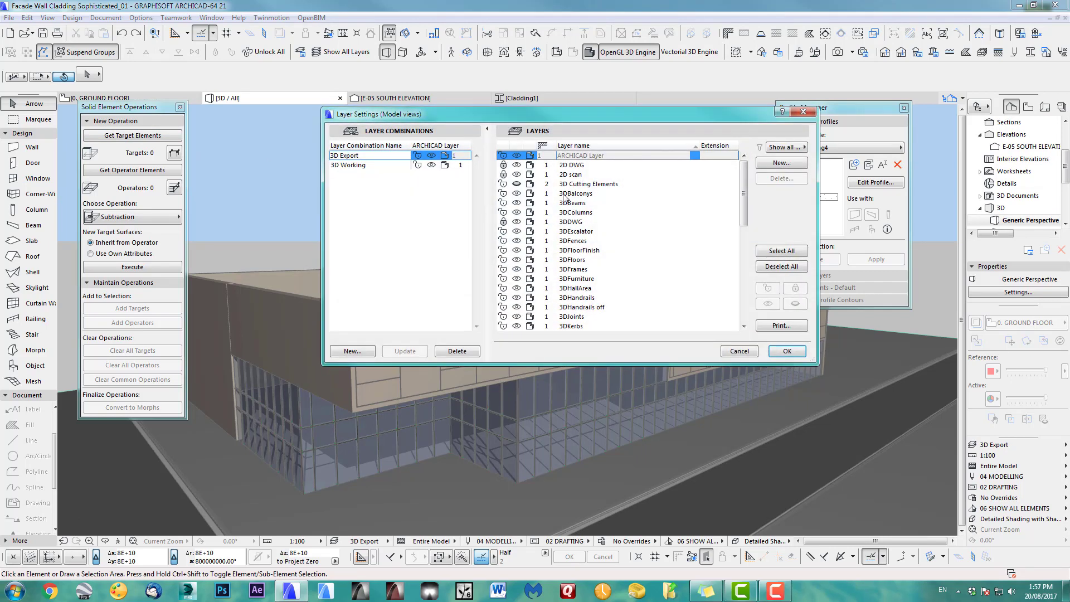
pyautogui.click(518, 184)
pyautogui.press('Return')
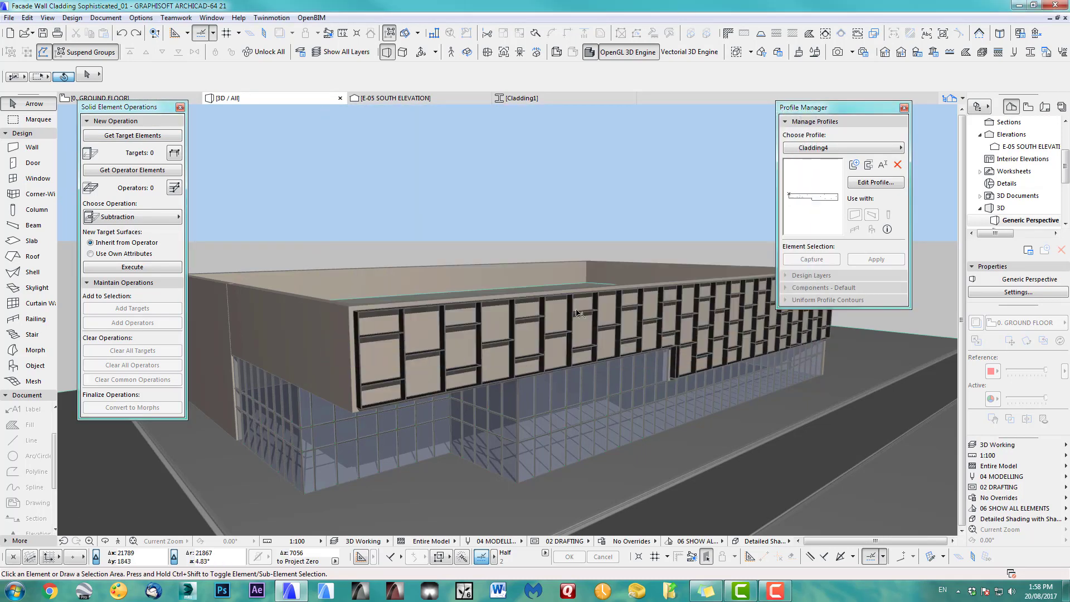
# - Change the profile of the south facade's cladding wall to Cladding3
pyautogui.click(457, 310)
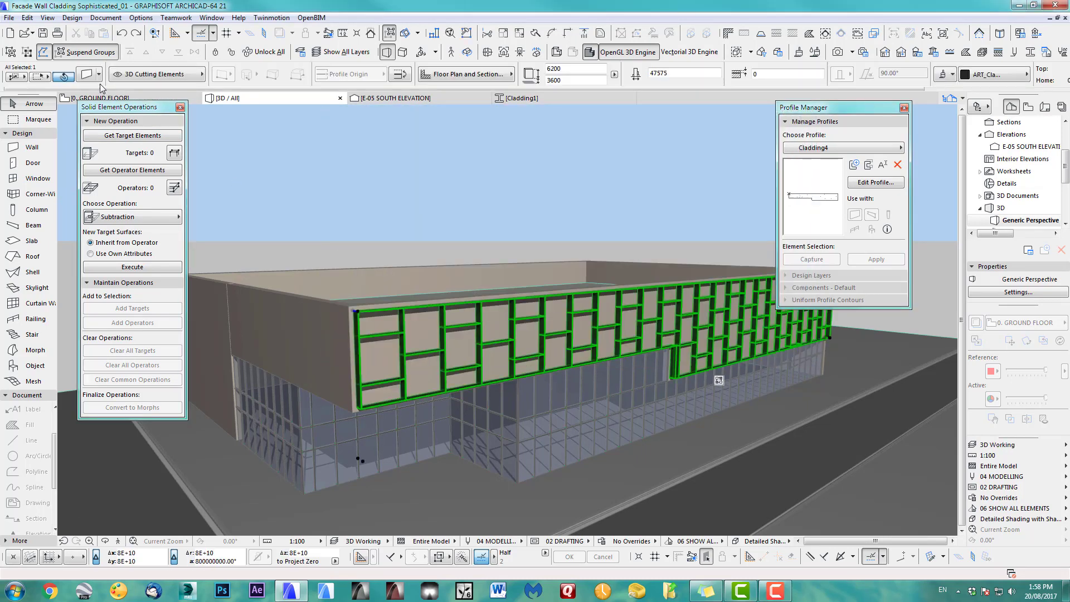
pyautogui.hotkey('ctrl', 't')
pyautogui.click(556, 106)
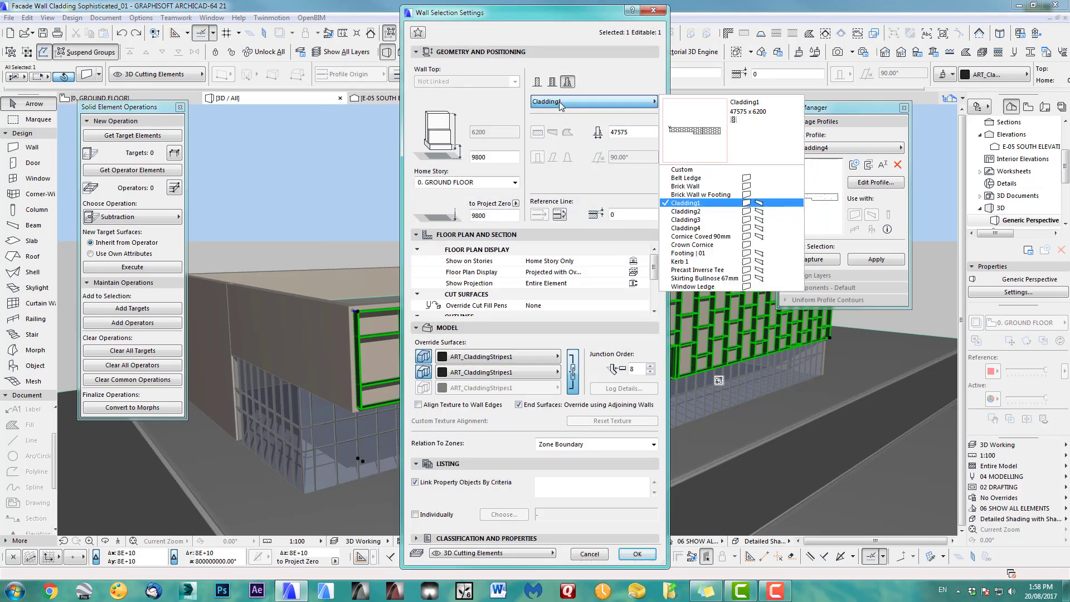
pyautogui.click(691, 221)
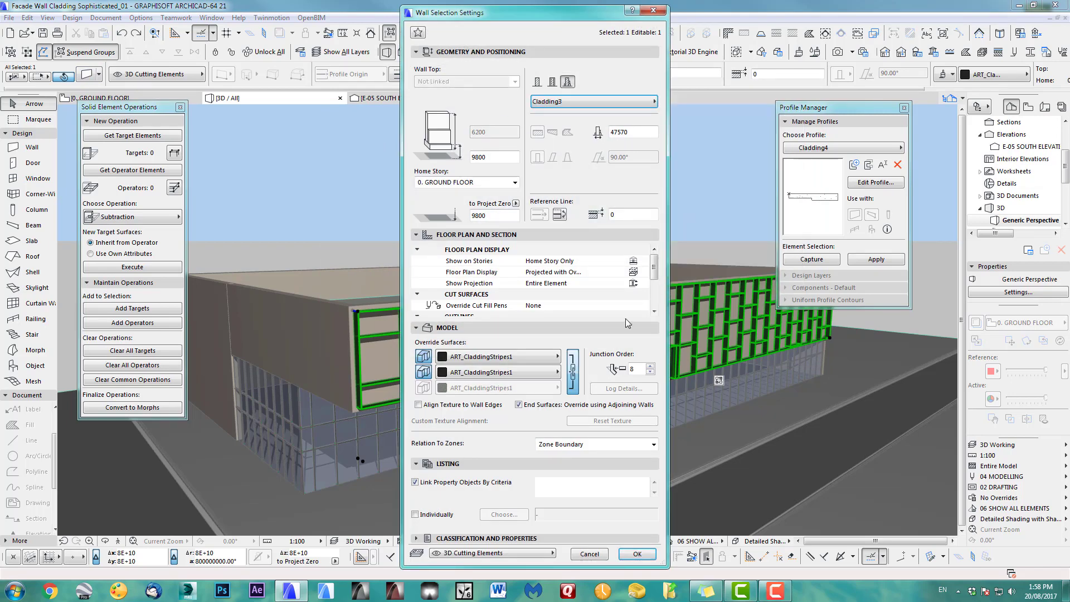
pyautogui.click(637, 553)
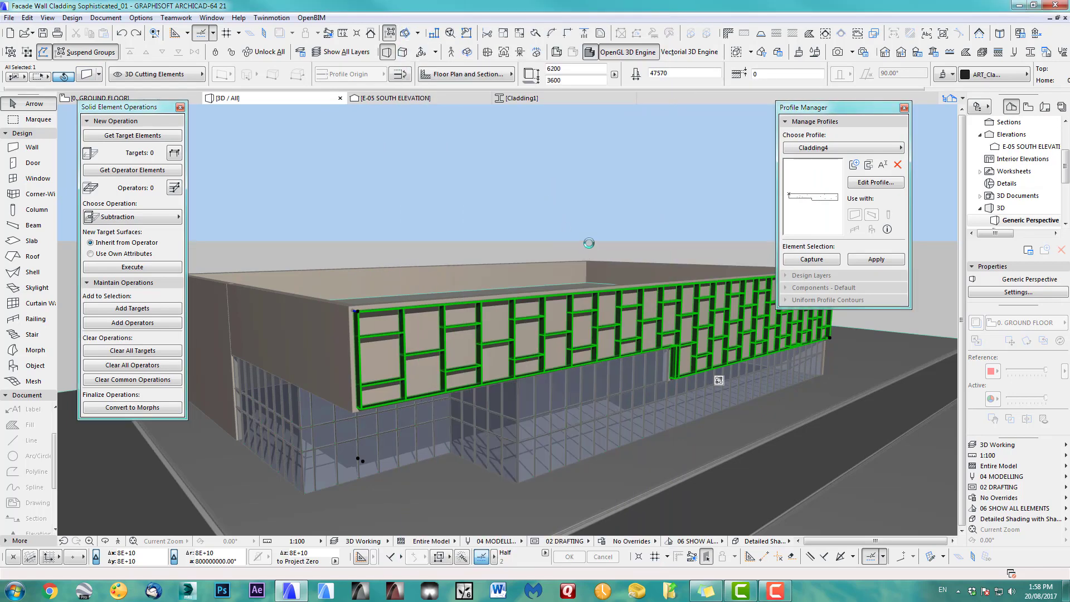
# - Hide the cladding wall's layer and inspect the circular joints cut into the south facade up close
pyautogui.rightClick(515, 225)
pyautogui.moveTo(567, 309)
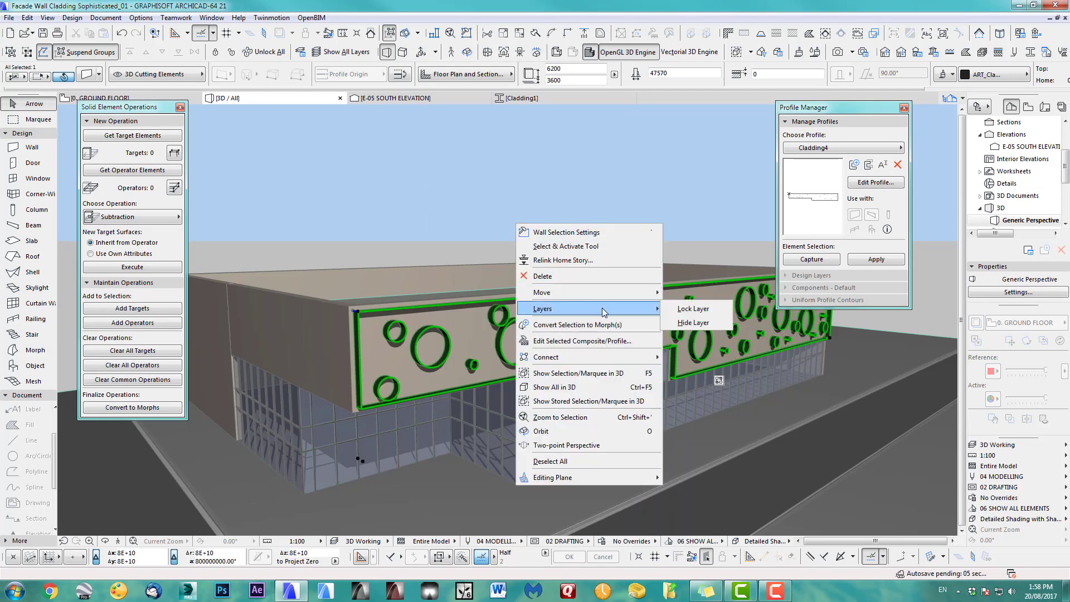
pyautogui.click(691, 323)
pyautogui.scroll(5, 413, 335)
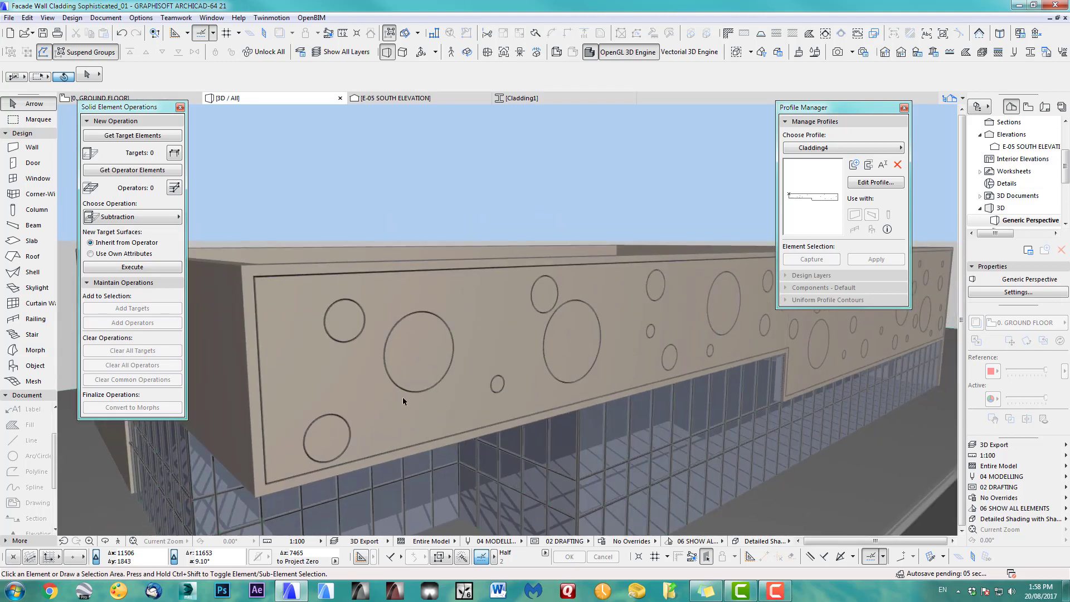
pyautogui.scroll(6, 407, 396)
pyautogui.scroll(-4, 402, 370)
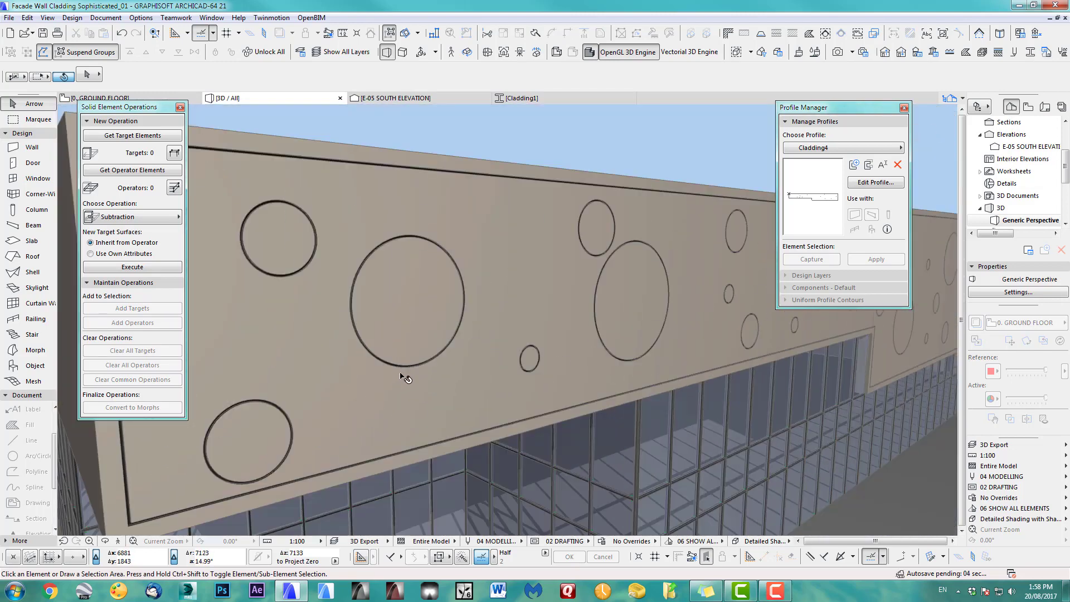
pyautogui.scroll(-5, 405, 378)
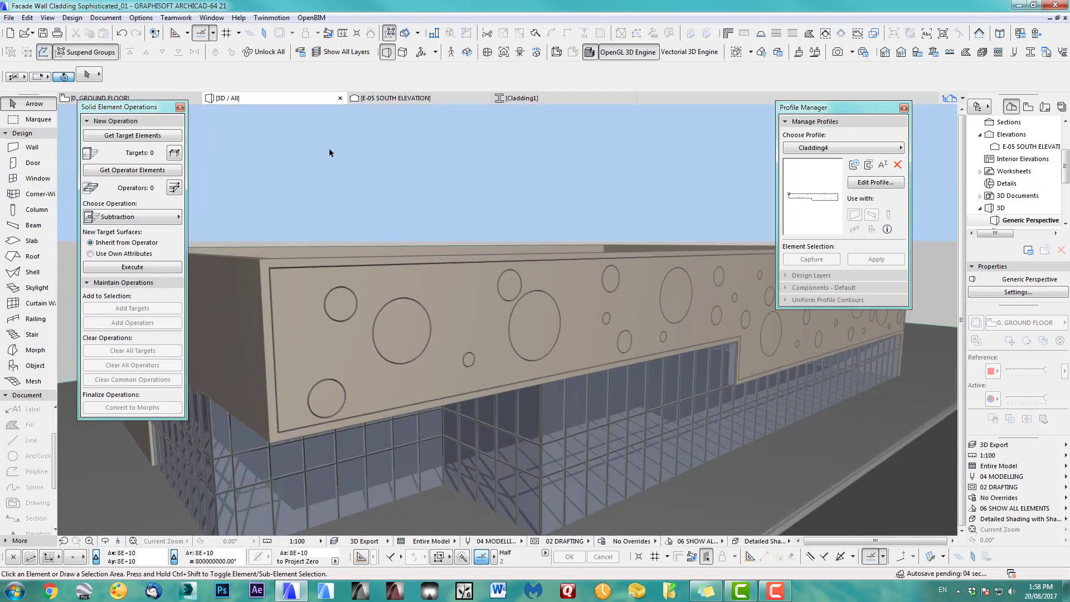
# - Show the 3D Cutting Elements layer and change the south facade cladding wall's profile to Cladding4
pyautogui.hotkey('ctrl', 'l')
pyautogui.click(517, 184)
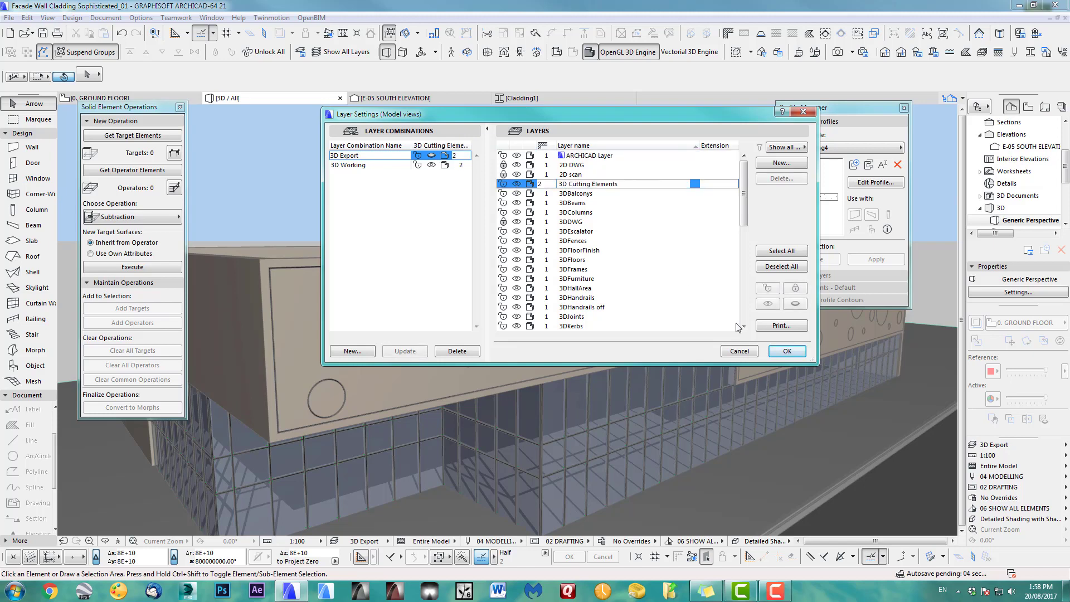
pyautogui.click(787, 351)
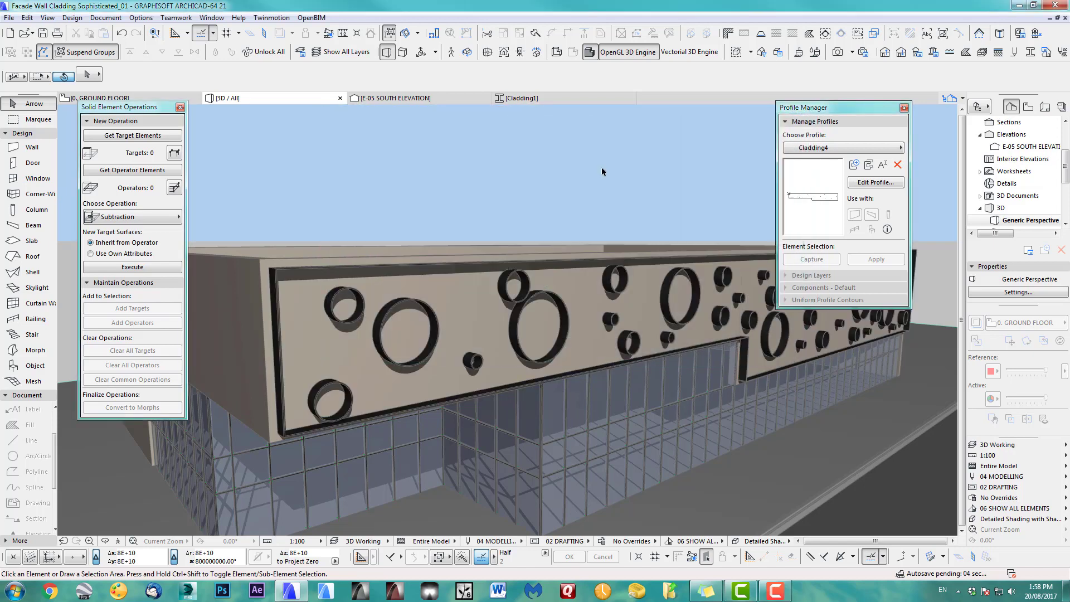
pyautogui.click(282, 273)
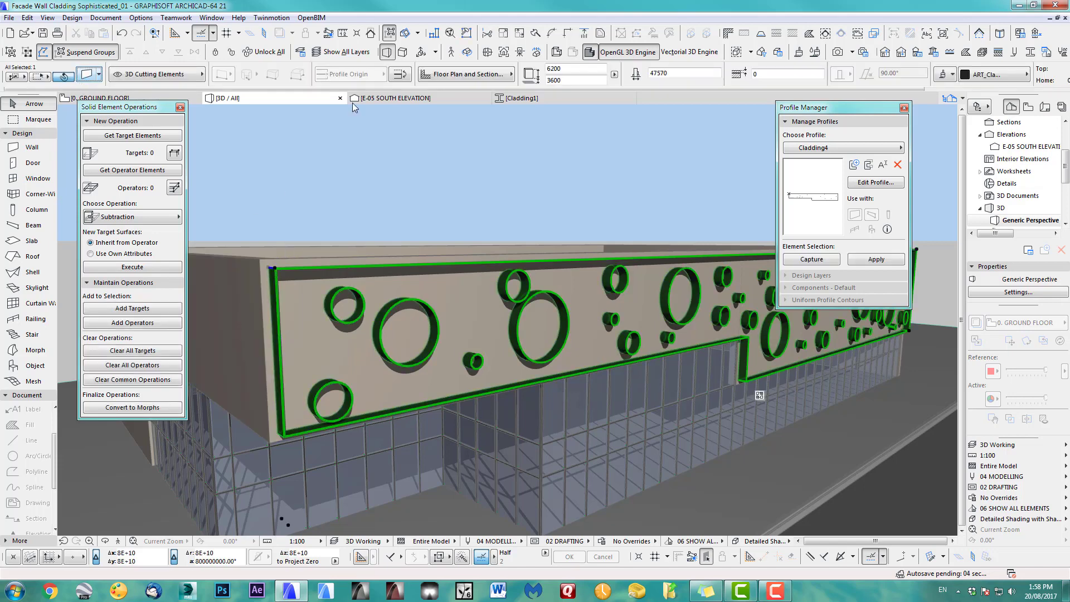
pyautogui.hotkey('ctrl', 't')
pyautogui.click(597, 103)
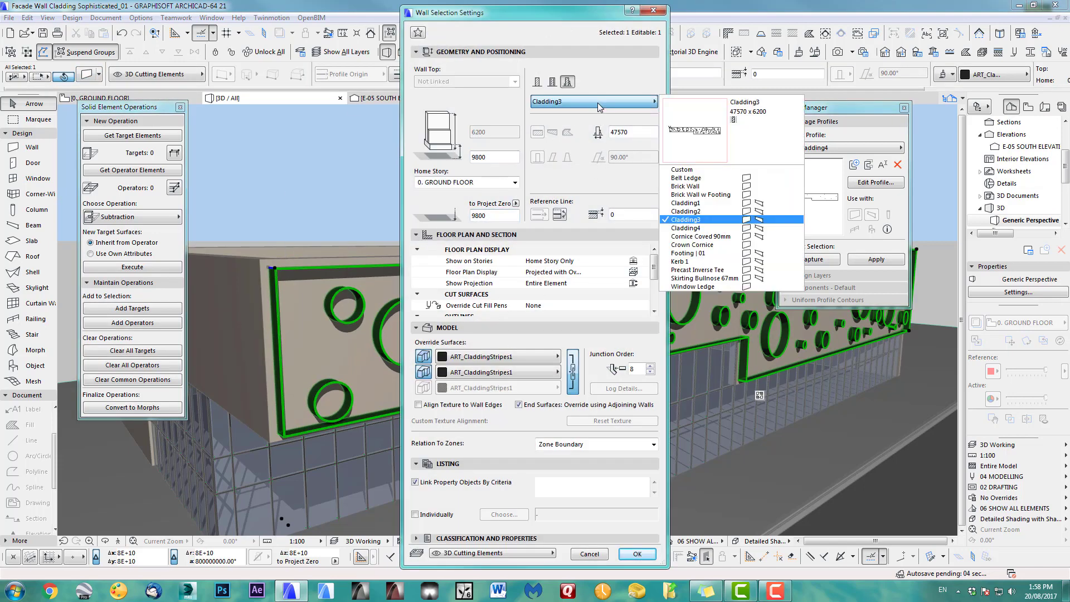
pyautogui.click(719, 228)
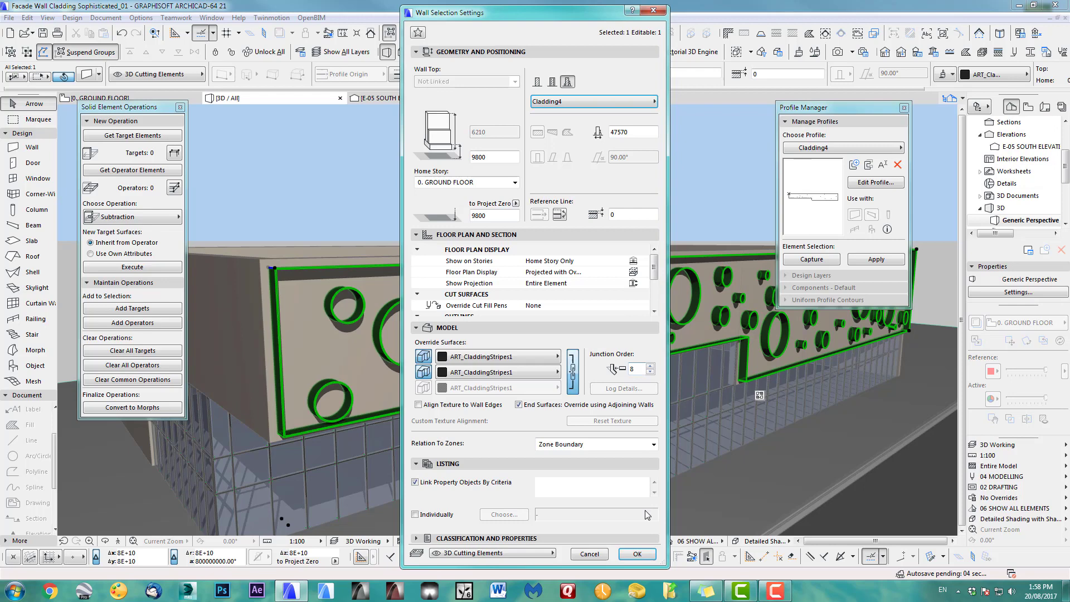
pyautogui.click(637, 553)
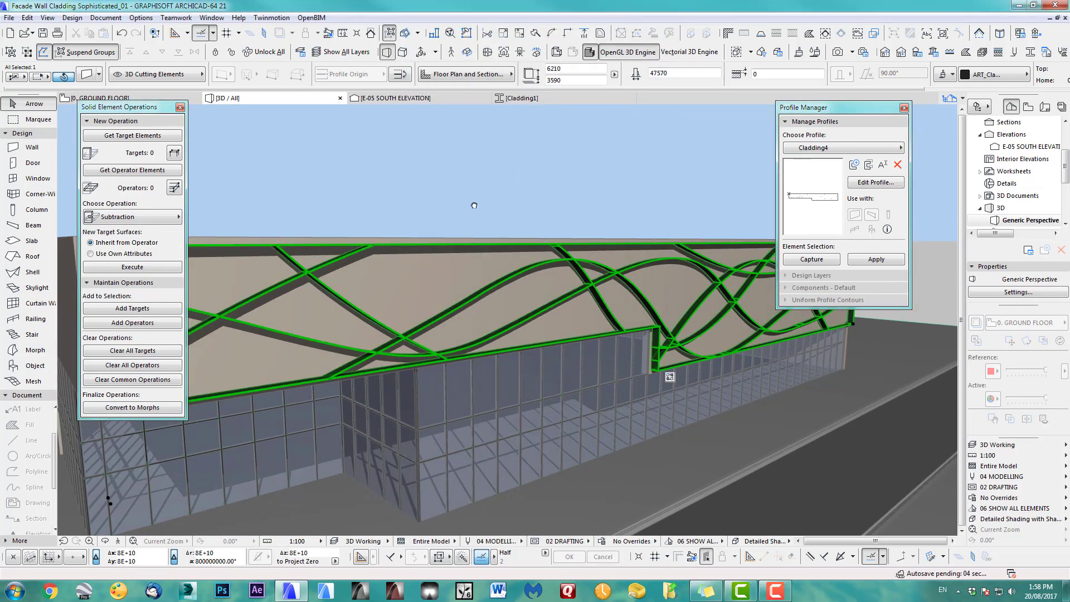
# - Hide the cladding wall's layer and view the curved joints cut into the south facade
pyautogui.rightClick(641, 243)
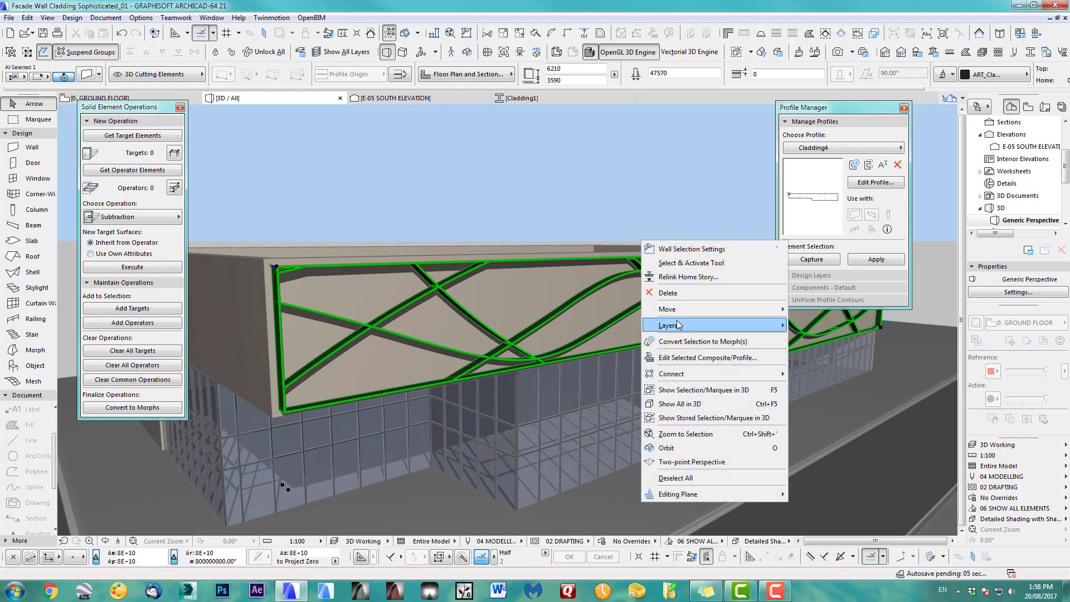
pyautogui.moveTo(724, 325)
pyautogui.click(810, 343)
pyautogui.keyDown('shift'); pyautogui.moveTo(558, 186); pyautogui.dragTo(453, 212, button='middle'); pyautogui.keyUp('shift')
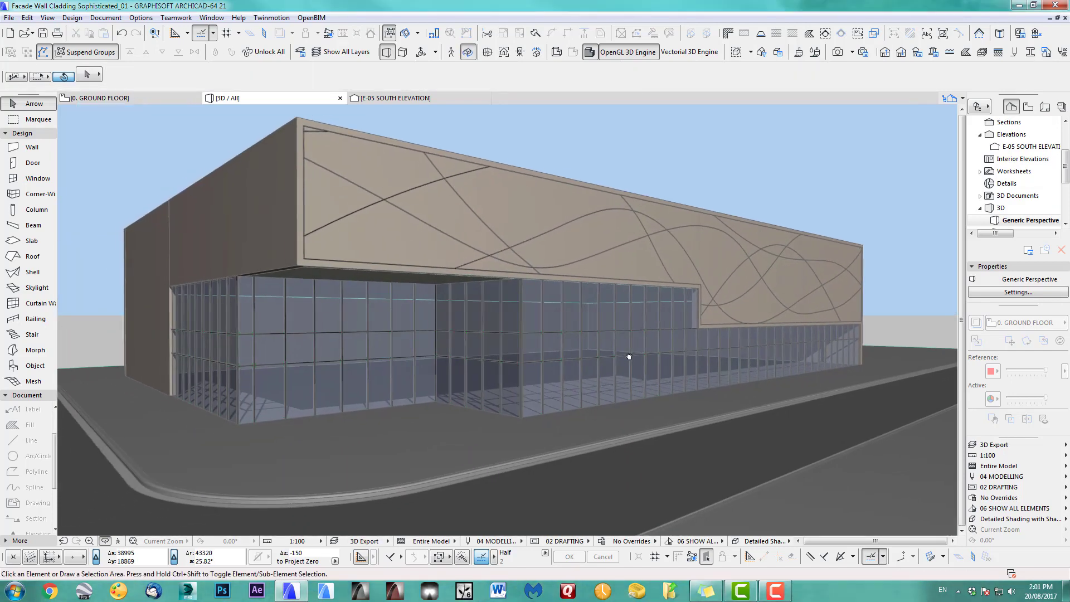
# - Frame the south facade from the building's corner and render the perspective view
pyautogui.keyDown('shift'); pyautogui.moveTo(623, 359); pyautogui.dragTo(628, 355, button='middle'); pyautogui.keyUp('shift')
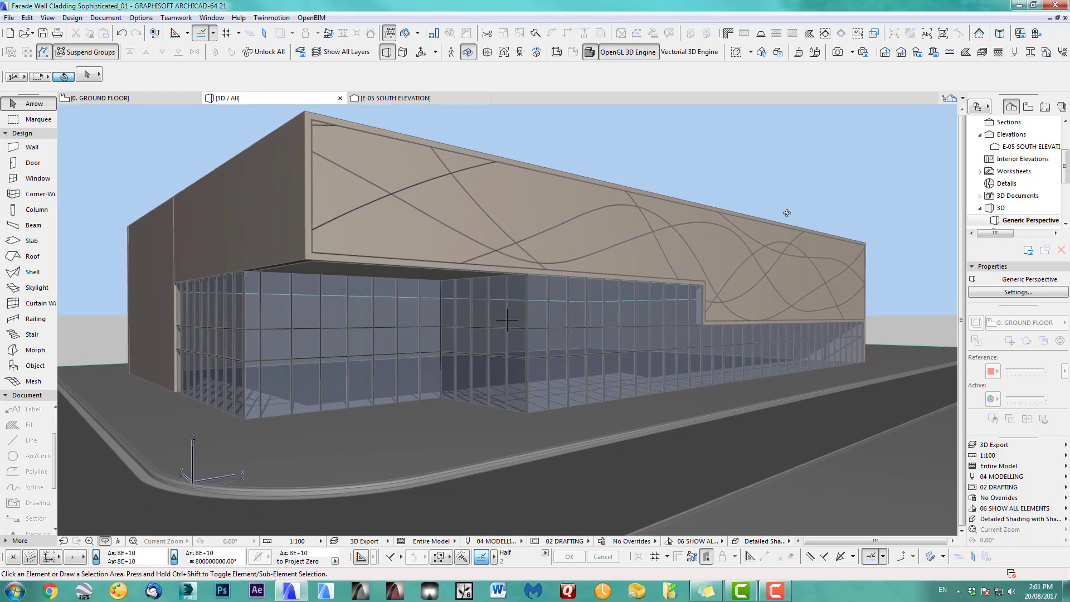
pyautogui.click(838, 53)
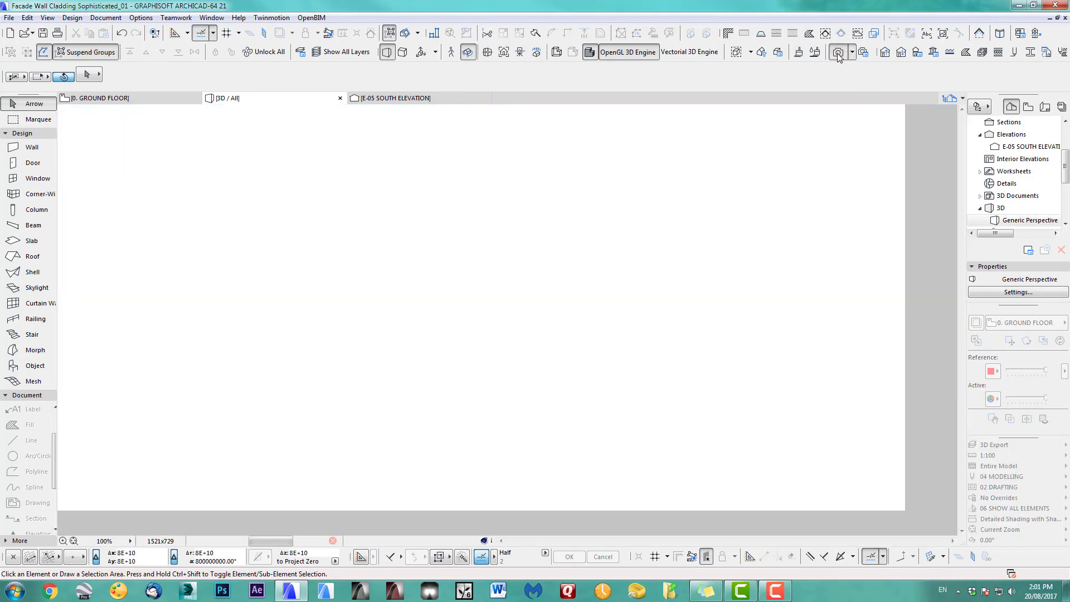